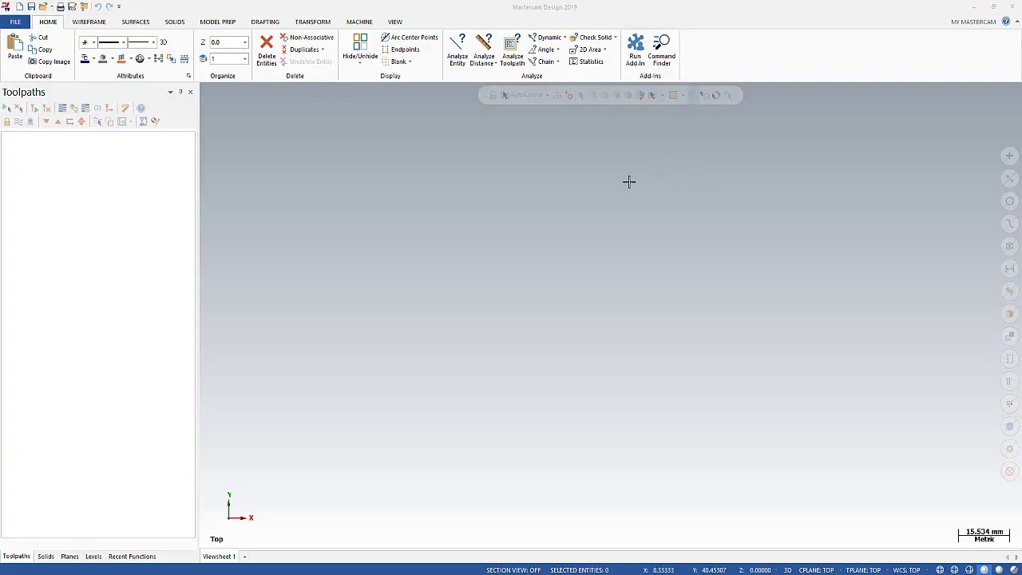
- Display the X and Y axis lines crossing at the origin
left_click(395, 22)
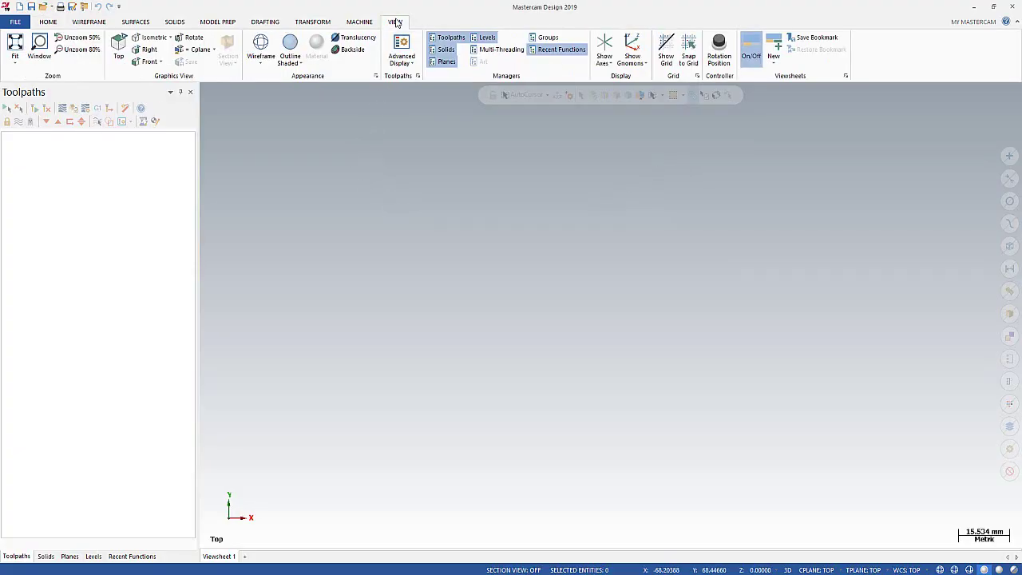
left_click(606, 47)
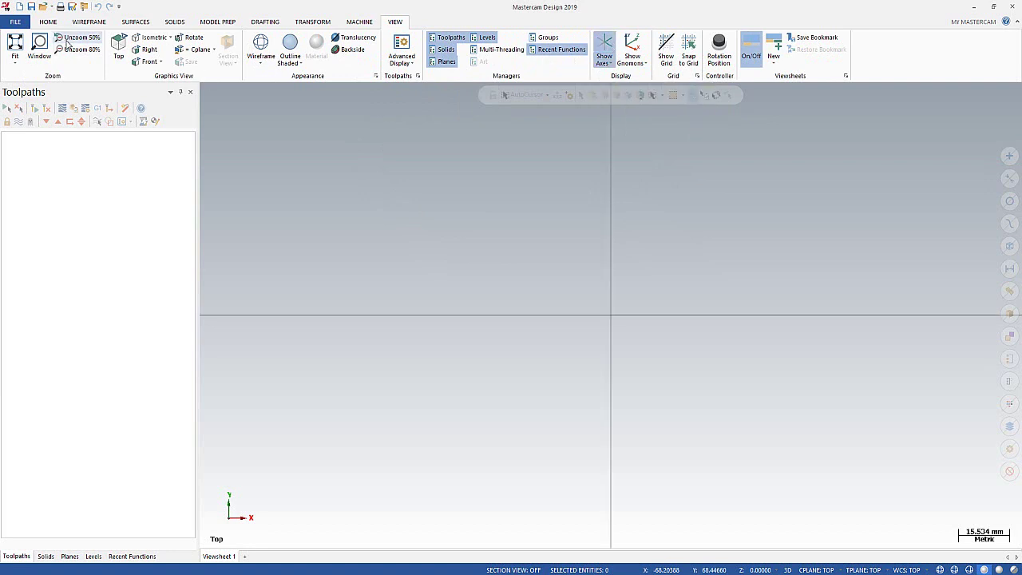
left_click(84, 23)
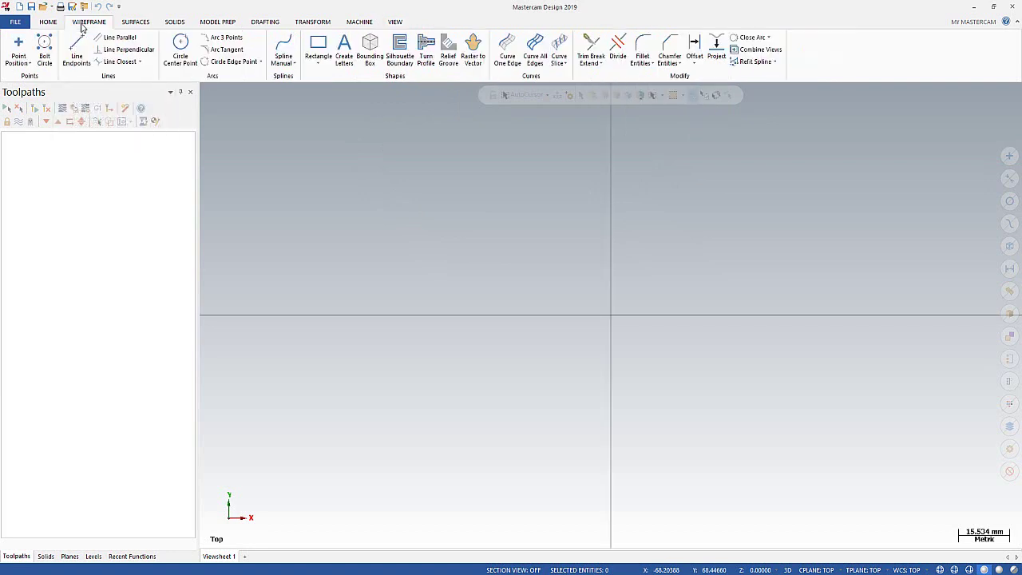
- Draw a rectangle from the origin, 150 wide and 100 high
left_click(317, 46)
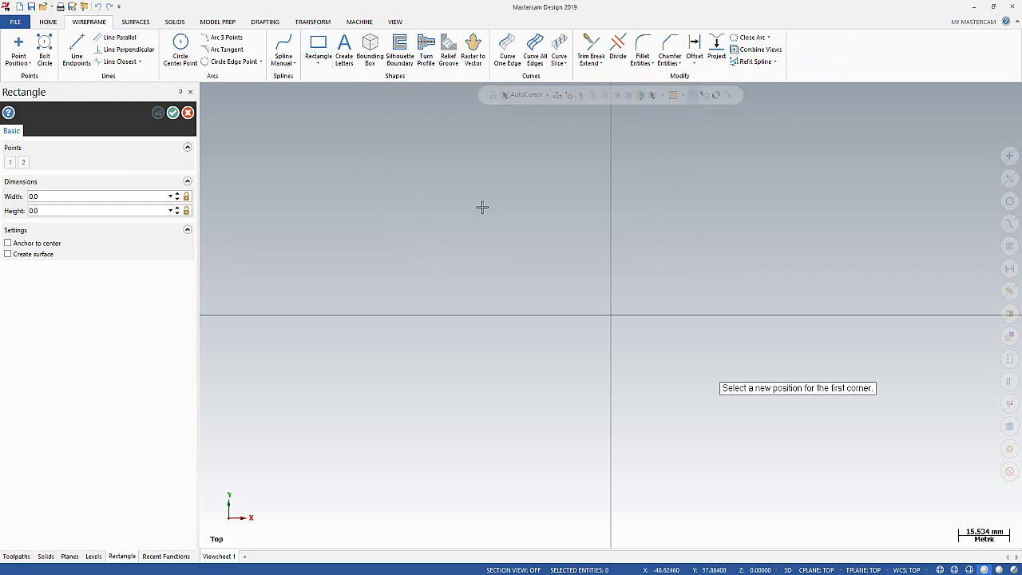
left_click(611, 317)
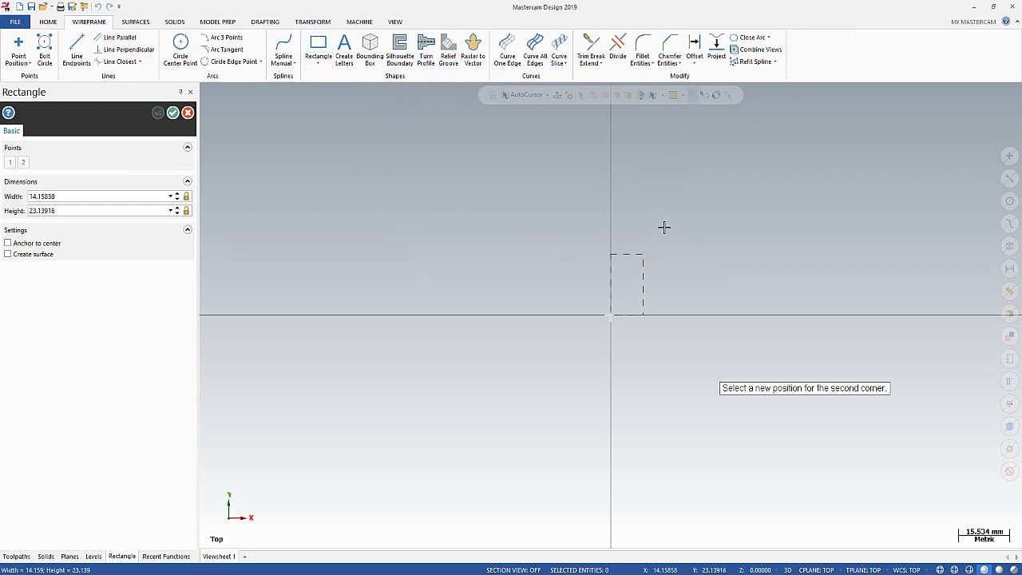
left_click(901, 127)
scroll(423, 295, "up", 2)
scroll(276, 422, "down", 2)
scroll(276, 422, "down", 2)
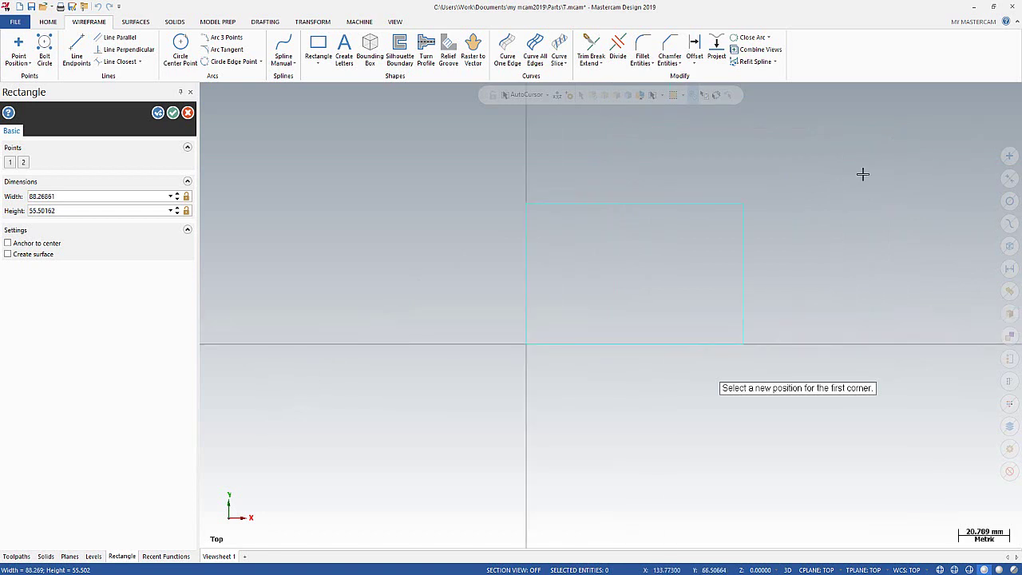
scroll(862, 174, "up", 1)
scroll(862, 175, "up", 1)
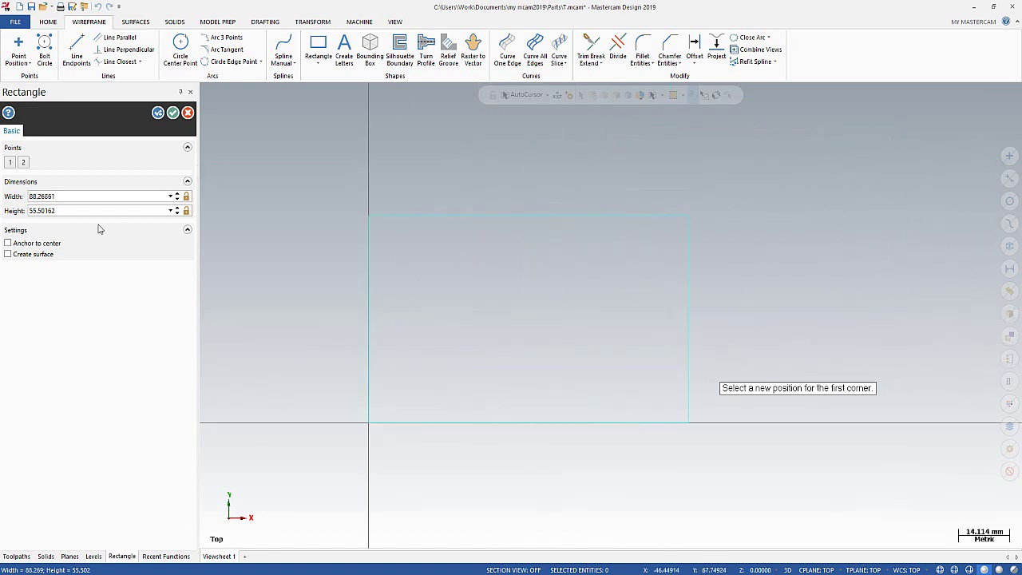
left_click(73, 195)
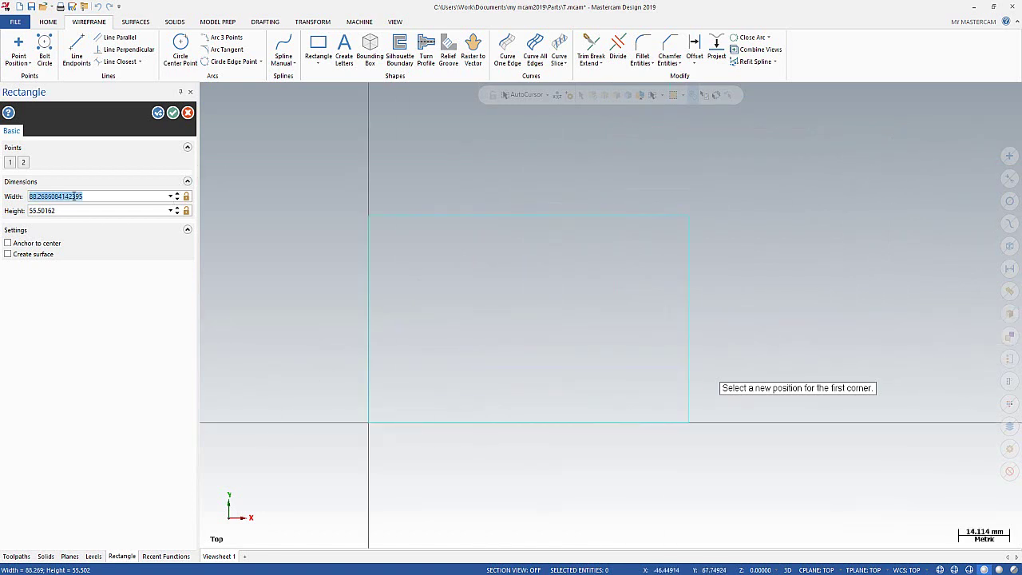
type("150")
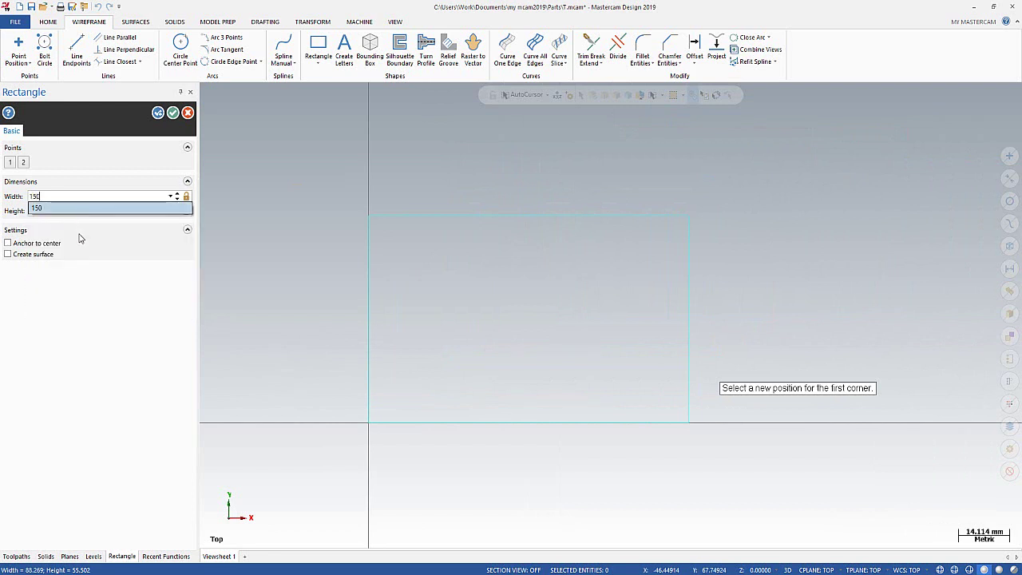
left_click(76, 212)
left_click(62, 211)
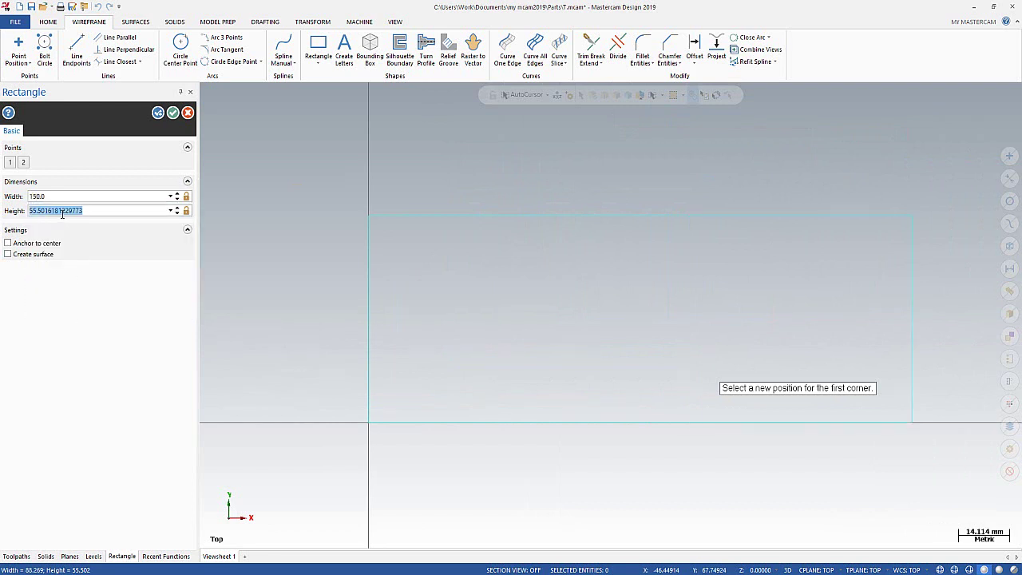
type("60")
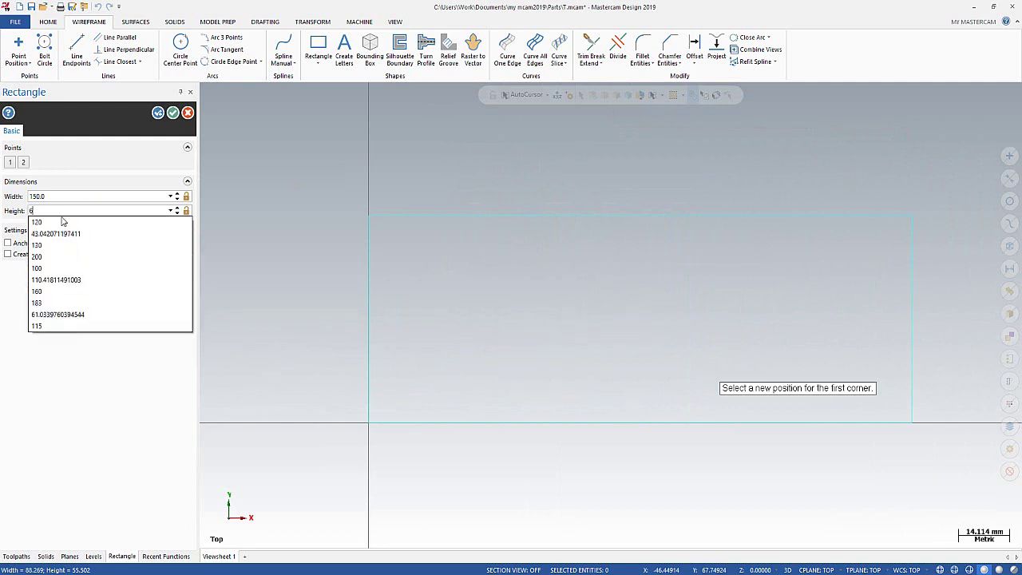
key("Return")
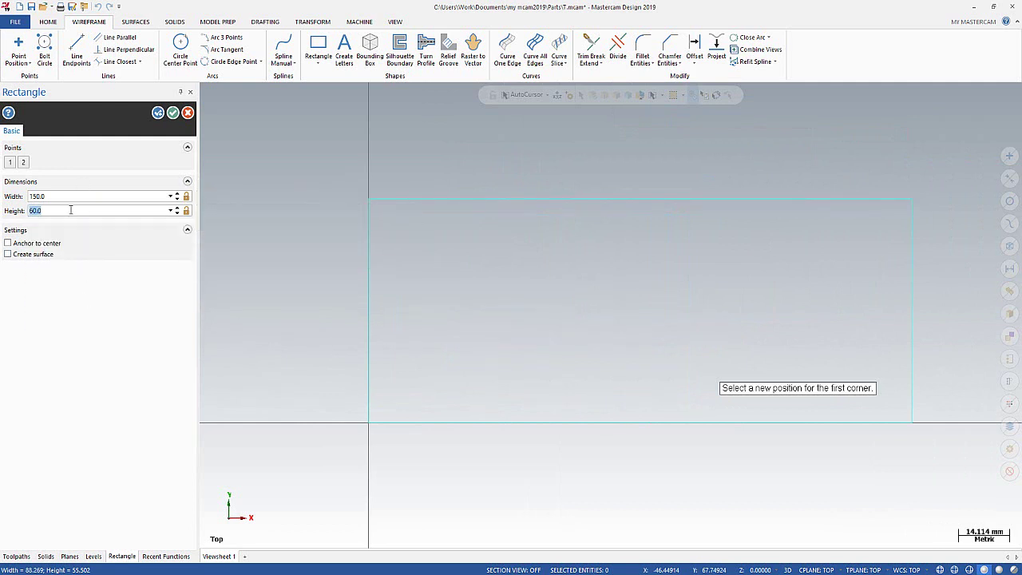
type("100")
key("Return")
scroll(319, 296, "down", 1)
scroll(297, 354, "down", 1)
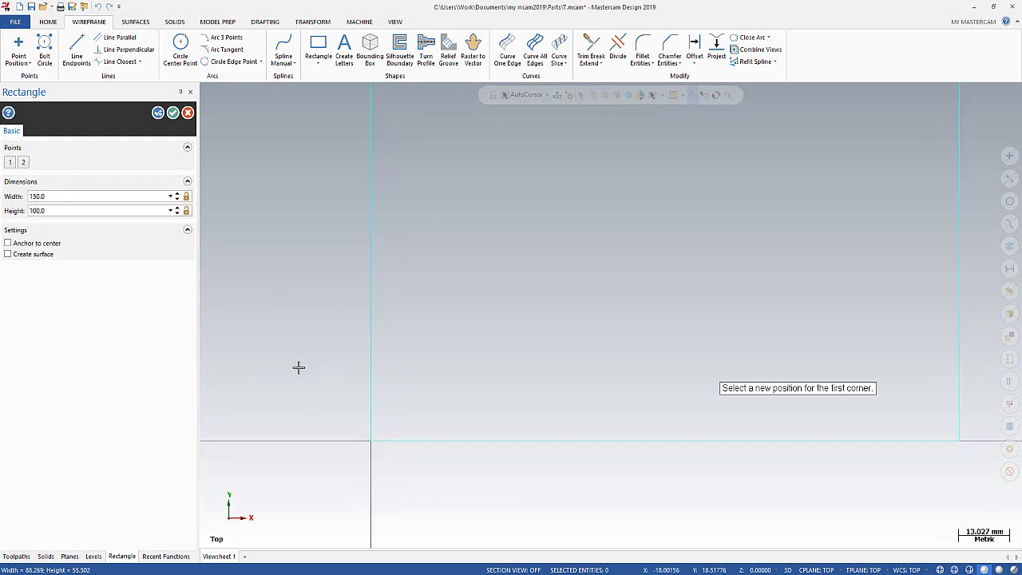
scroll(296, 354, "down", 1)
scroll(289, 298, "down", 1)
scroll(239, 184, "up", 1)
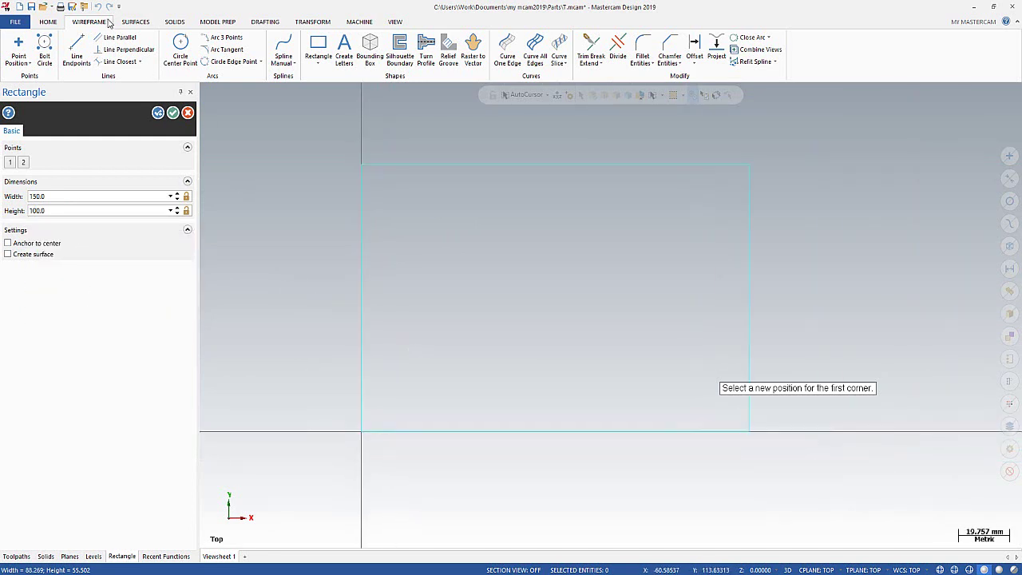
- Give the rectangle a thicker line width and finalize it
left_click(49, 21)
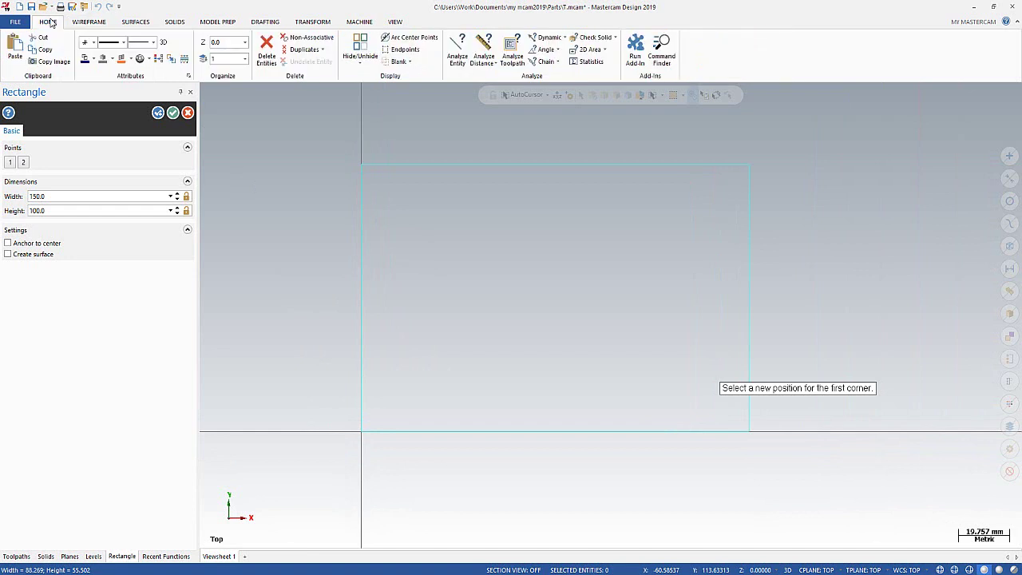
left_click(144, 42)
left_click(145, 73)
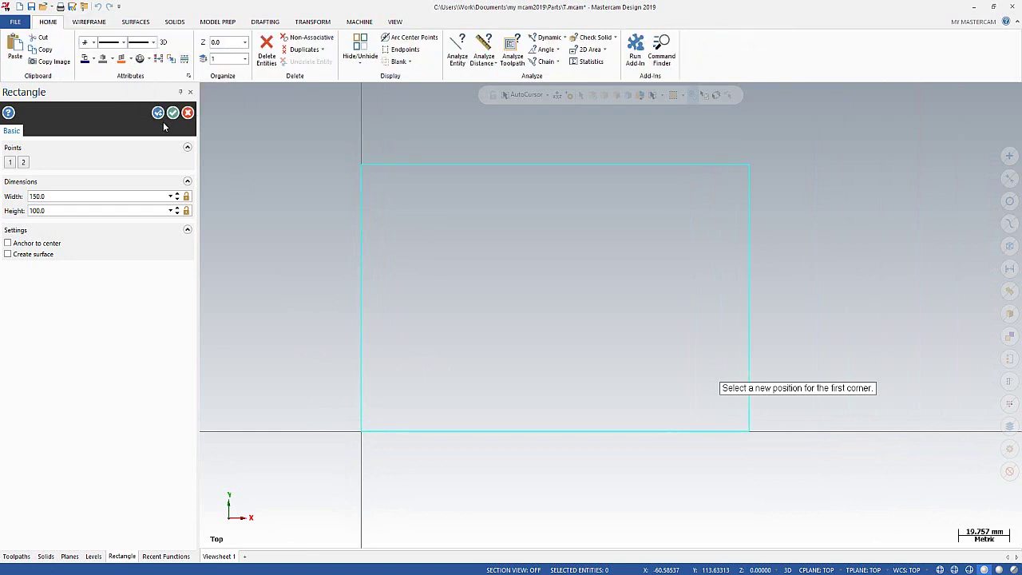
left_click(172, 112)
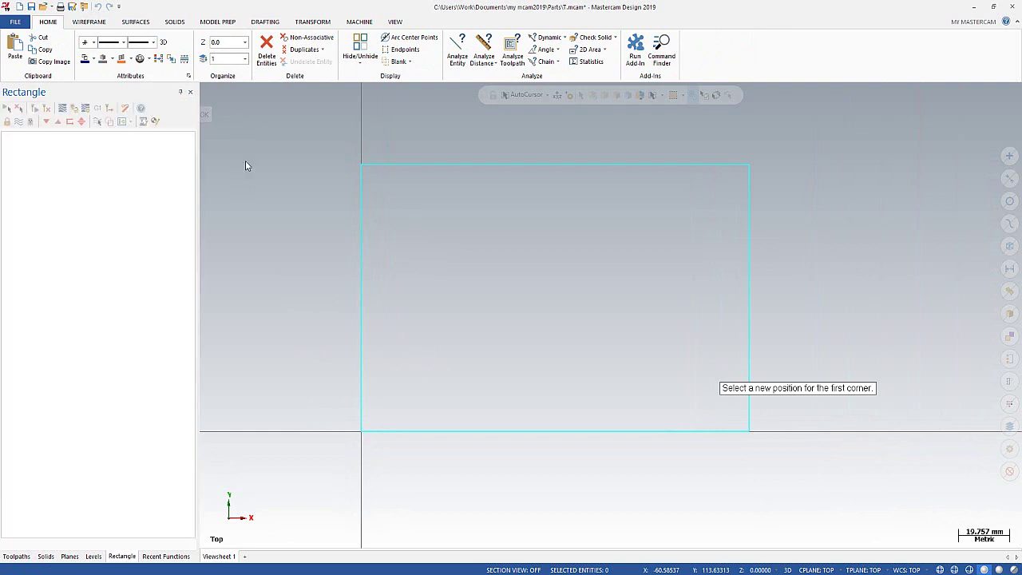
scroll(575, 283, "up", 1)
scroll(580, 289, "down", 2)
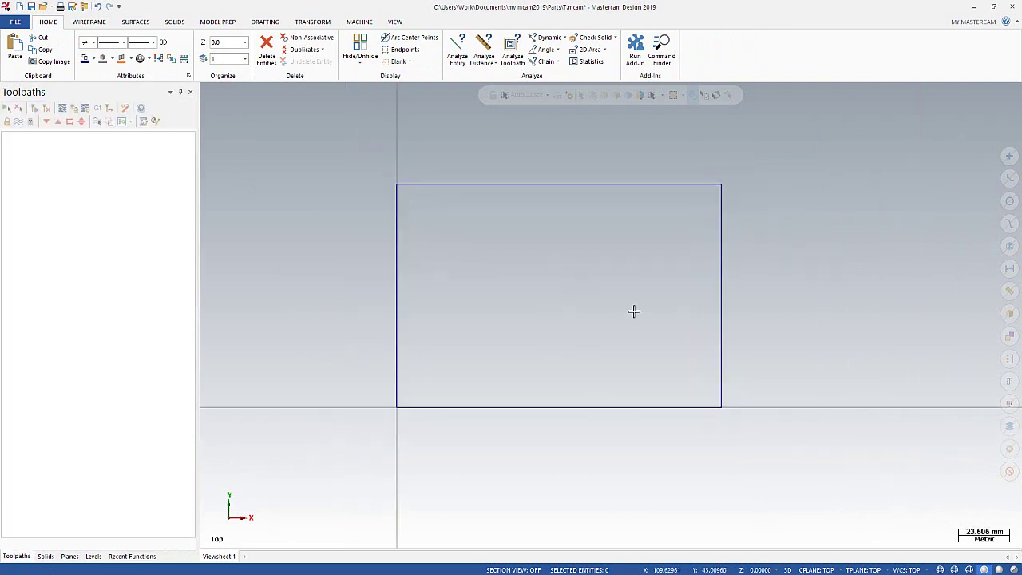
- Offset the rectangle chain 15 inward to create an inner rectangle
left_click(315, 22)
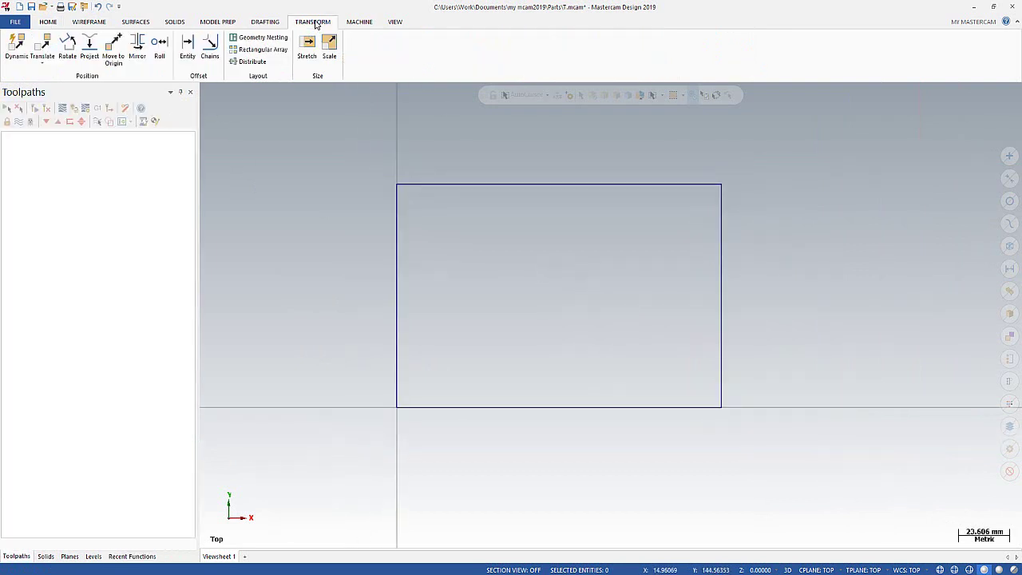
left_click(210, 47)
left_click(425, 184)
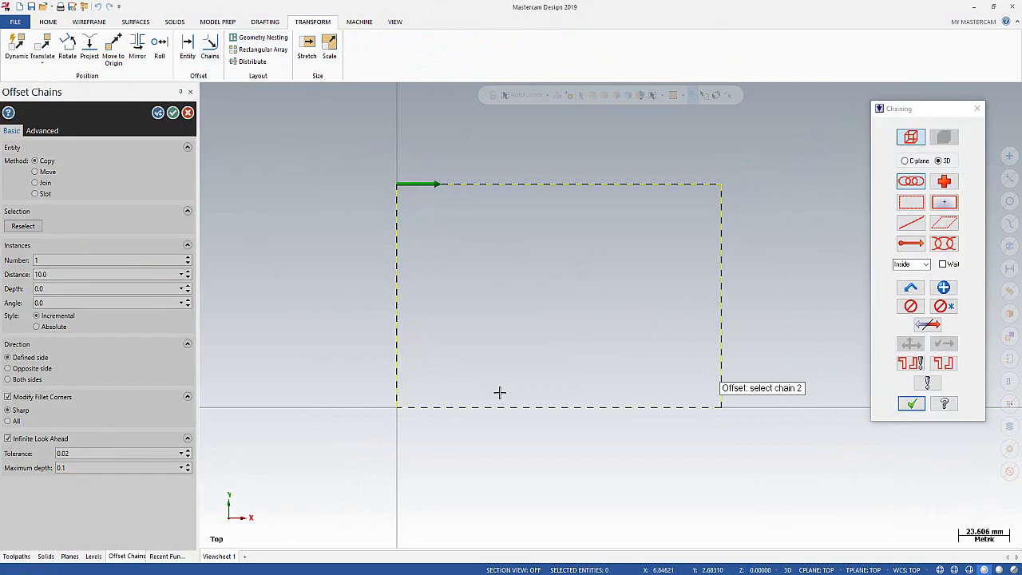
left_click(911, 403)
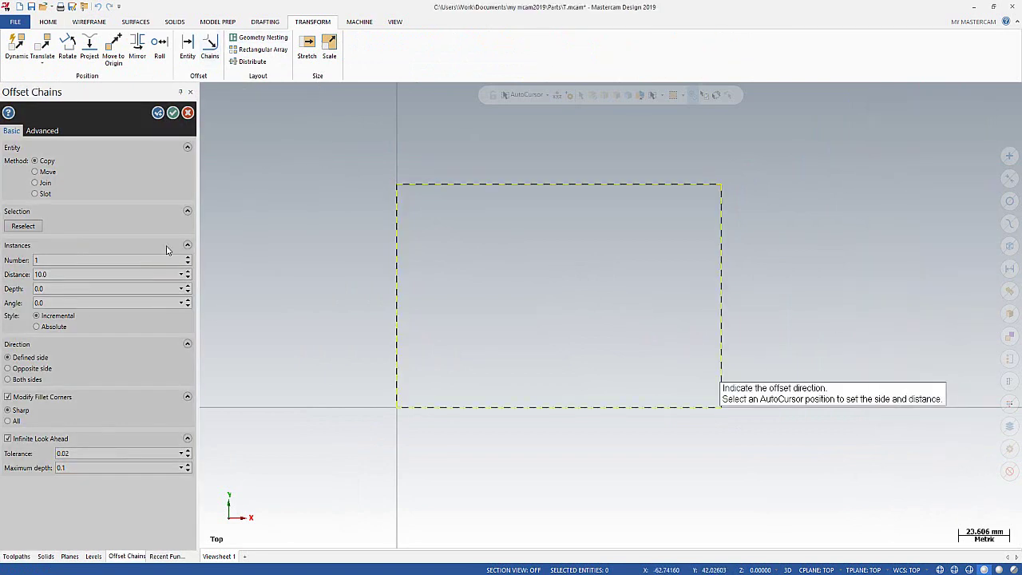
left_click(568, 295)
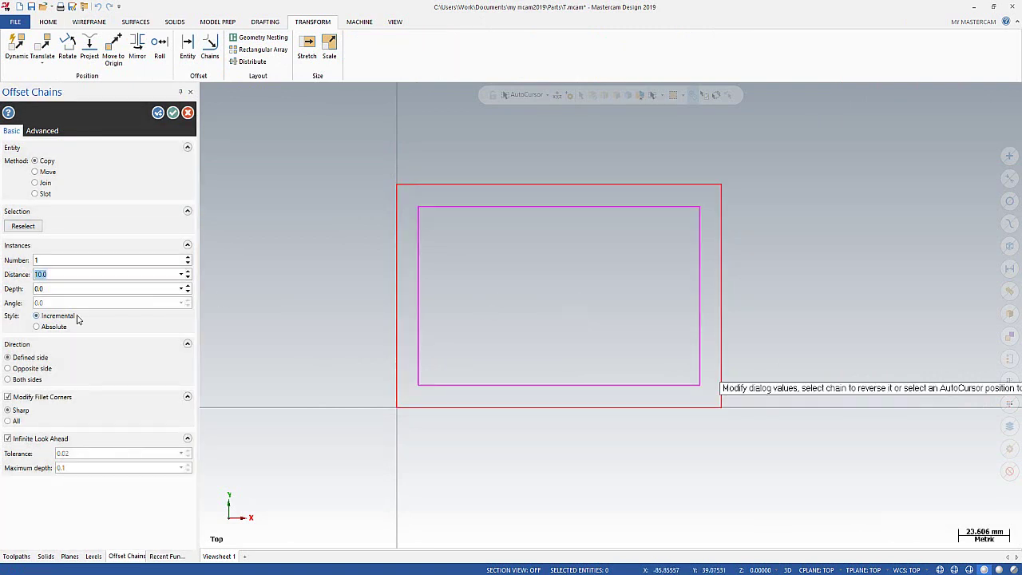
mouse_move(74, 305)
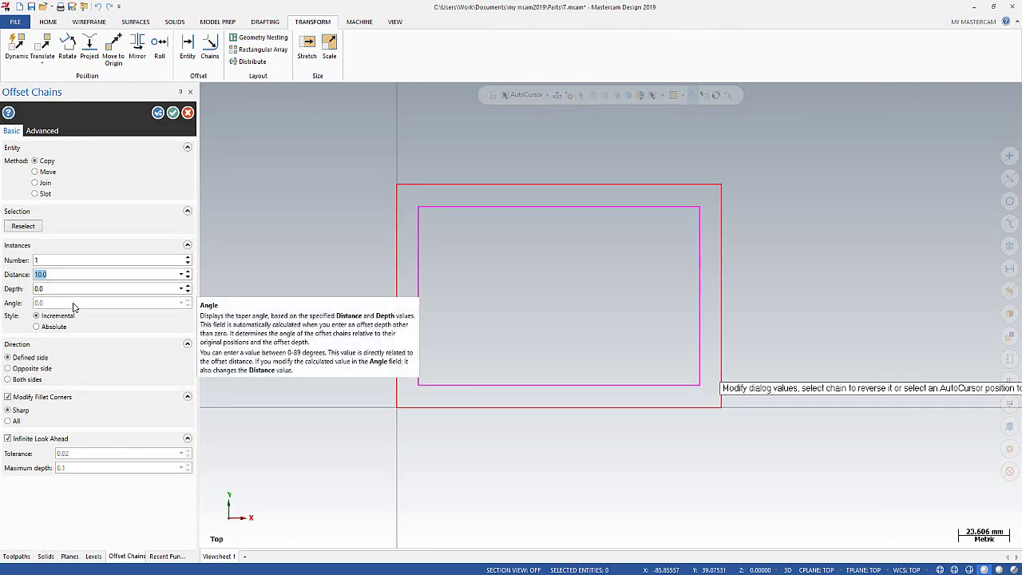
type("15")
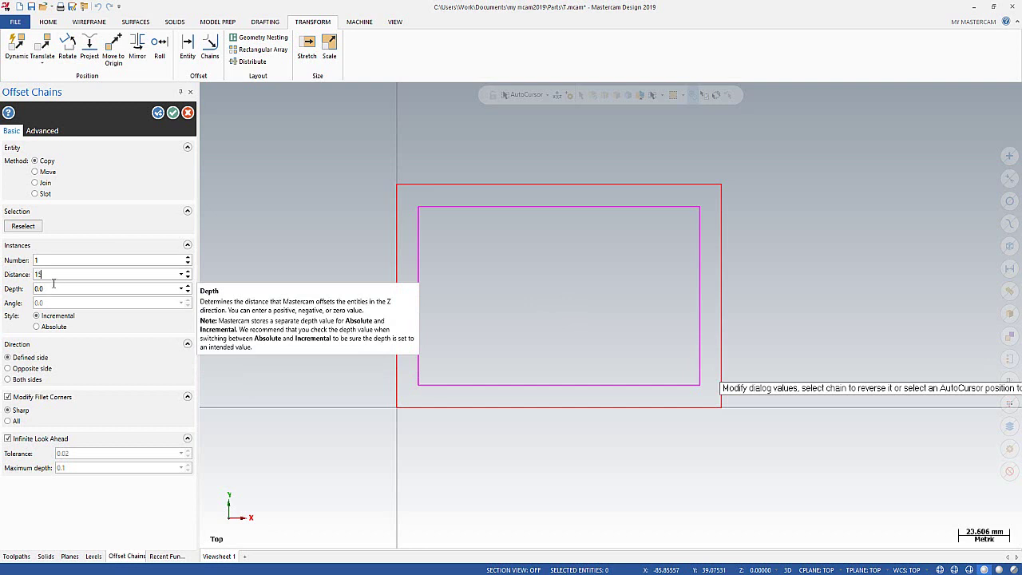
key("Return")
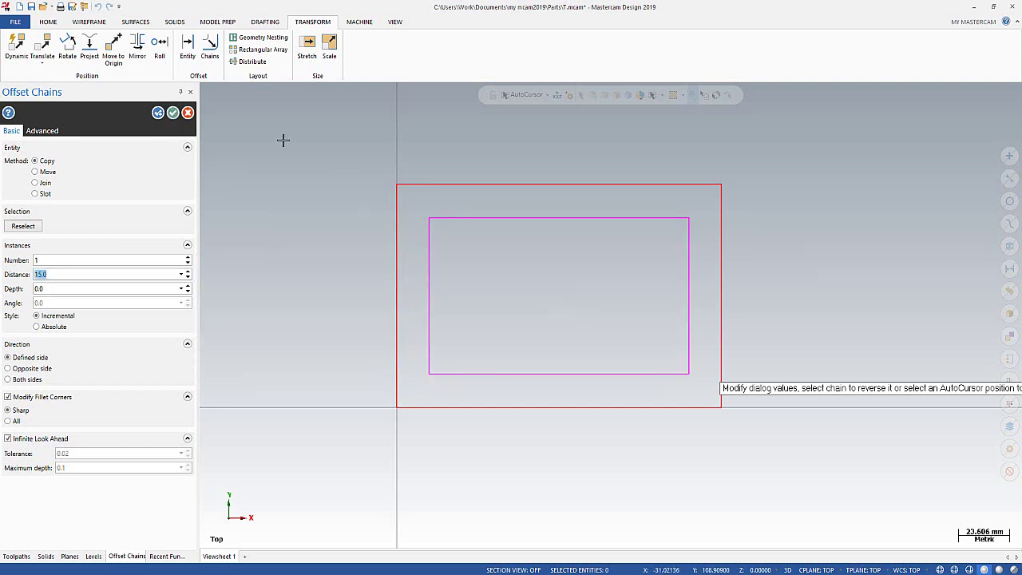
left_click(174, 114)
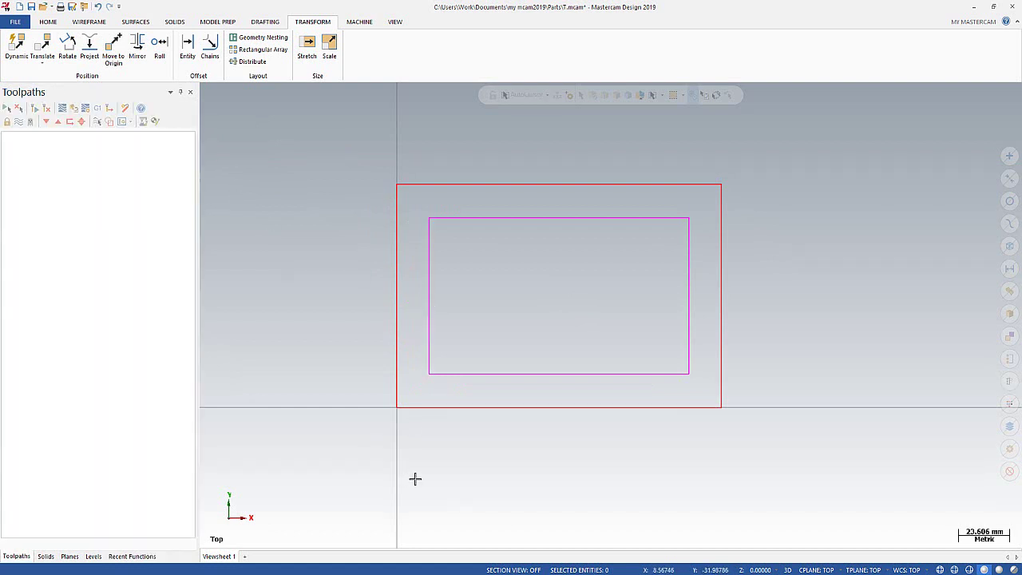
left_click(89, 21)
- Place a circle centred on the inner rectangle's top-left corner
left_click(181, 48)
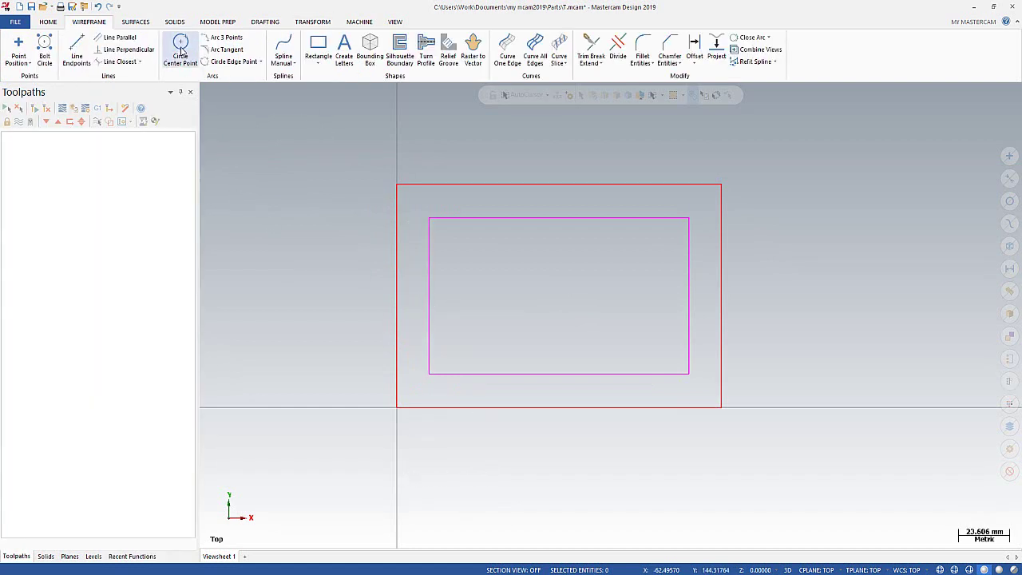
scroll(474, 242, "up", 1)
scroll(451, 230, "up", 1)
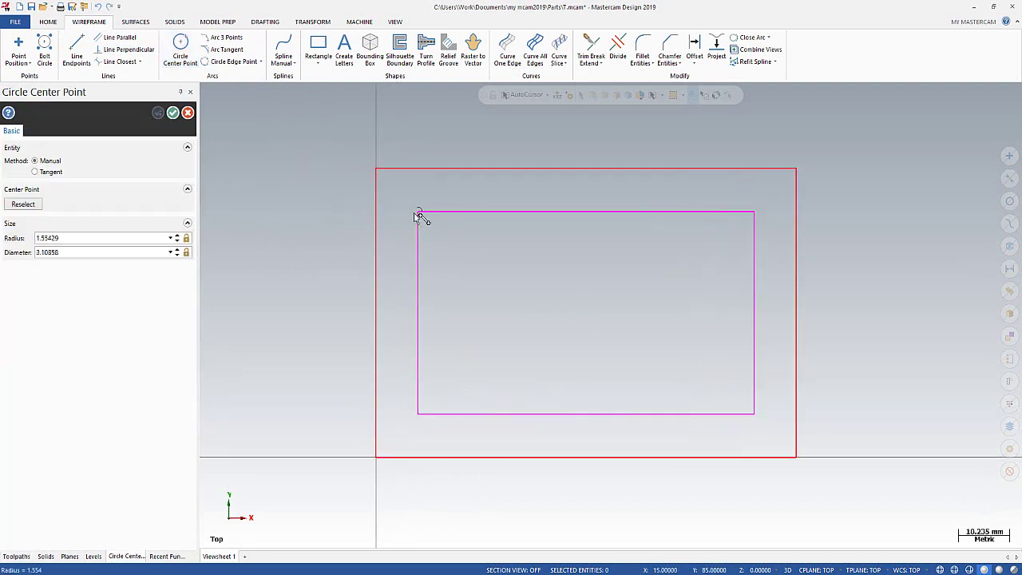
left_click(417, 212)
left_click(440, 202)
left_click(103, 250)
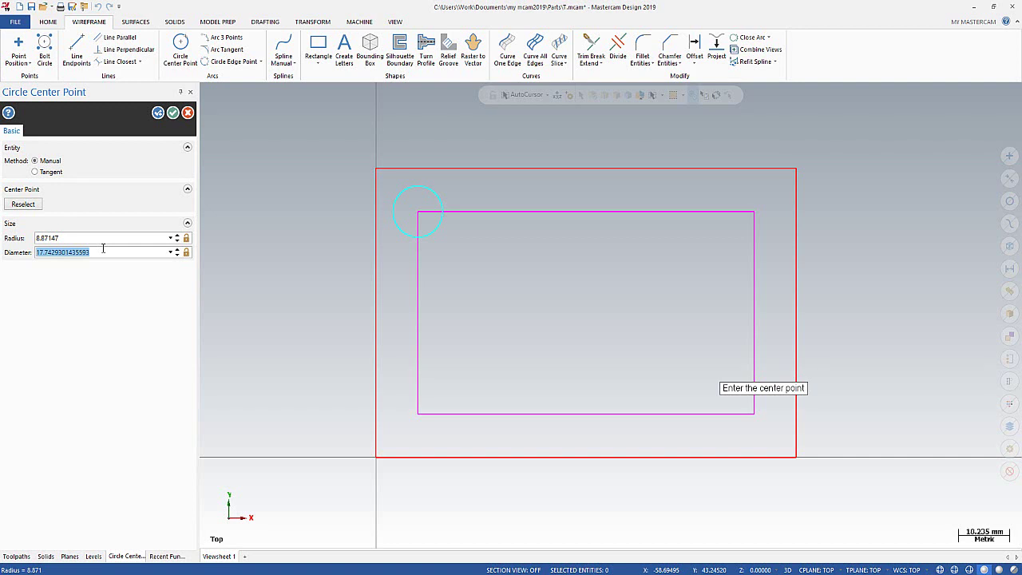
type("20.0")
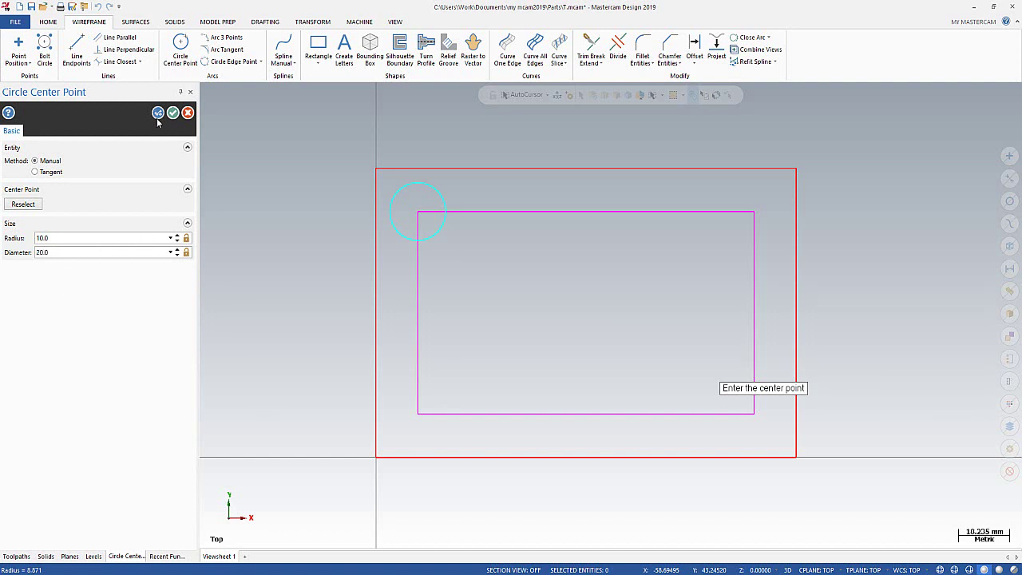
left_click(157, 113)
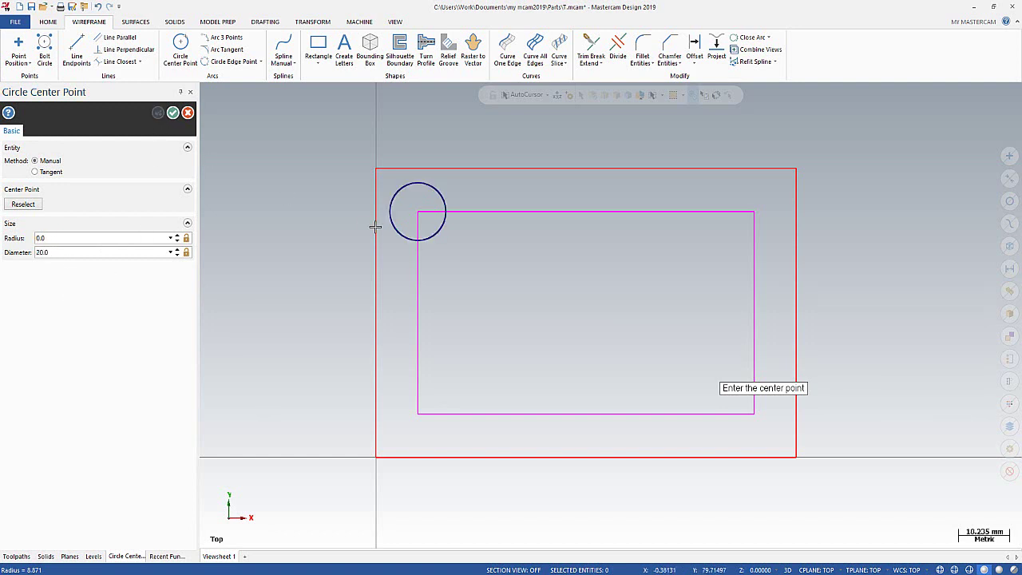
- Add locked diameter-20 circles at the other three corners and the top-edge midpoint
left_click(753, 213)
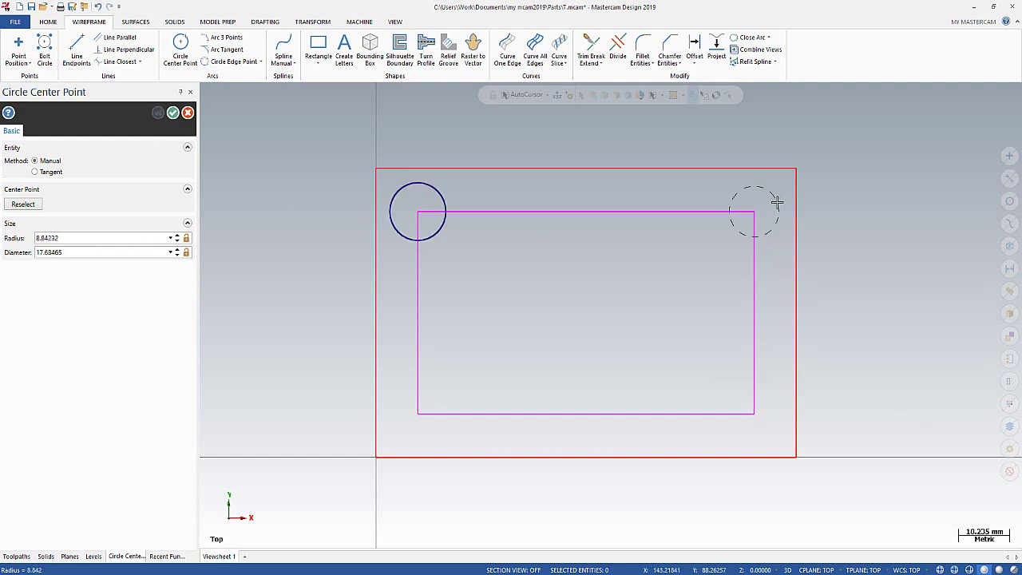
left_click(773, 202)
left_click(78, 250)
type("2")
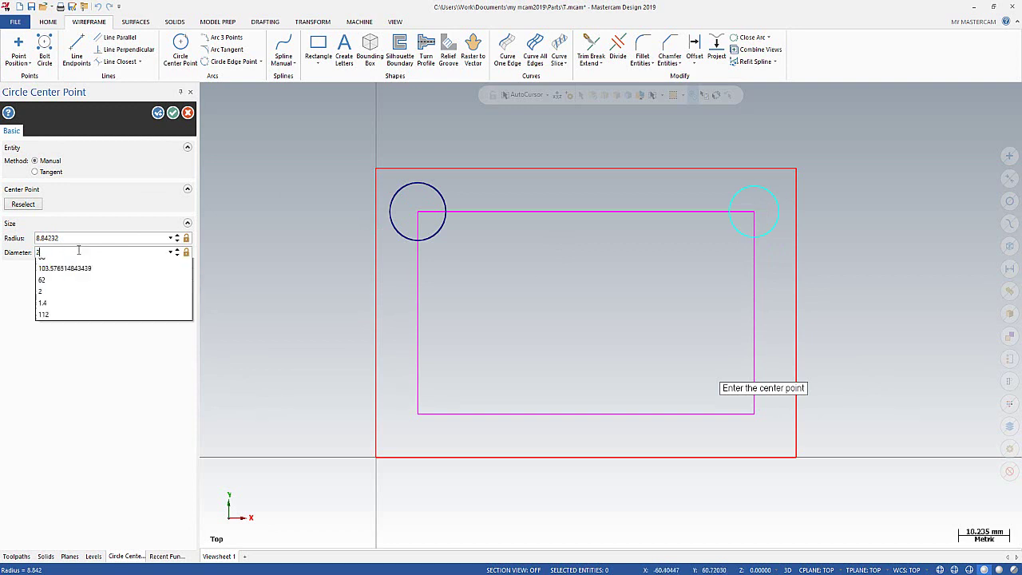
type("0")
key("Return")
left_click(186, 252)
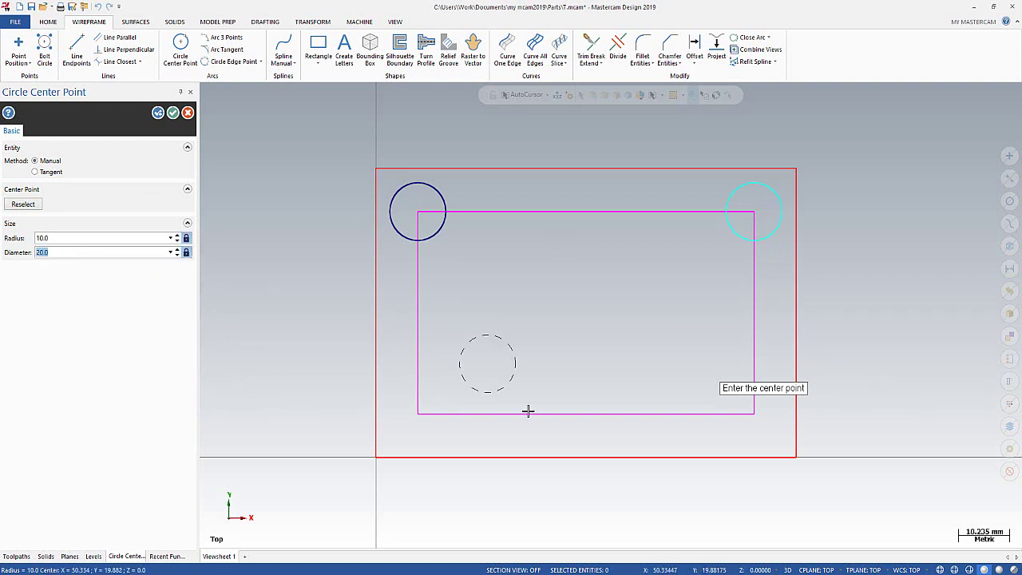
left_click(417, 413)
left_click(754, 413)
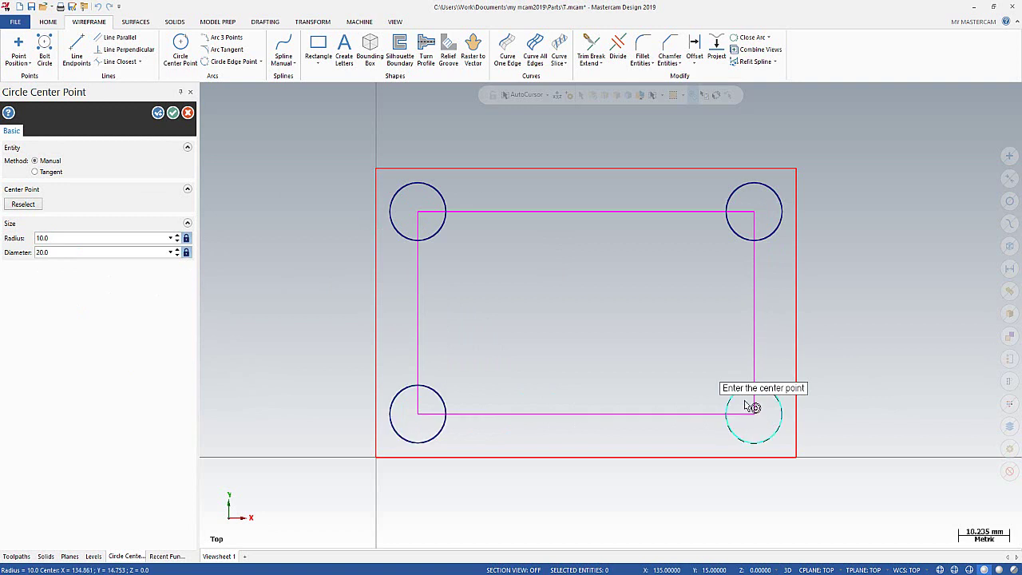
left_click(586, 211)
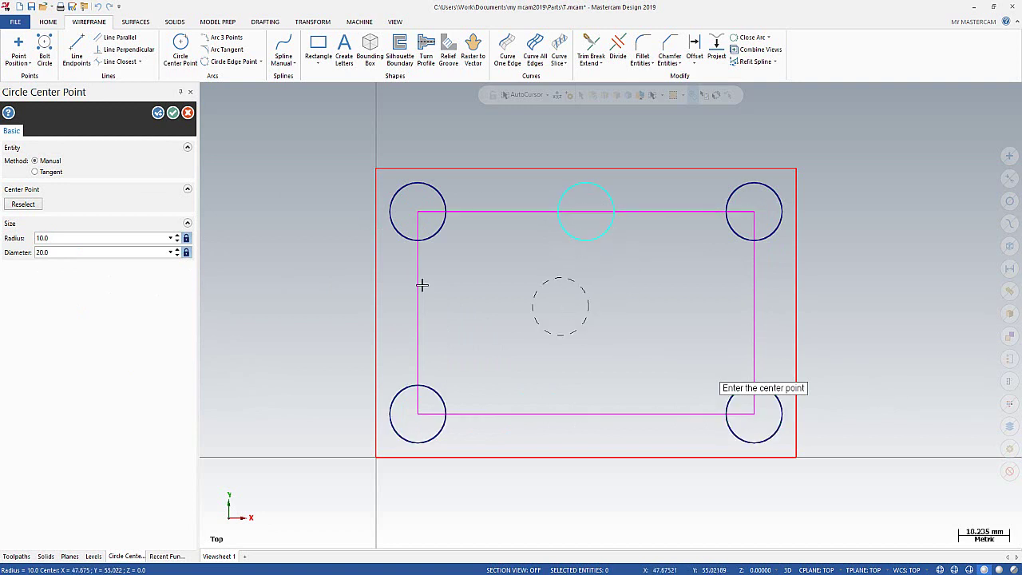
left_click(175, 115)
- Reset the red and magenta geometry to dark blue with Clear Colors
scroll(623, 367, "up", 1)
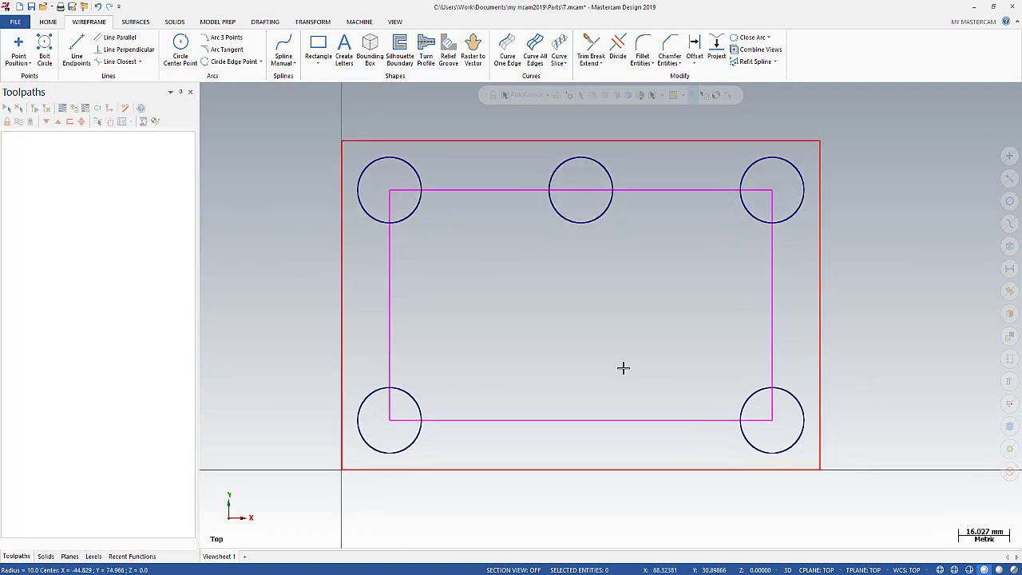
scroll(622, 368, "down", 2)
scroll(623, 367, "down", 1)
right_click(598, 277)
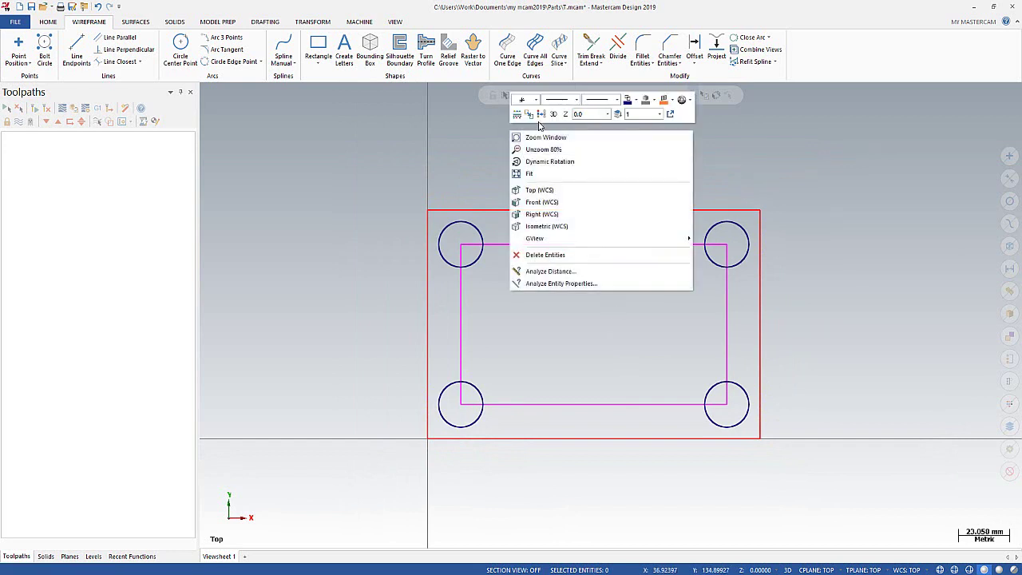
left_click(631, 247)
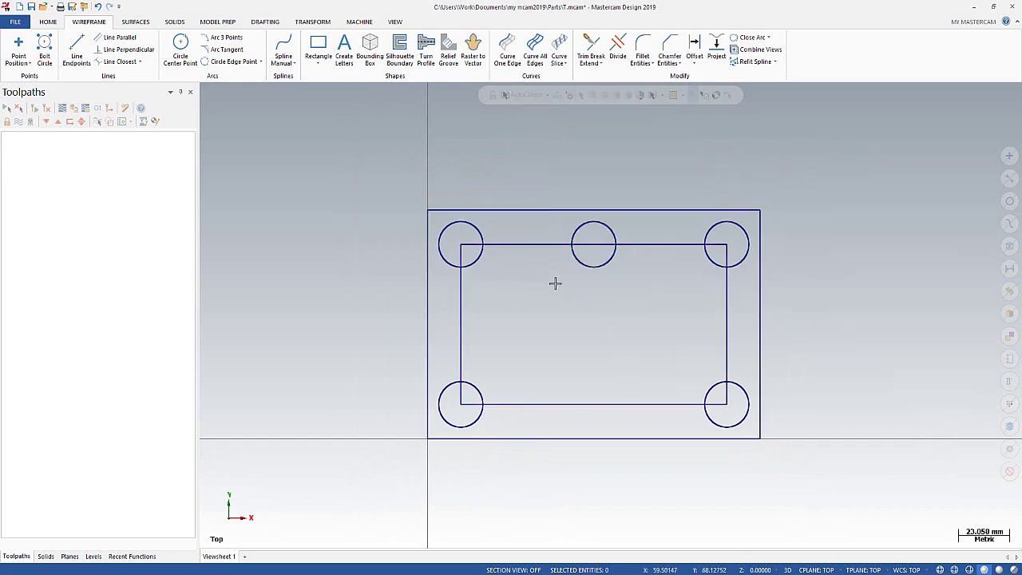
scroll(529, 283, "up", 1)
scroll(529, 283, "up", 1)
scroll(529, 282, "up", 1)
scroll(529, 282, "up", 1)
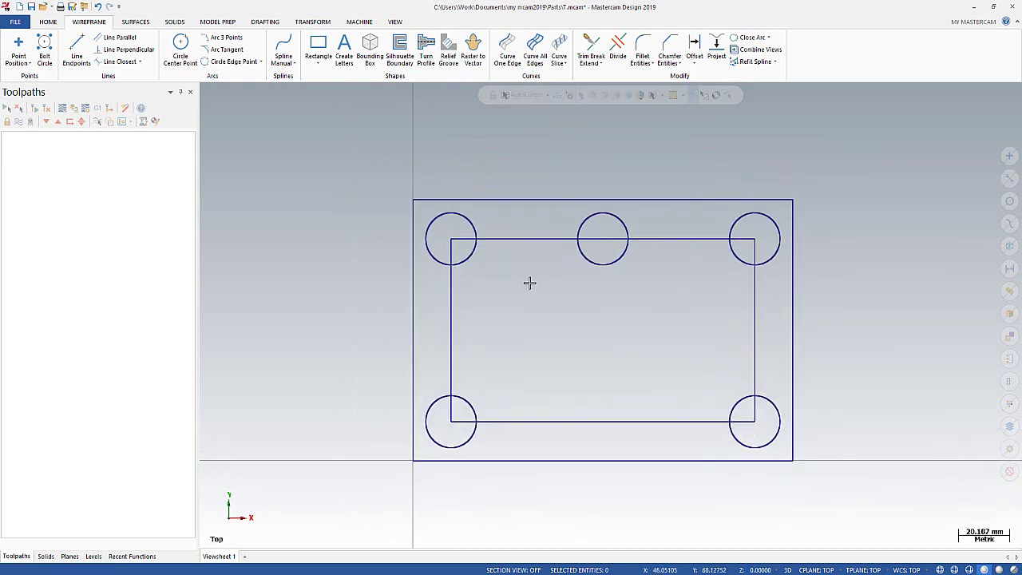
scroll(529, 282, "up", 1)
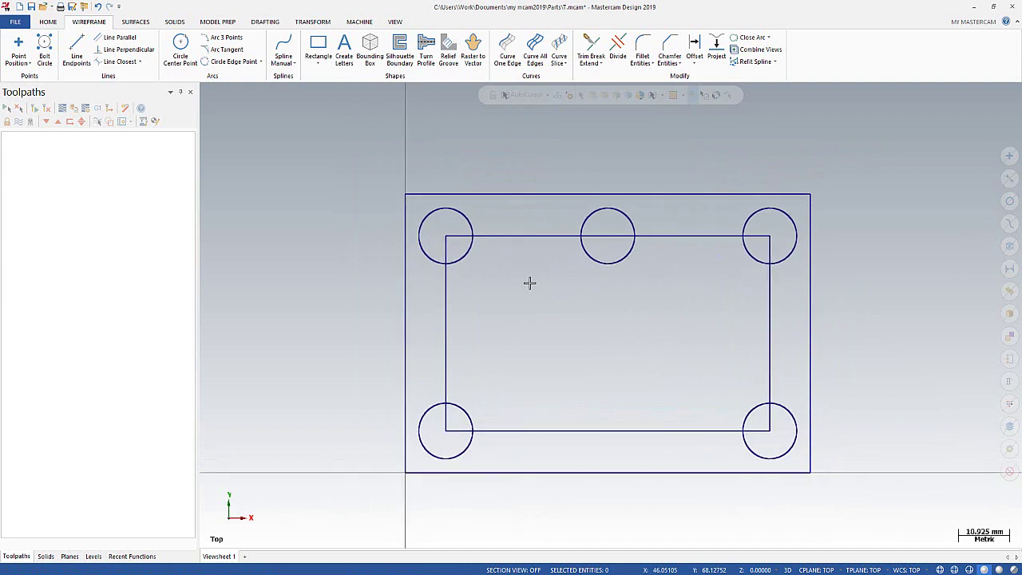
- Trim the top circles' outer arcs and the top edge pieces inside them
left_click(617, 53)
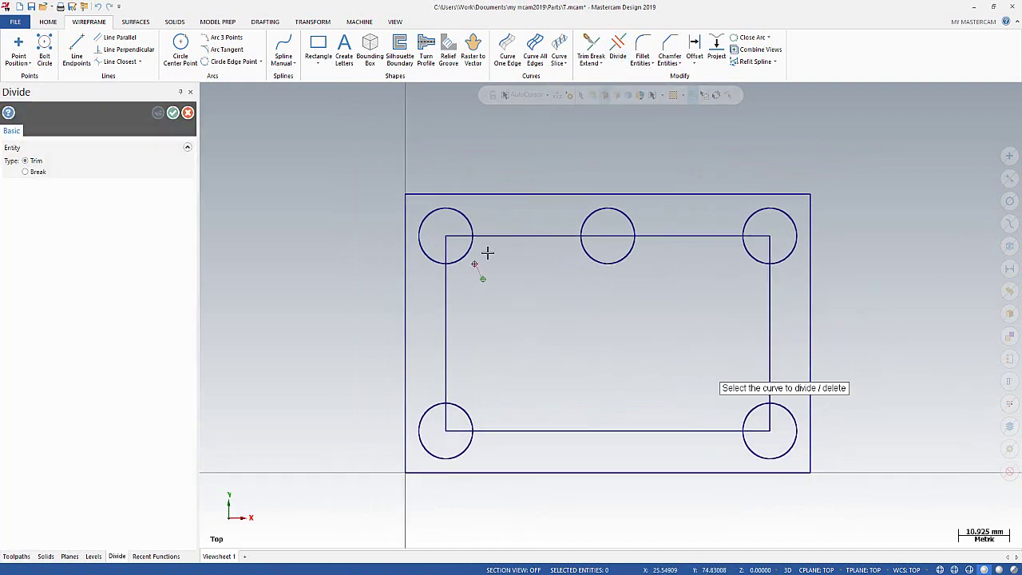
left_click(463, 216)
left_click(461, 235)
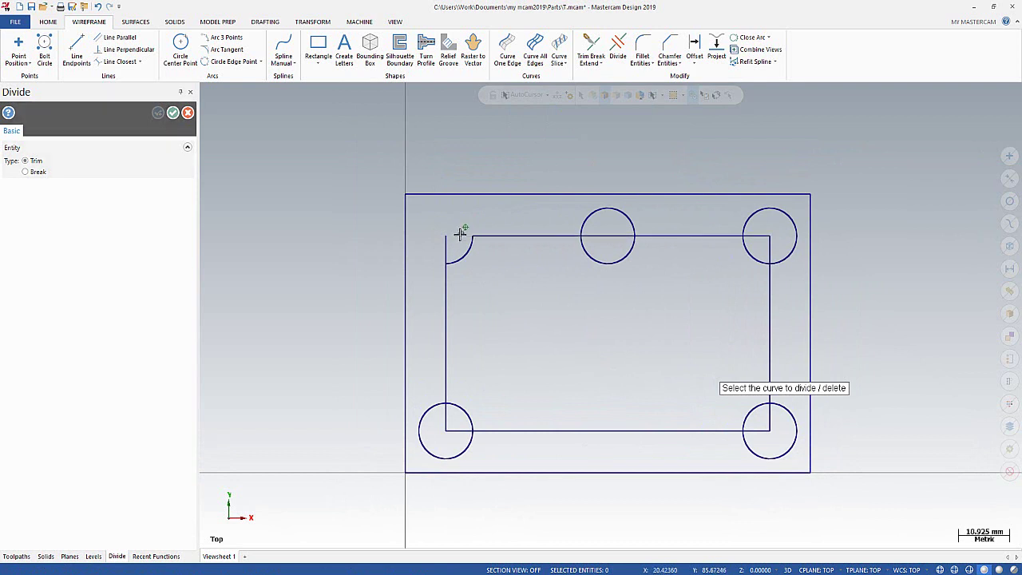
left_click(596, 212)
left_click(613, 236)
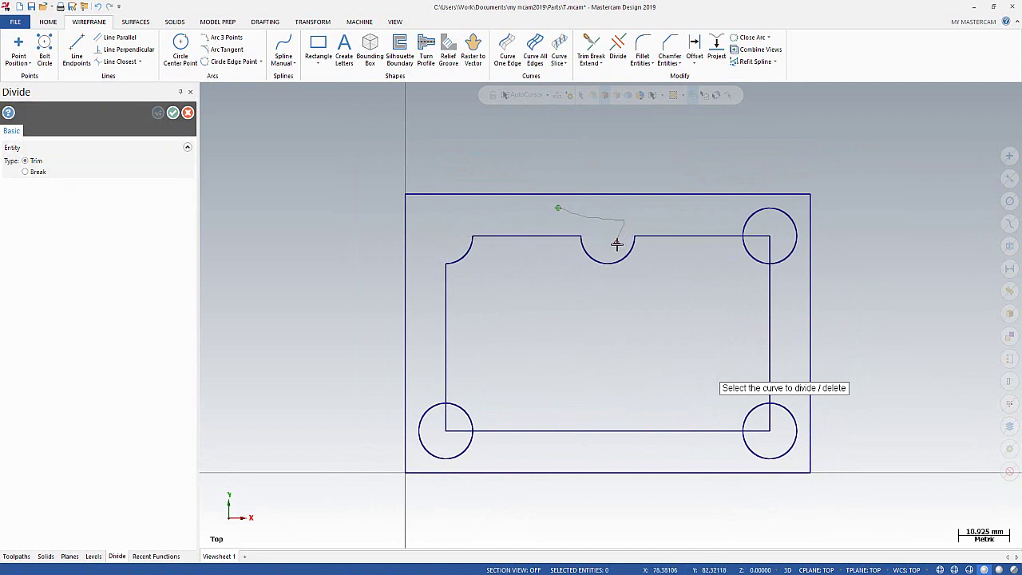
left_click_drag(701, 214, 764, 249)
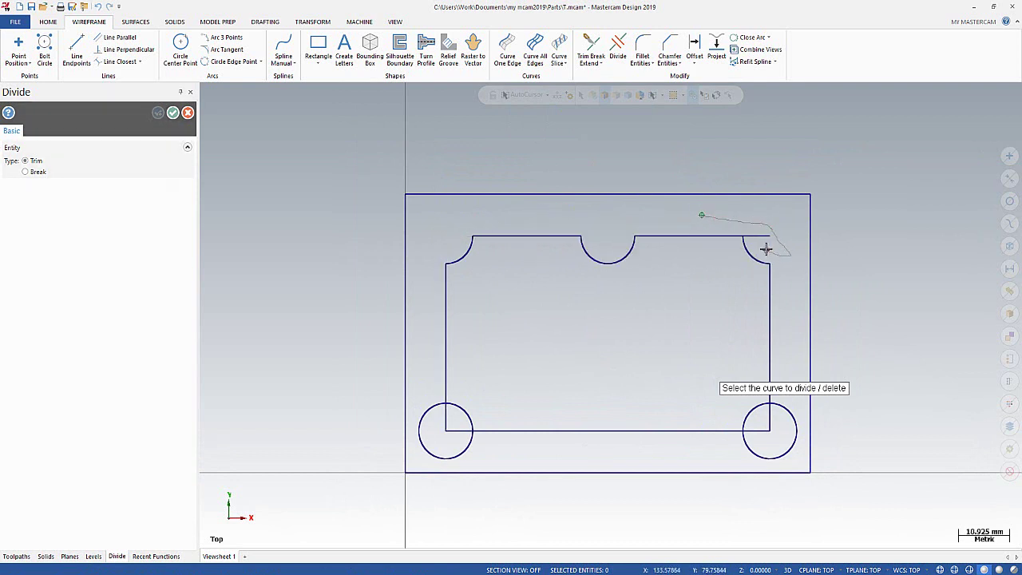
- Trim the bottom-right and bottom-left circles' outer portions, undoing a mistaken trim
left_click(771, 359)
left_click(789, 414)
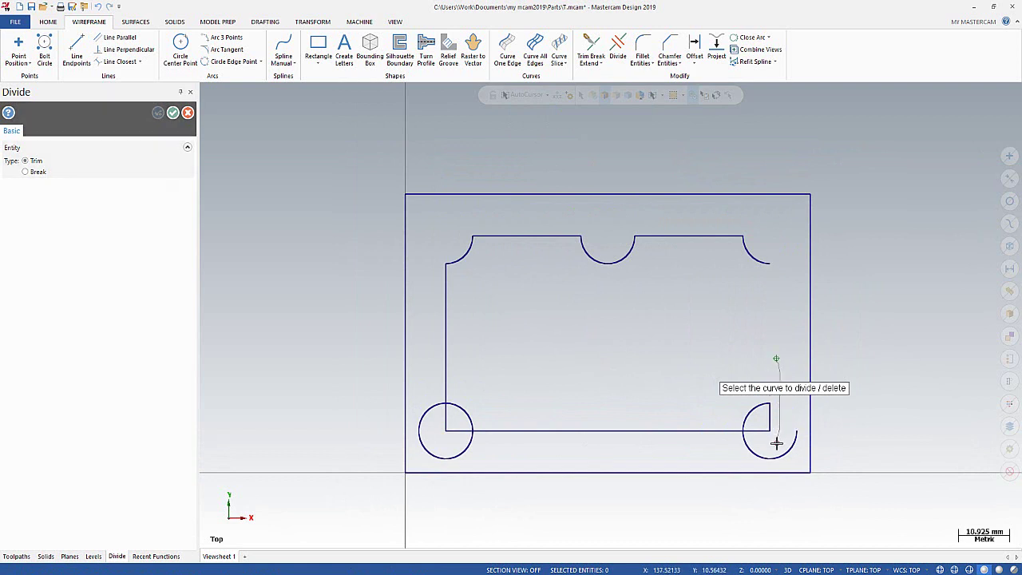
left_click(97, 6)
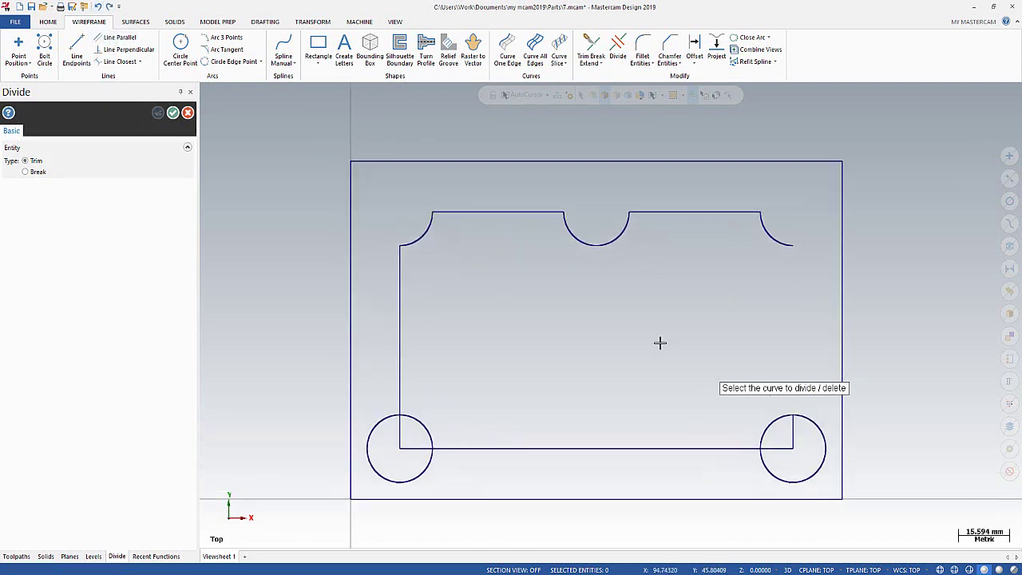
scroll(663, 346, "up", 1)
left_click(98, 7)
scroll(609, 285, "down", 1)
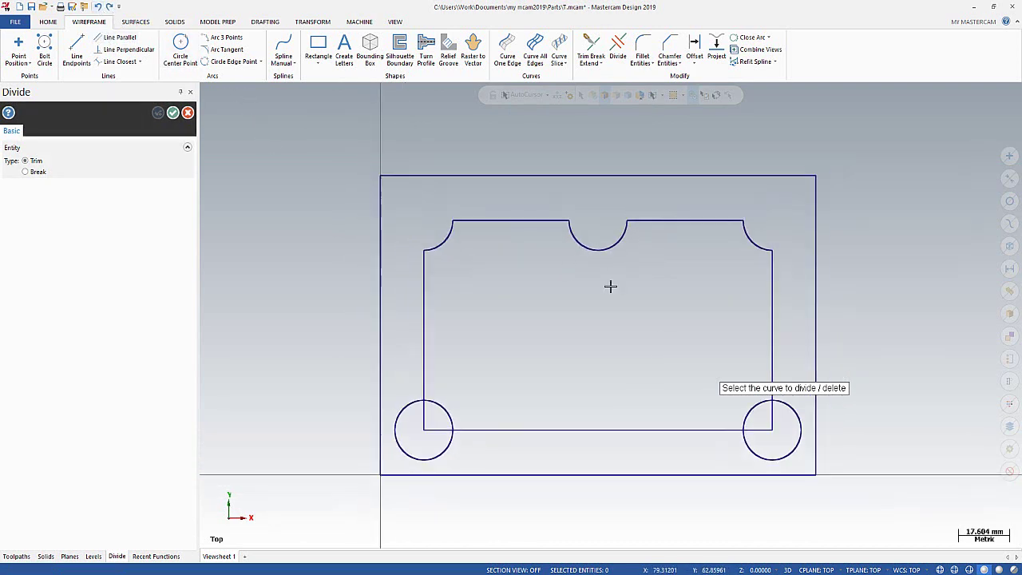
scroll(694, 391, "up", 1)
scroll(778, 479, "up", 1)
left_click_drag(776, 329, 752, 393)
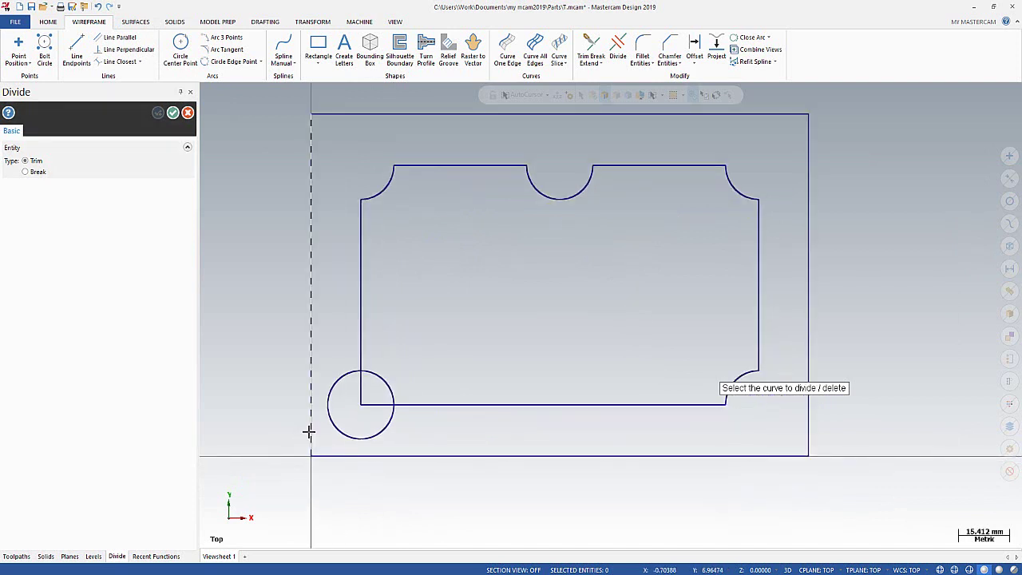
mouse_move(407, 442)
left_mouse_down()
mouse_move(354, 413)
mouse_move(376, 394)
left_mouse_up()
left_click(175, 114)
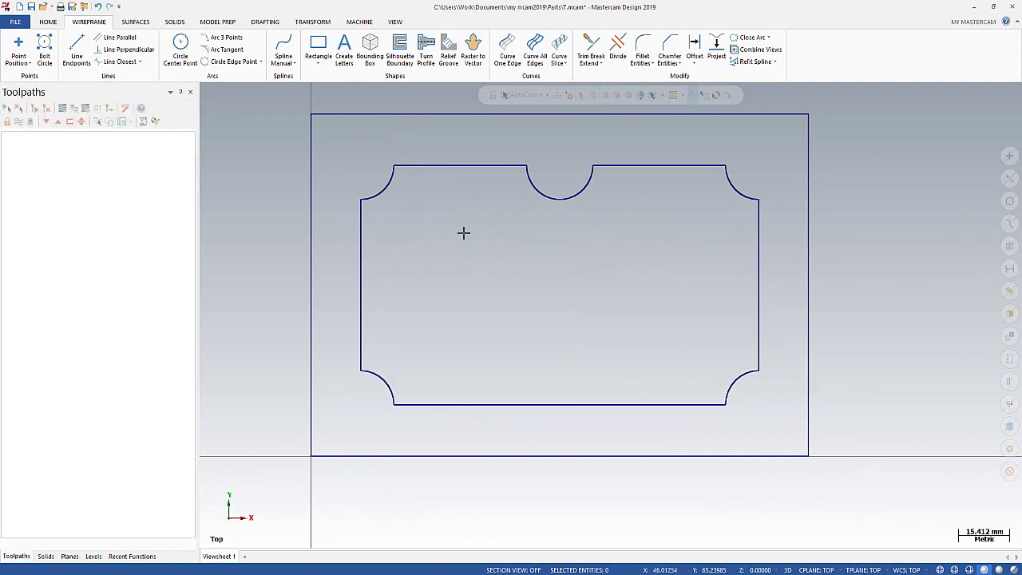
left_click(135, 22)
- Fillet the top-left corner of the inner outline with radius 6
left_click(92, 22)
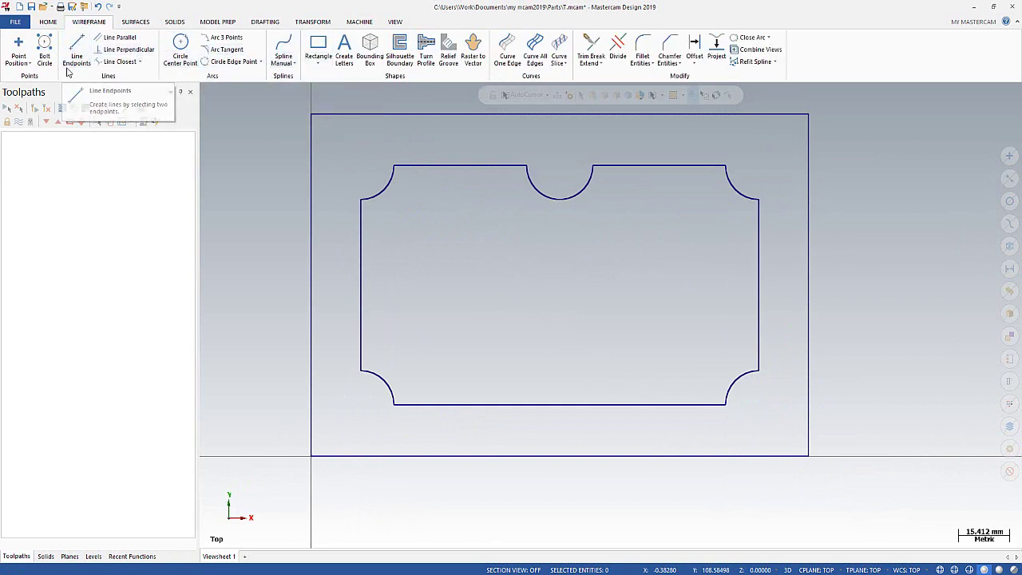
left_click(649, 46)
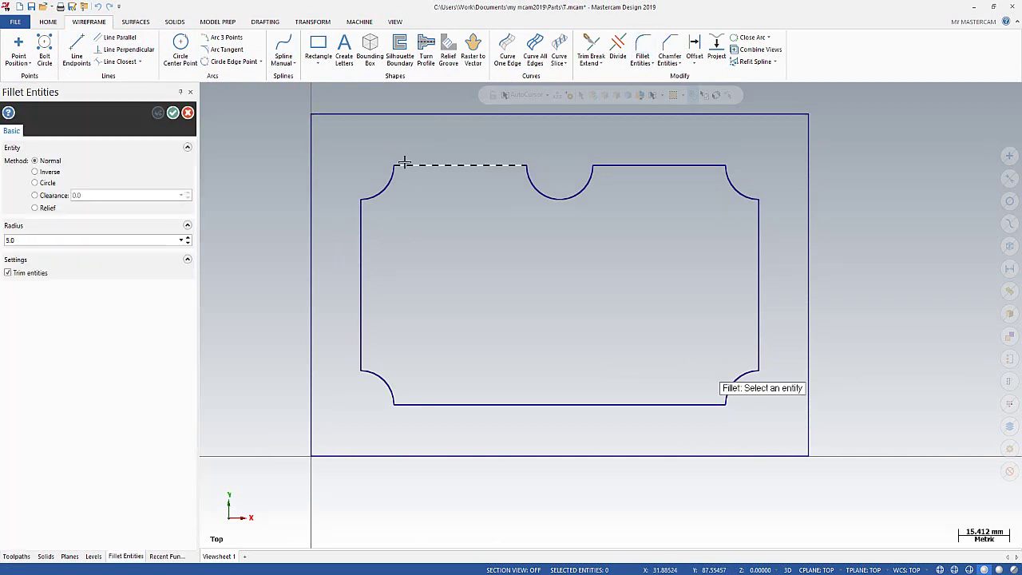
left_click(403, 165)
left_click(389, 182)
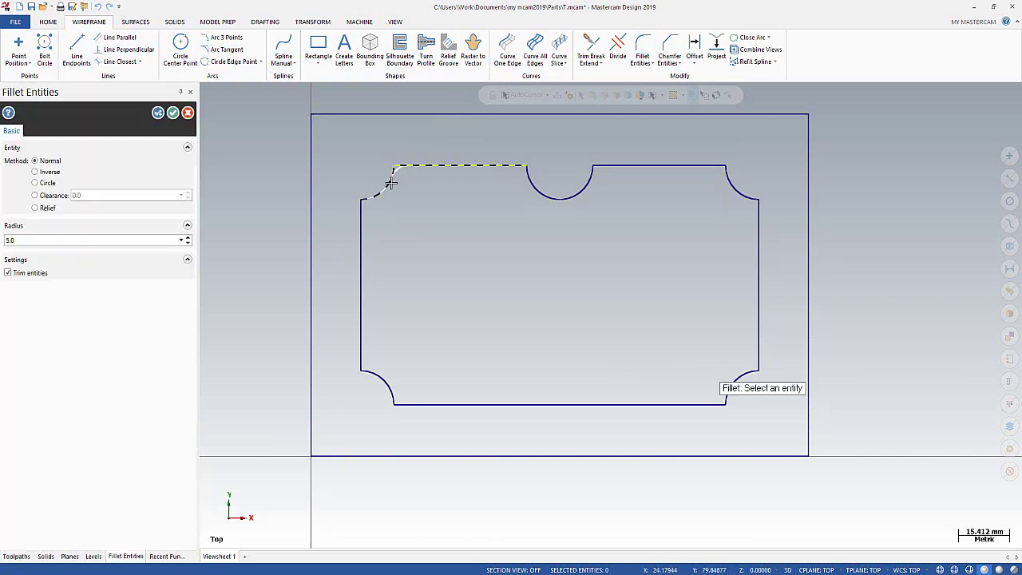
double_click(93, 240)
type("20")
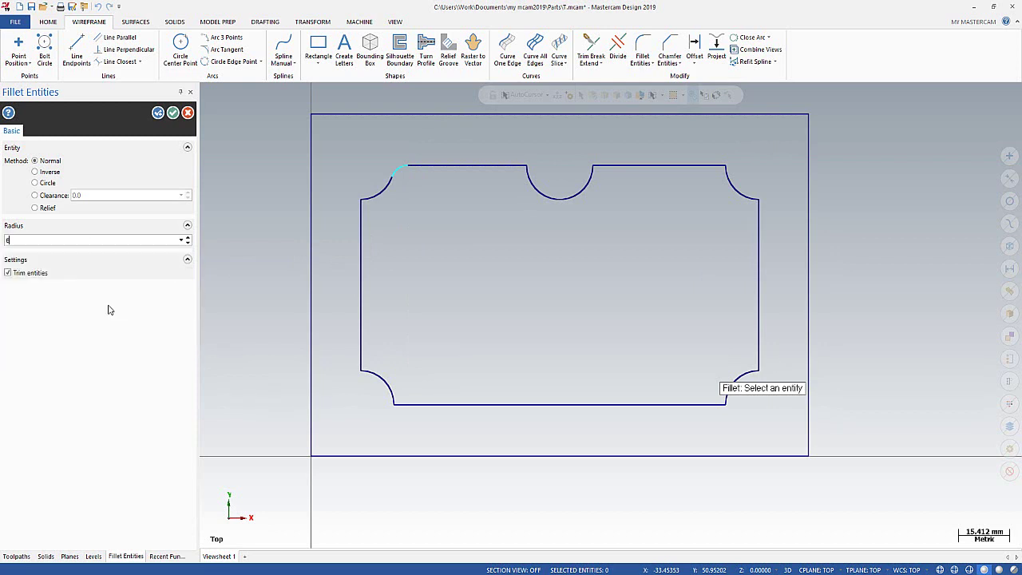
key("Return")
type("6")
key("Return")
left_click(363, 223)
- Add radius 6 fillets around the top notch, top-right arc and right edge
left_click(592, 180)
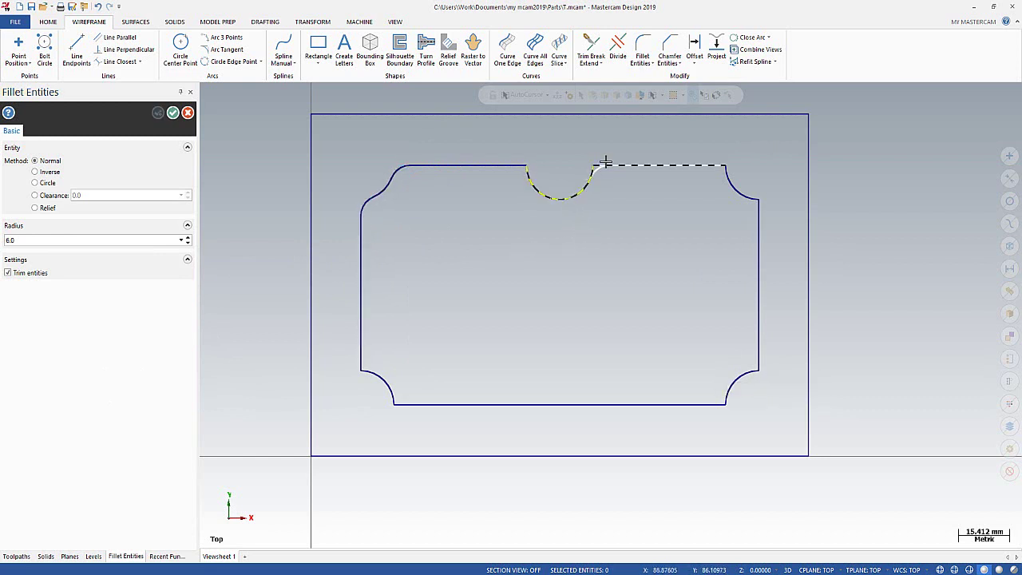
left_click(604, 163)
left_click(540, 177)
left_click(479, 165)
left_click(696, 165)
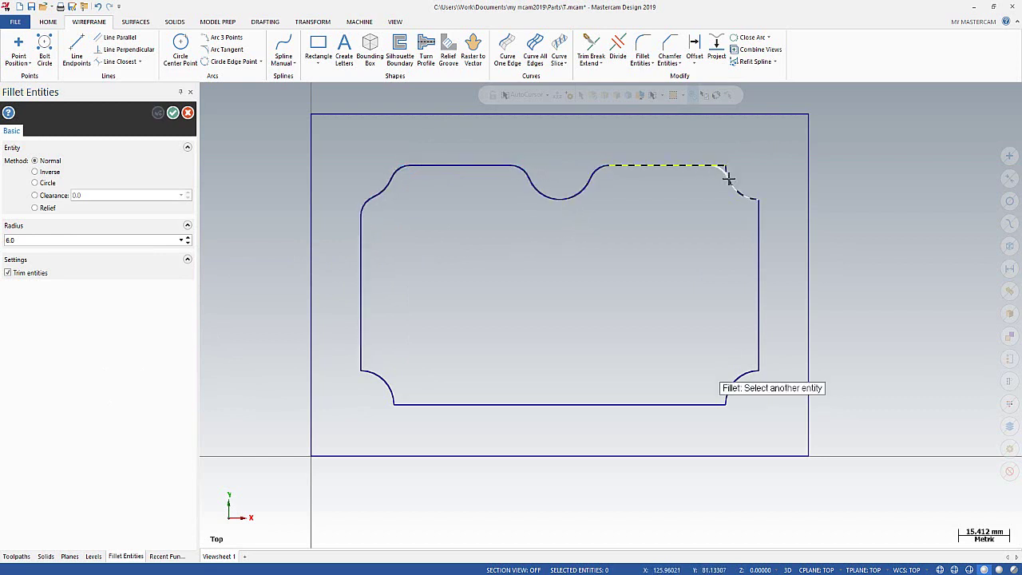
left_click(758, 214)
left_click(759, 352)
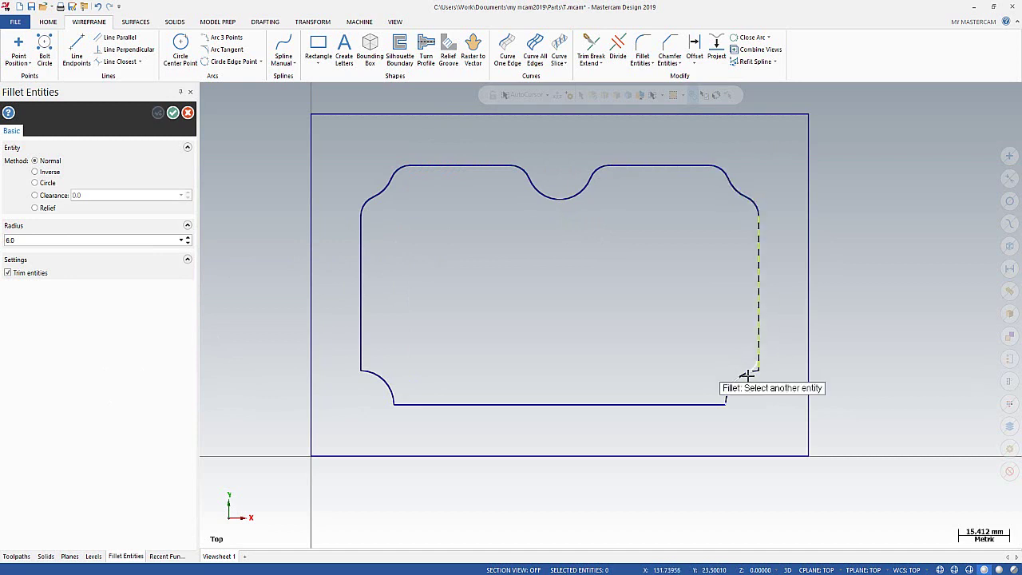
left_click(747, 372)
left_click(742, 375)
left_click(702, 404)
- Fillet the bottom and left junctions at radius 6 to close the outline
scroll(528, 340, "up", 1)
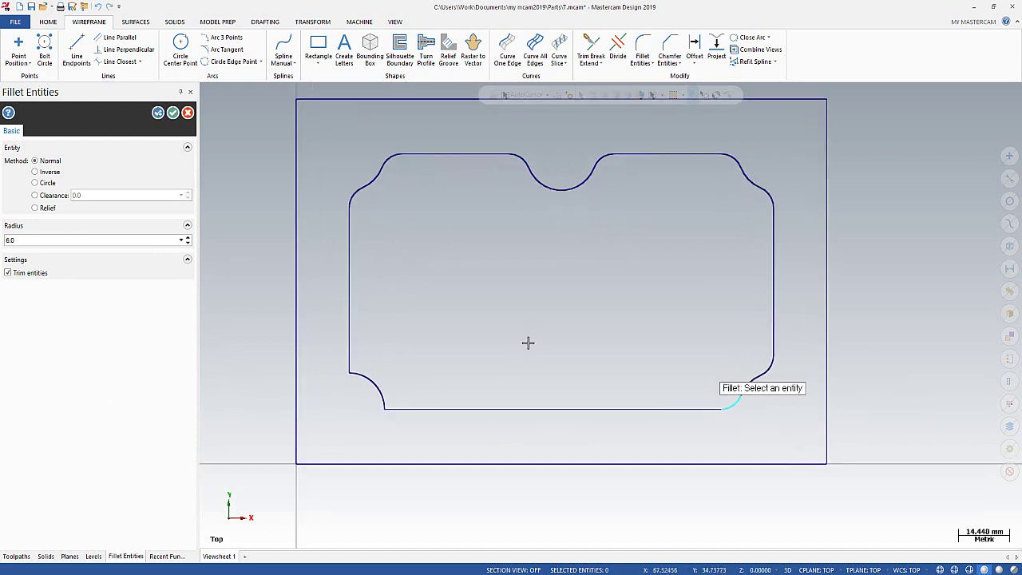
left_click(375, 395)
left_click(363, 389)
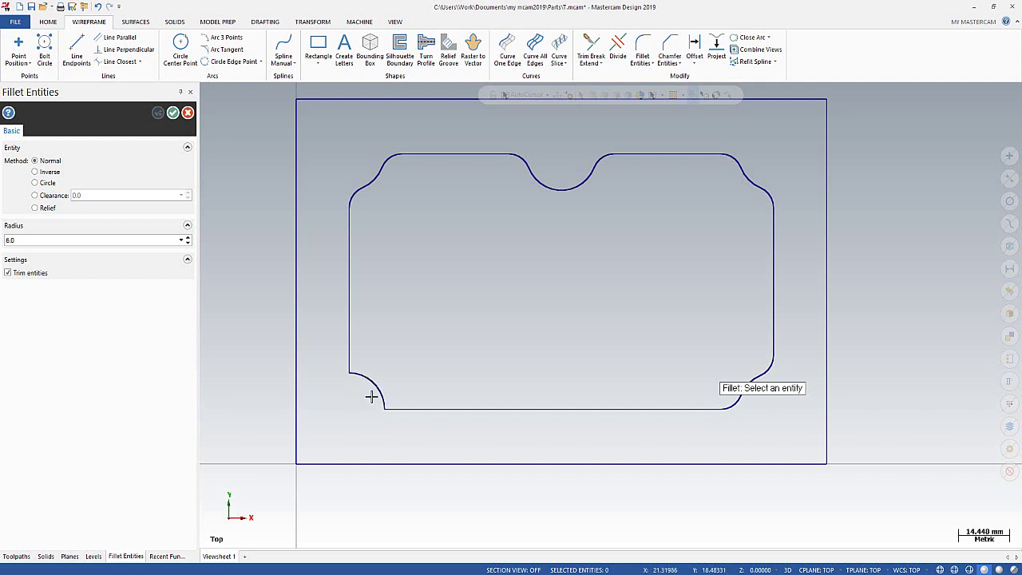
left_click(389, 406)
left_click(382, 396)
left_click(354, 376)
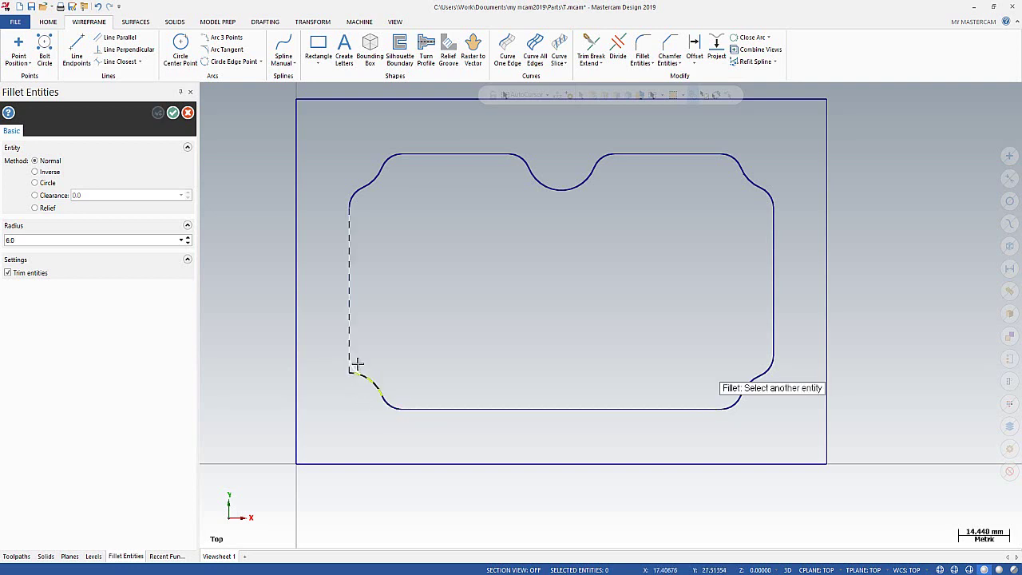
left_click(349, 353)
scroll(409, 232, "down", 1)
scroll(408, 232, "down", 1)
scroll(409, 231, "down", 1)
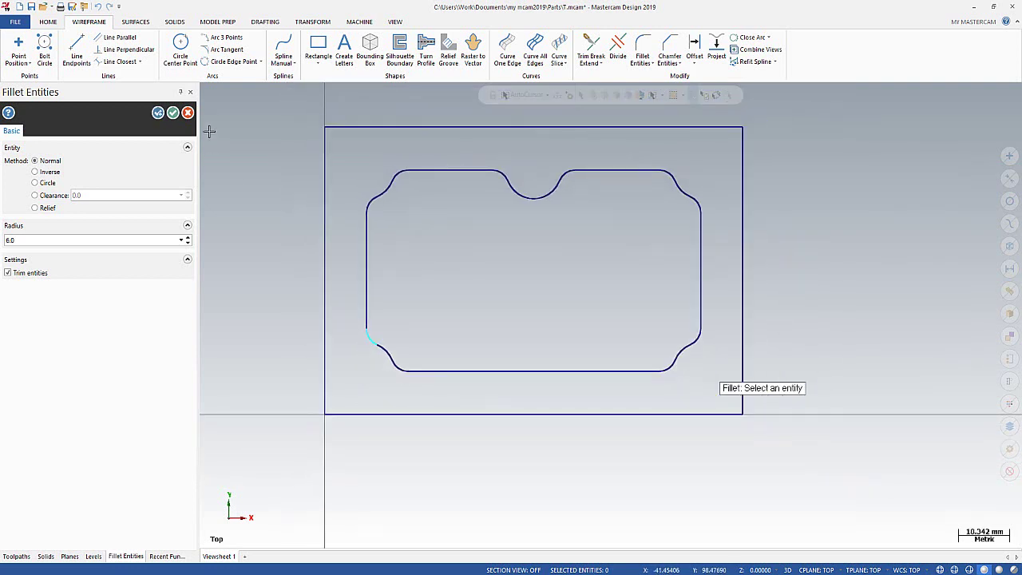
left_click(173, 112)
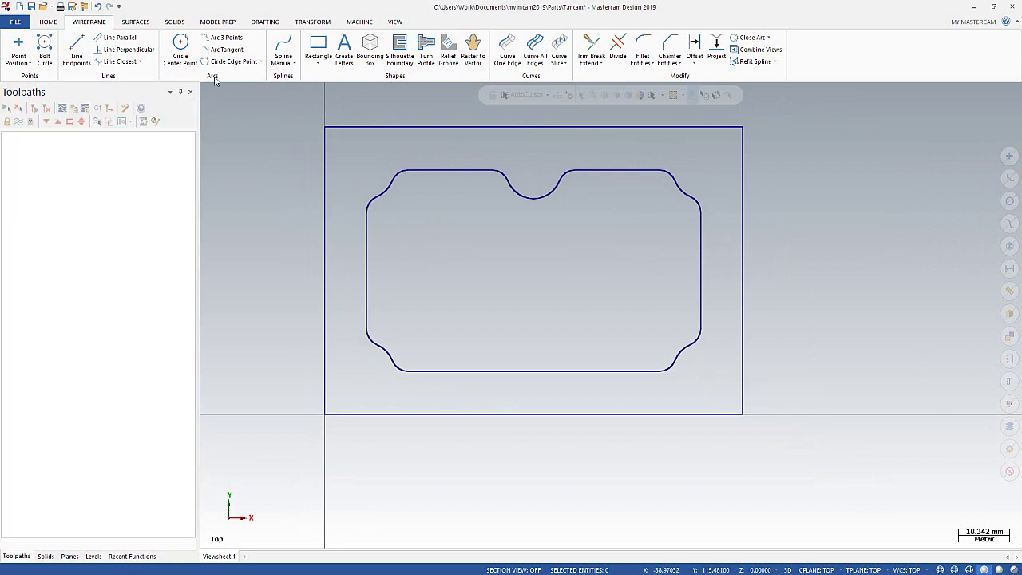
- Add a vertical line parallel to the left edge, 35 inside the plate
left_click(118, 37)
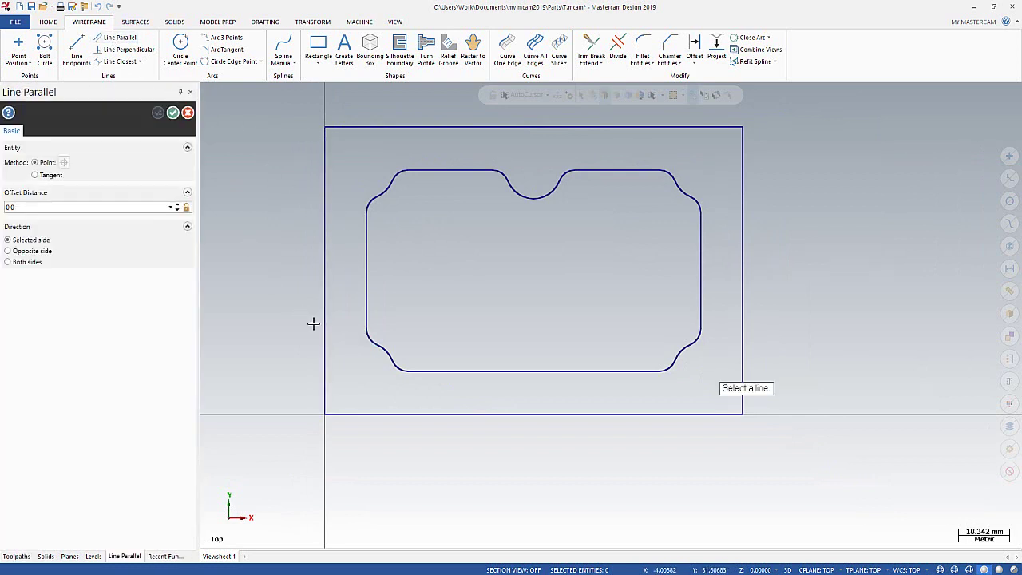
left_click(324, 323)
left_click(477, 337)
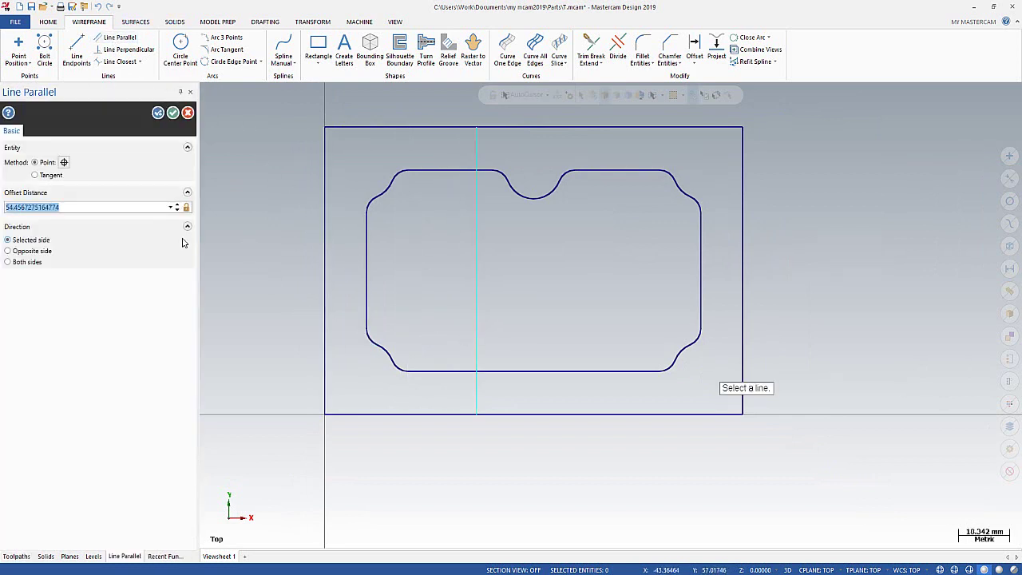
type("30")
key("Tab")
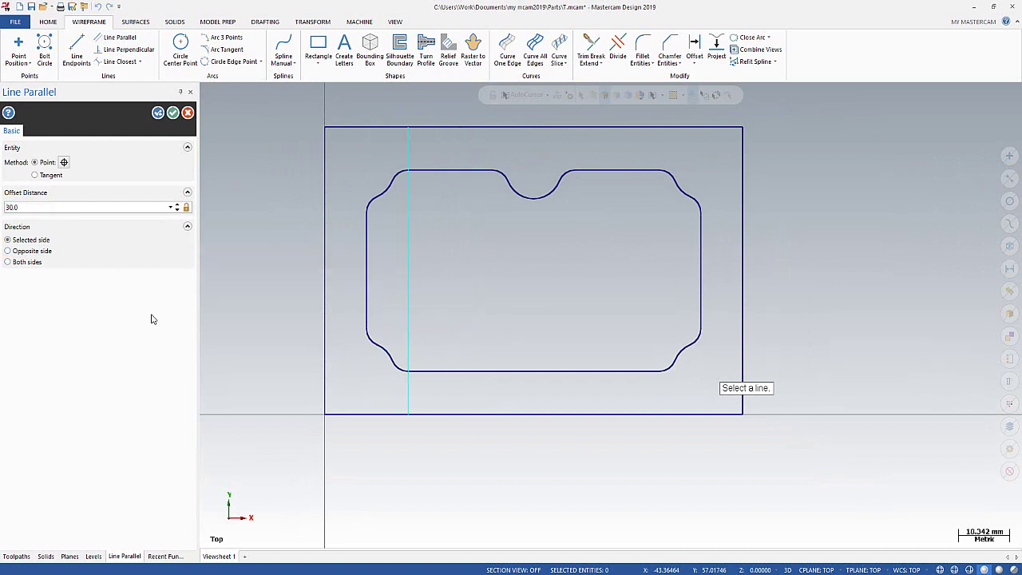
type("35")
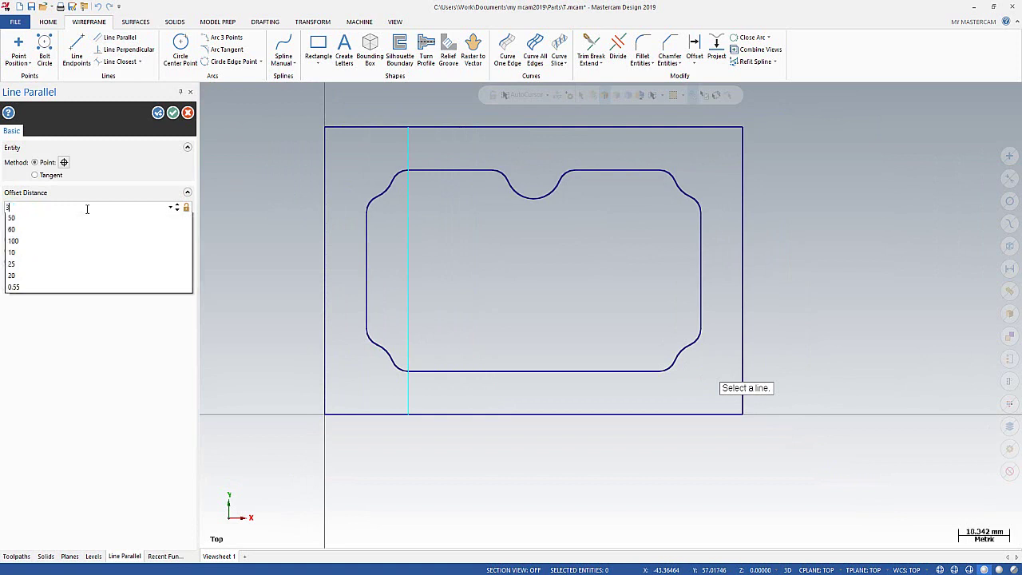
key("Tab")
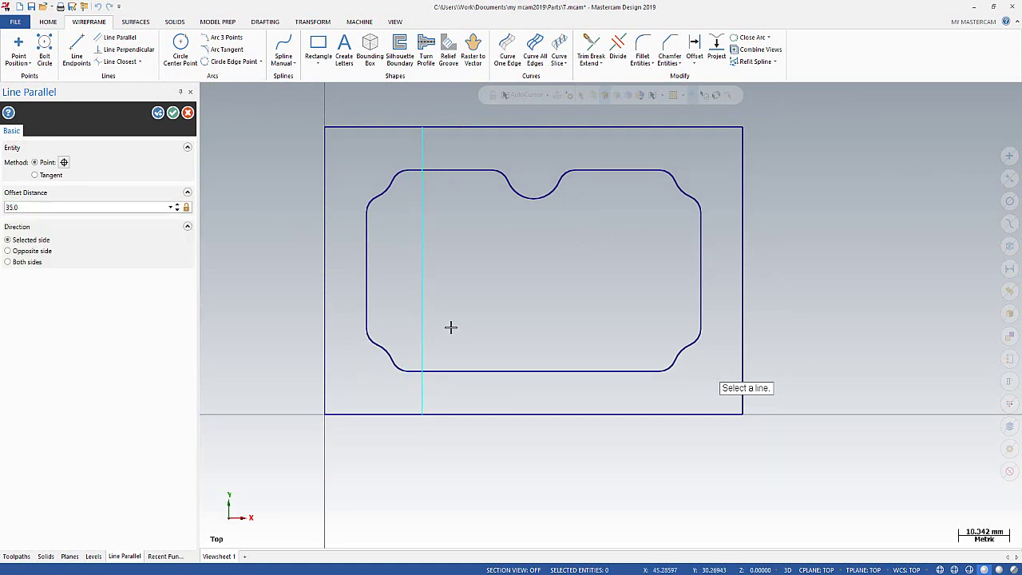
left_click(158, 112)
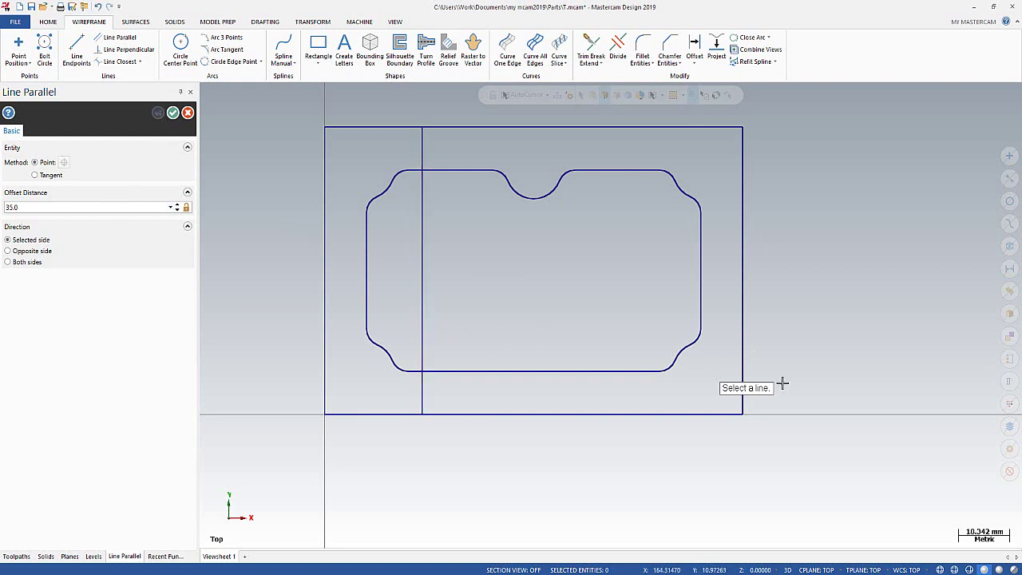
- Add a matching parallel line 35 in from the right edge
left_click(742, 333)
left_click(627, 335)
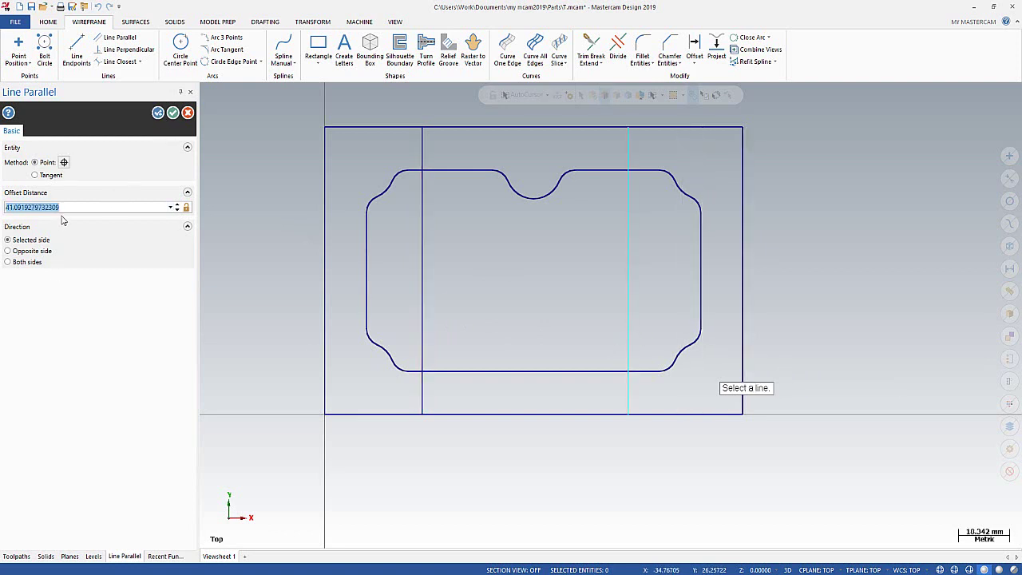
left_click(171, 207)
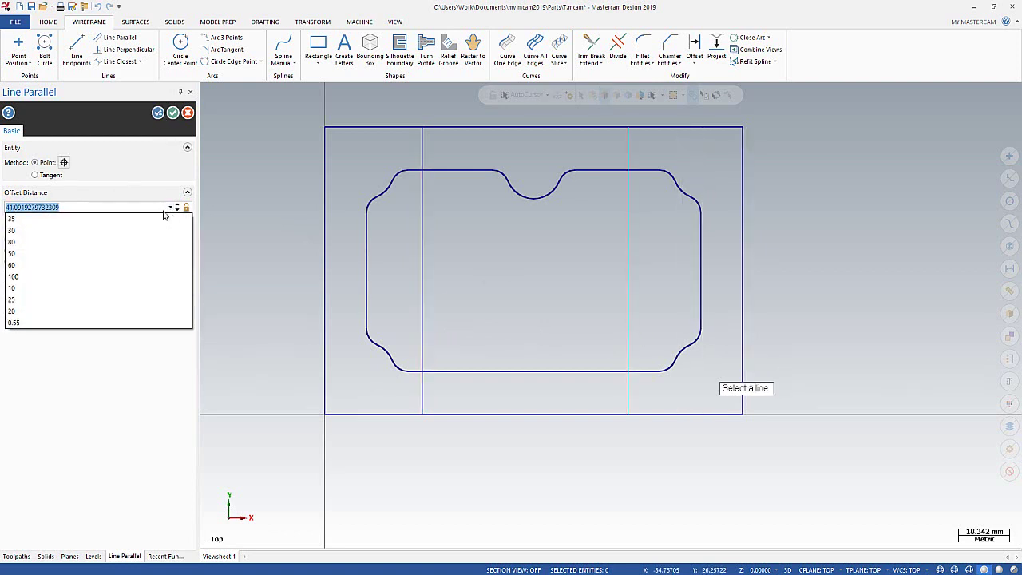
left_click(149, 222)
left_click(173, 114)
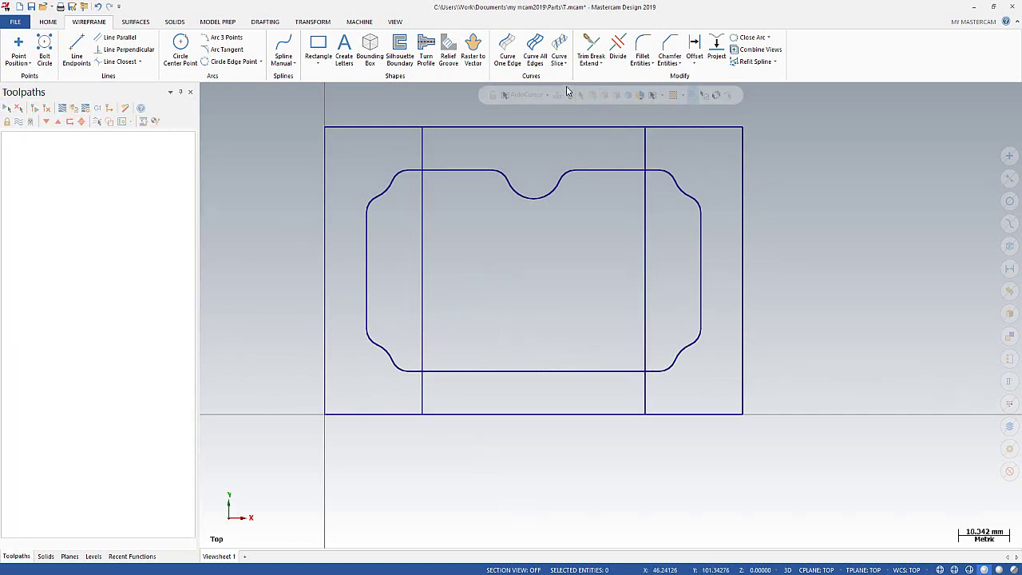
- Extrude the outer rectangle 50 downward into a solid block
left_click(616, 49)
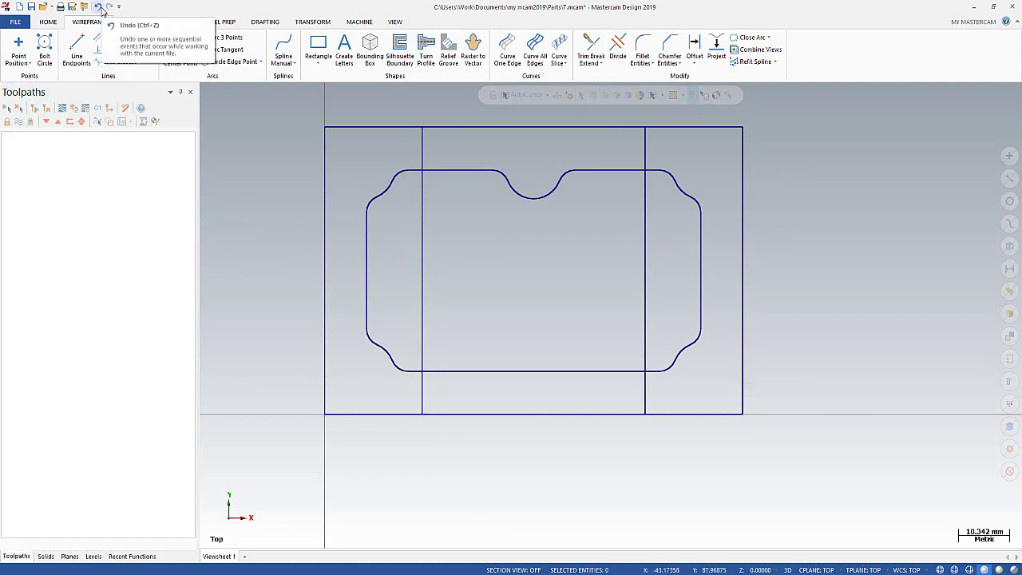
middle_click_drag(402, 360, 384, 281)
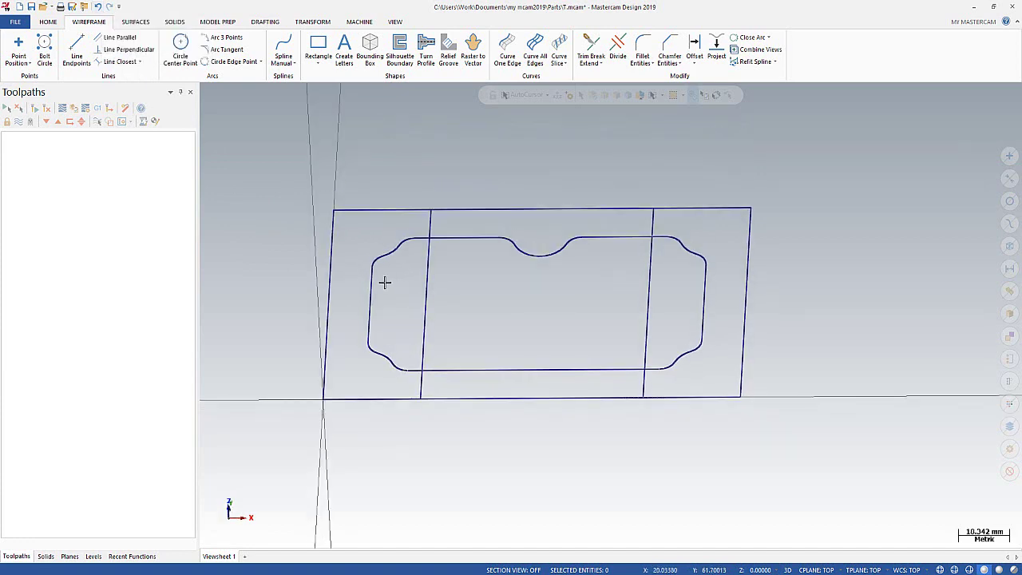
left_click(137, 22)
left_click(178, 23)
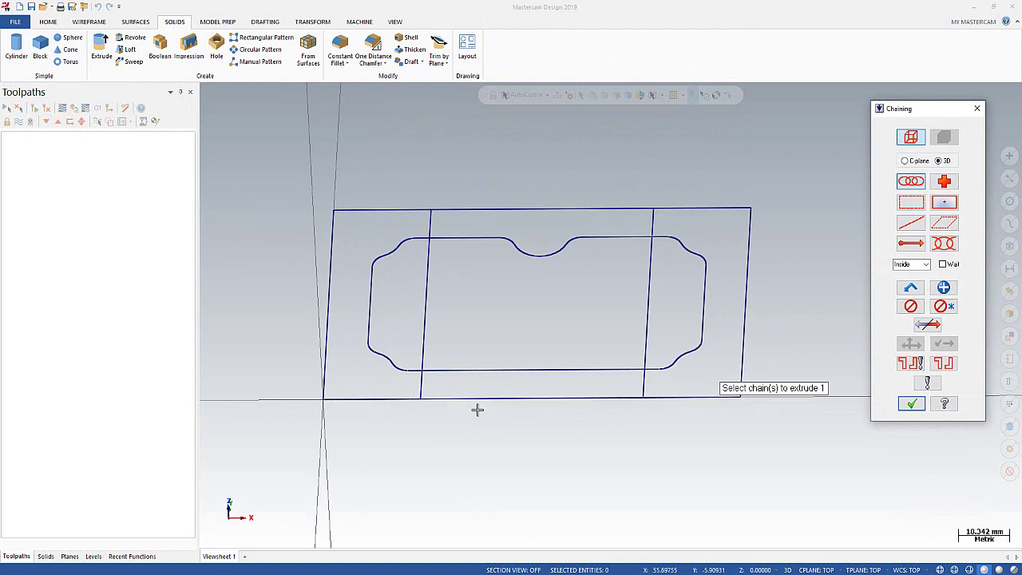
left_click(336, 401)
left_click(910, 403)
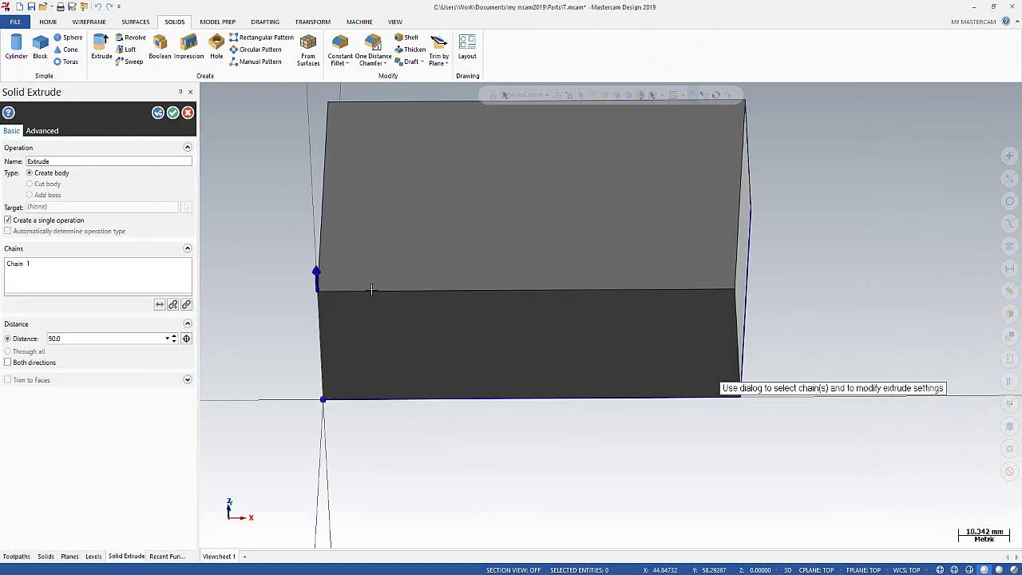
left_click(159, 304)
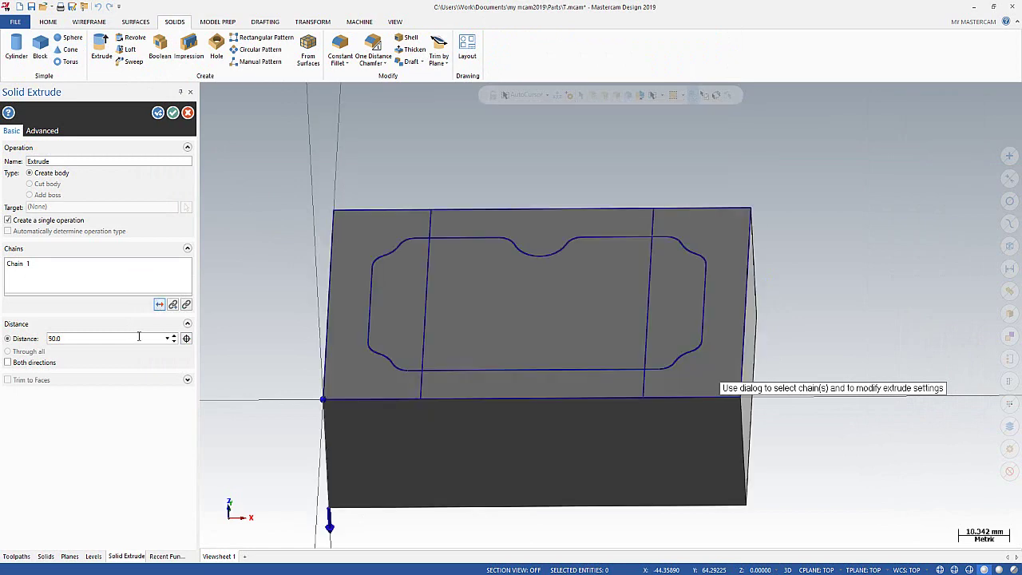
left_click(173, 113)
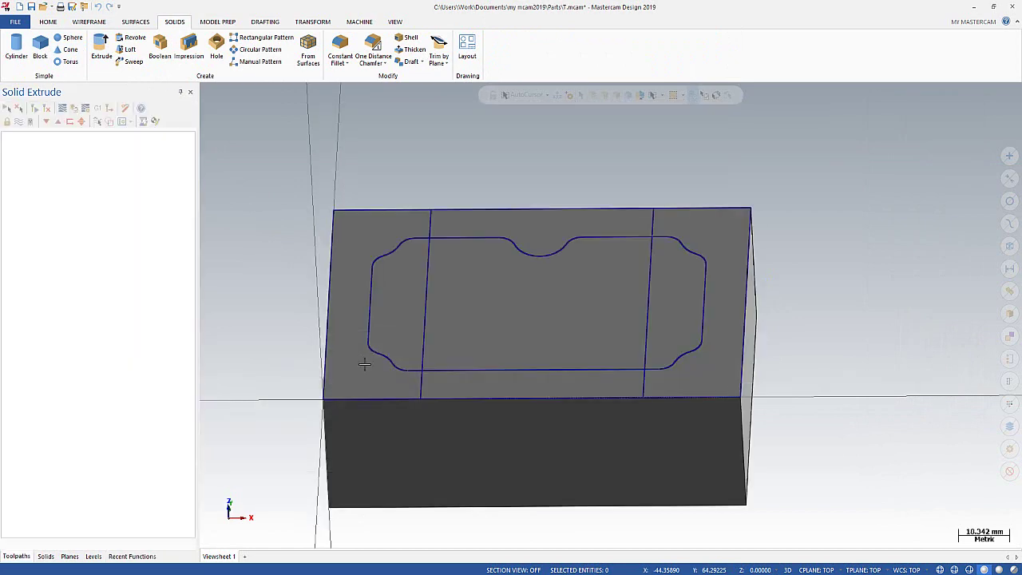
- Recolour the extruded solid block from yellow to light green, then turn the view back toward Top
left_click(86, 23)
left_click(49, 22)
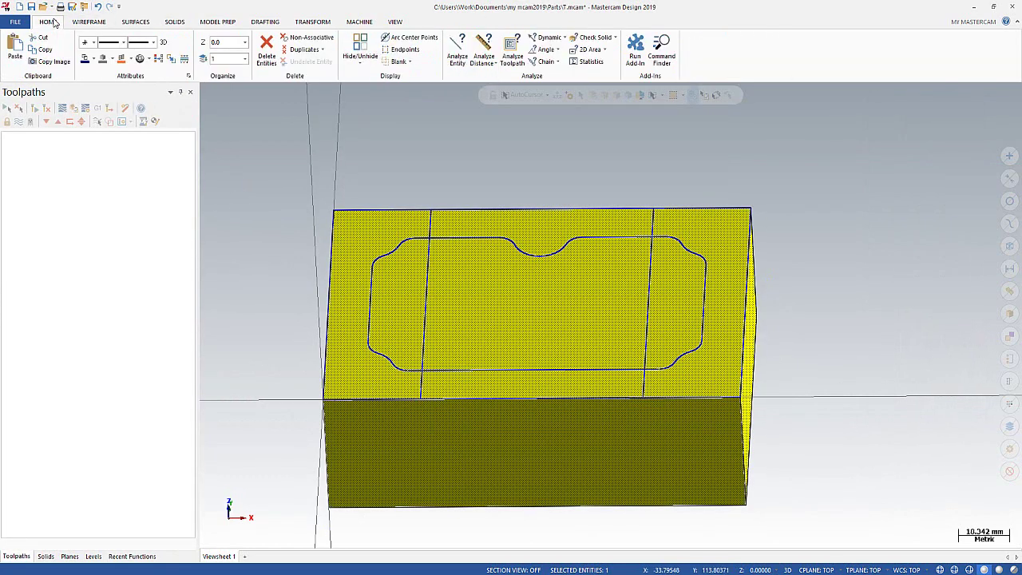
left_click(112, 58)
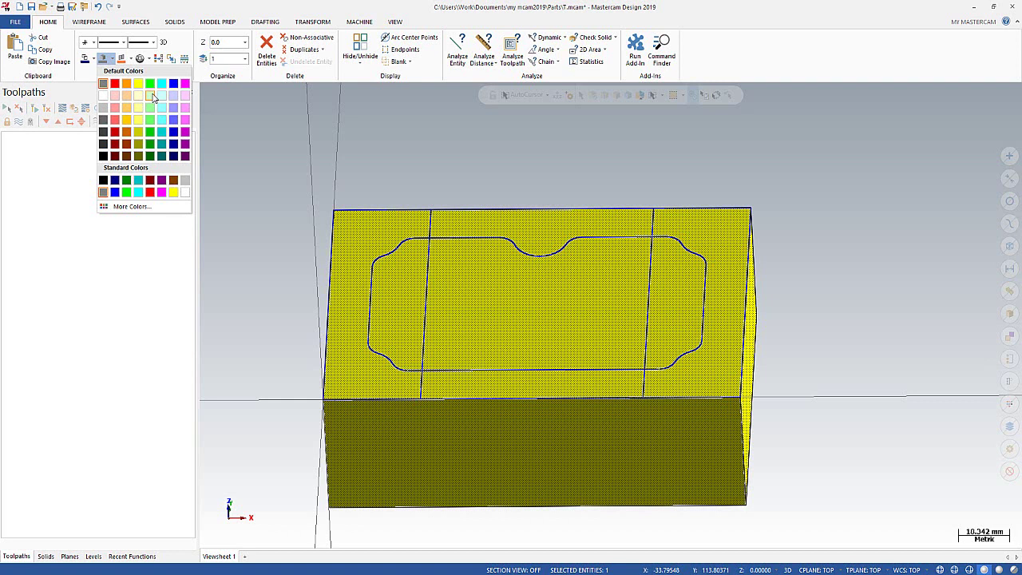
left_click(152, 96)
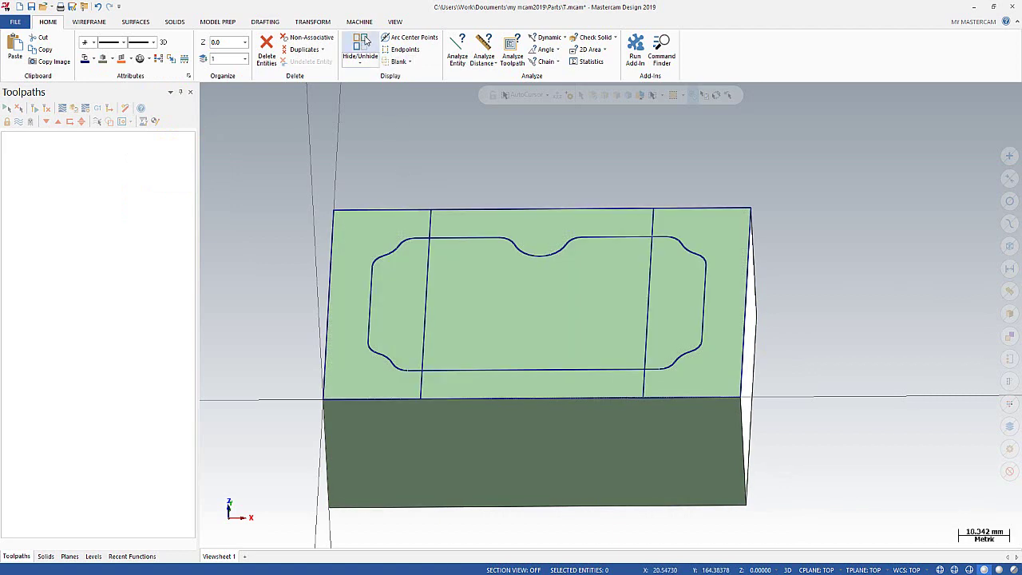
mouse_move(455, 143)
middle_mouse_down()
mouse_move(464, 231)
mouse_move(461, 193)
middle_mouse_up()
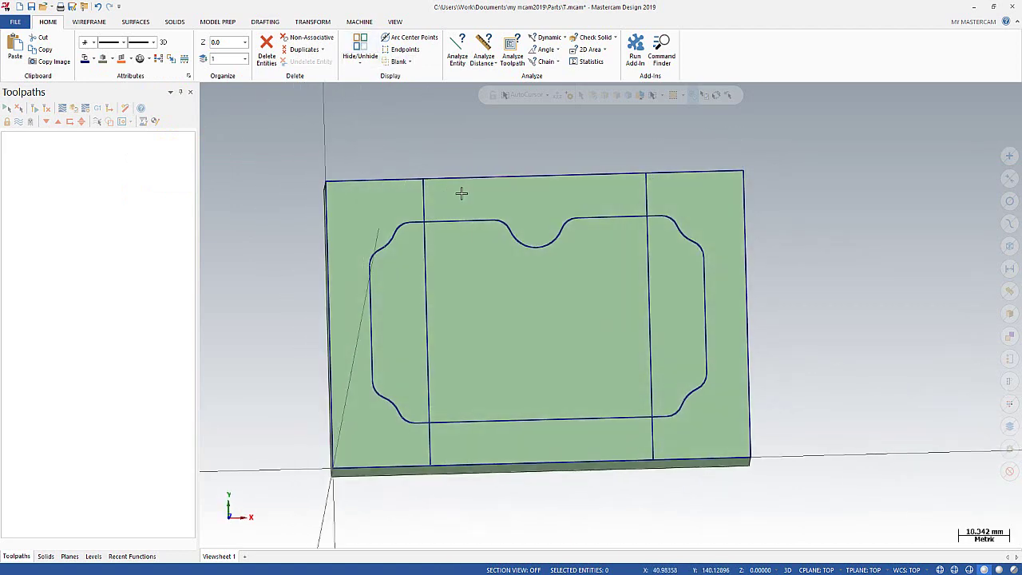
- Trim away the bottom curve, the inner vertical segments and the short lines above the pocket
left_click(102, 23)
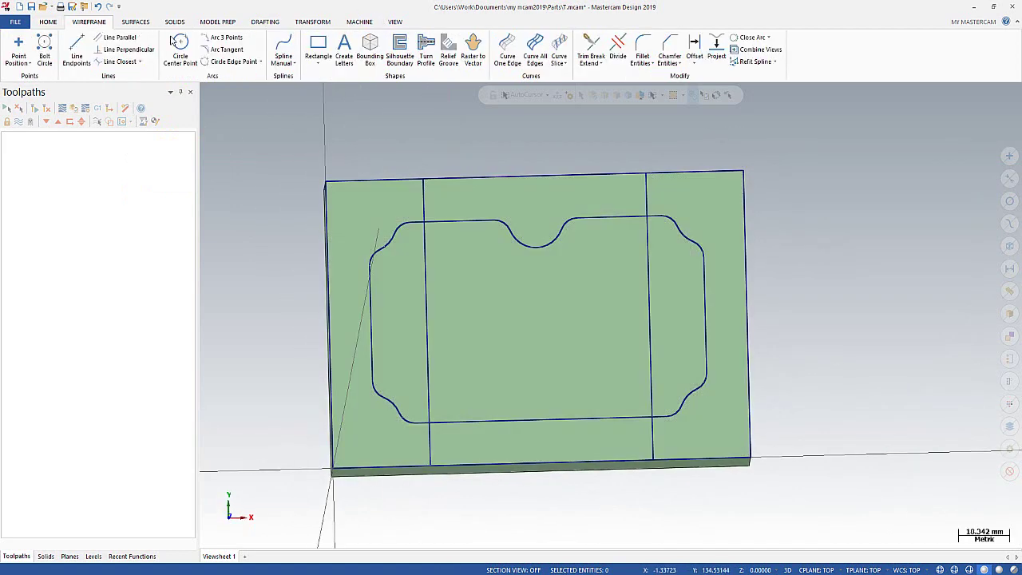
left_click(617, 50)
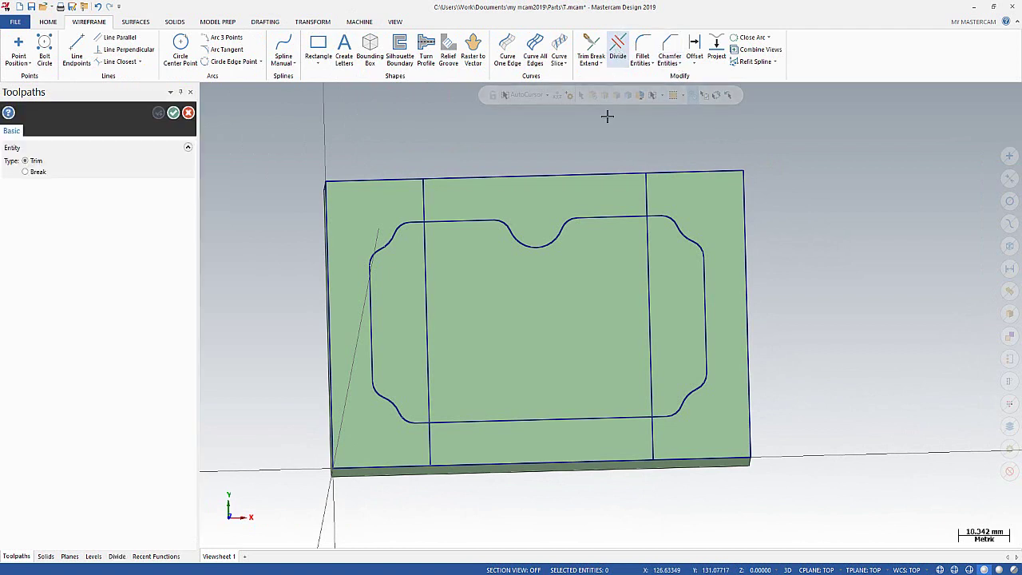
left_click(477, 421)
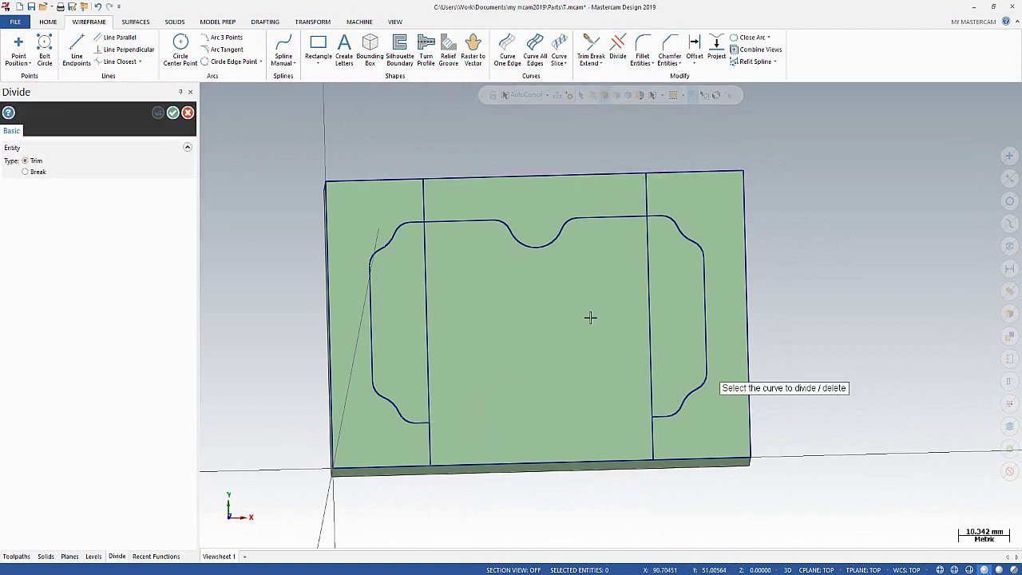
left_click_drag(613, 335, 666, 335)
left_click_drag(505, 335, 408, 342)
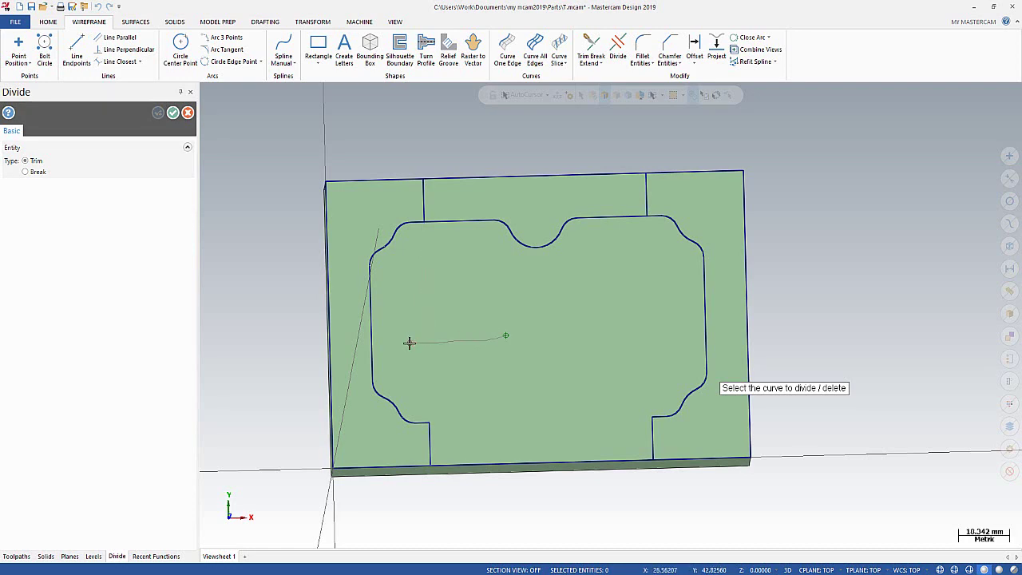
left_click_drag(680, 199, 651, 198)
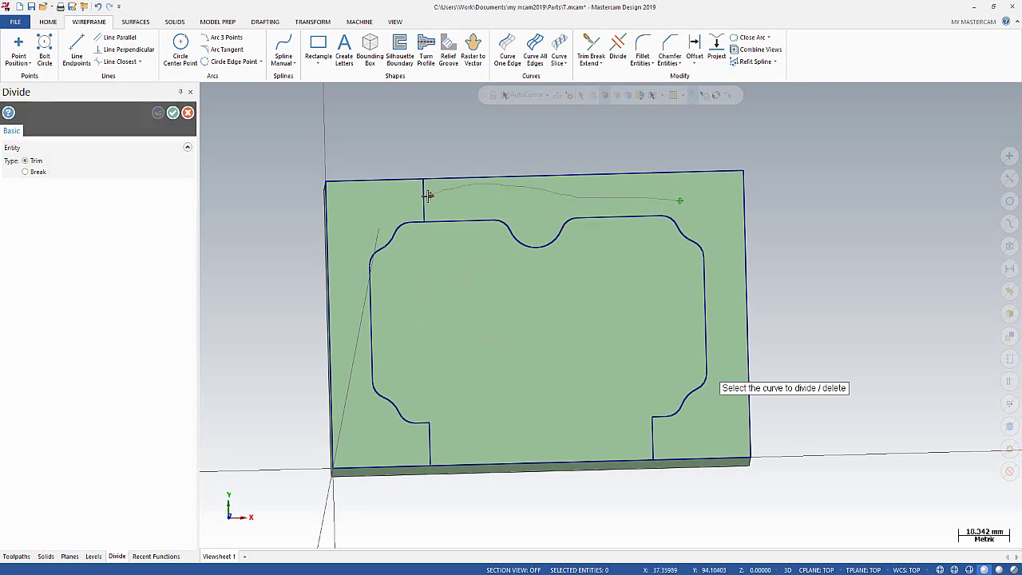
left_click_drag(428, 195, 415, 196)
left_click(172, 113)
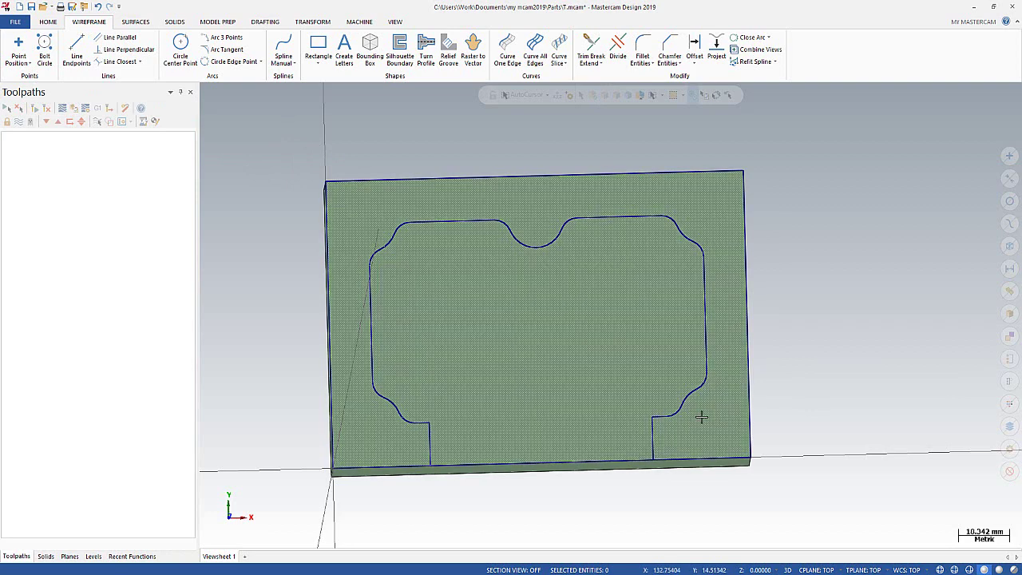
- Draw an 80 mm line along the bottom edge joining the left and right notch corners
left_click(77, 50)
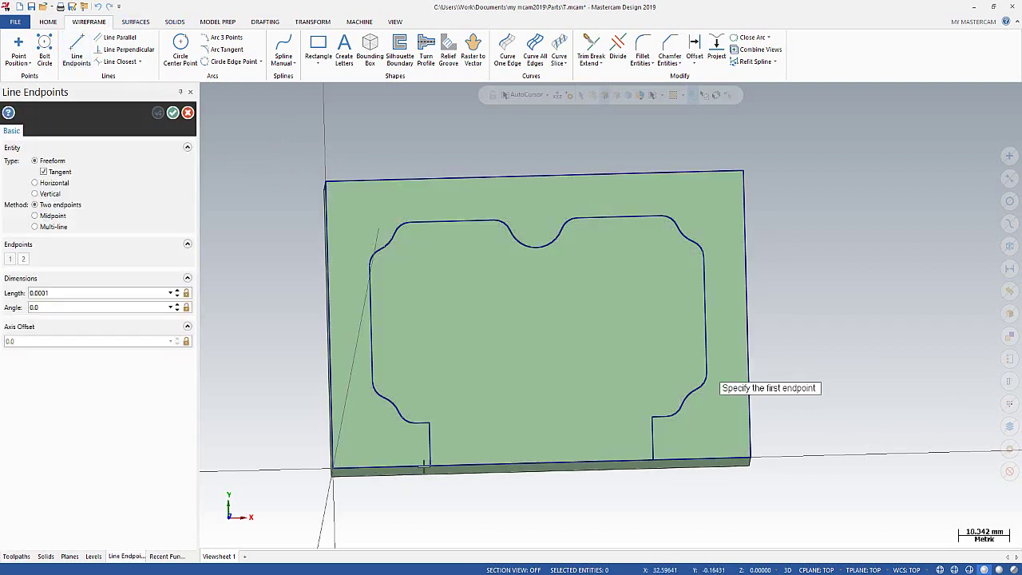
left_click(431, 467)
left_click(652, 462)
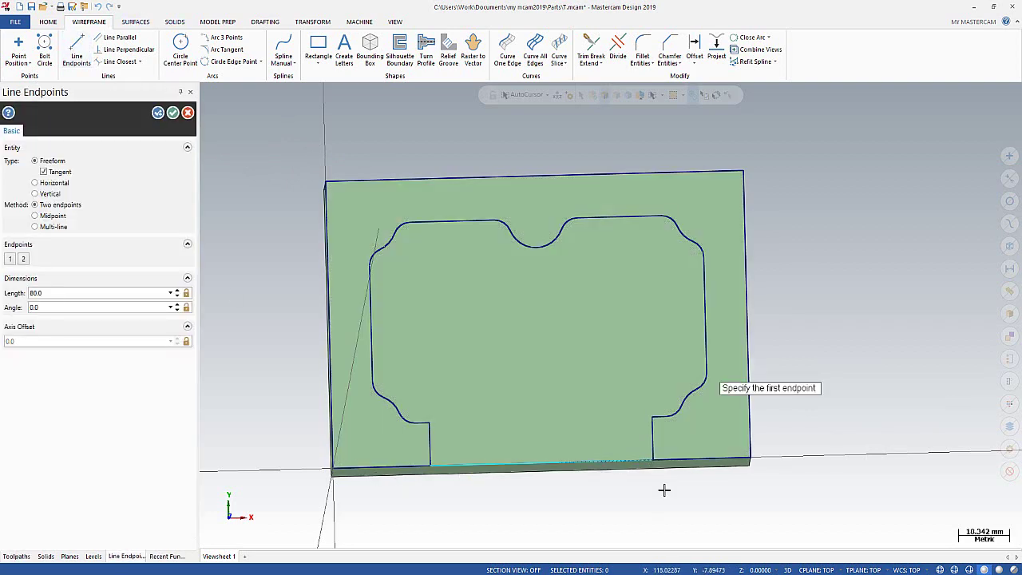
left_click(174, 113)
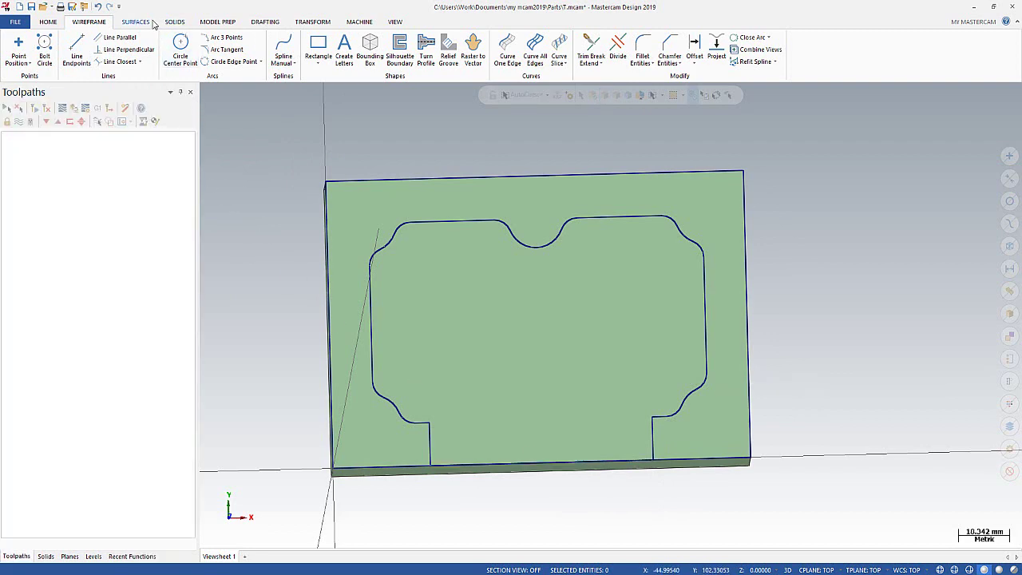
left_click(174, 23)
- Chain the inner pocket outline for a solid extrusion
left_click(101, 48)
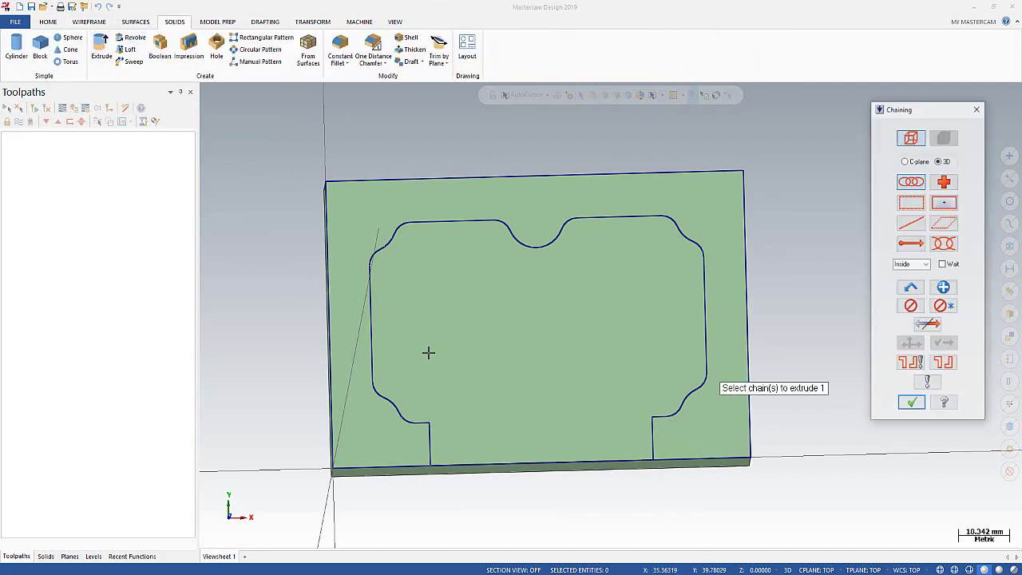
scroll(426, 352, "up", 2)
scroll(492, 360, "down", 1)
mouse_move(562, 335)
middle_mouse_down()
mouse_move(519, 308)
mouse_move(524, 336)
mouse_move(556, 306)
middle_mouse_up()
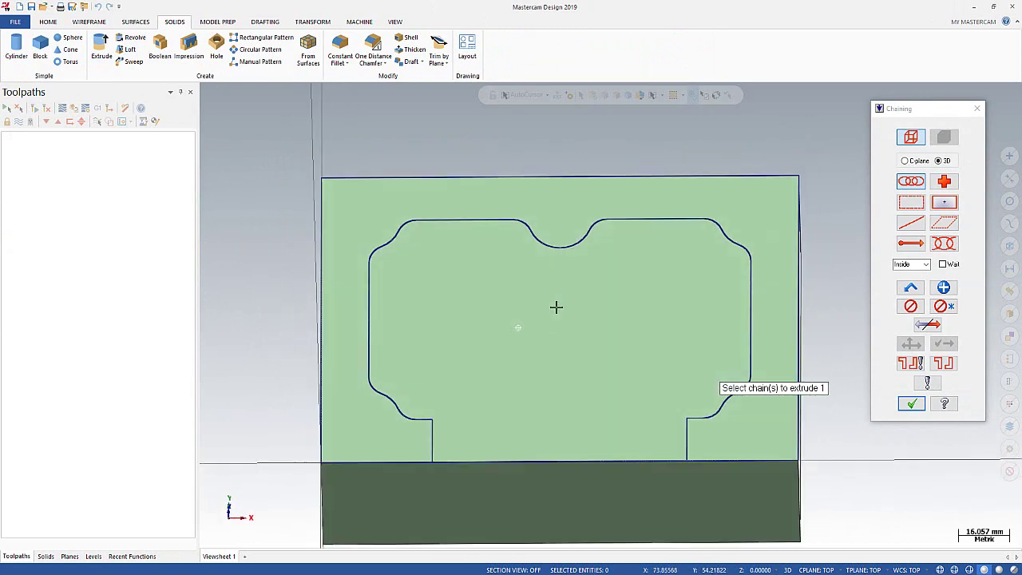
left_click(462, 461)
left_click(911, 405)
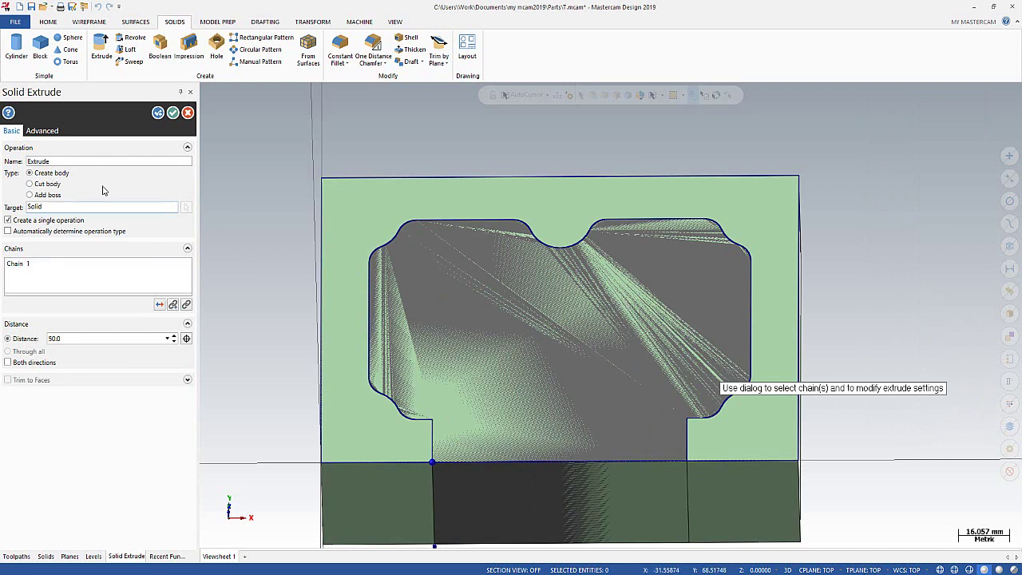
- Set the extrusion to Cut body with a 30 mm distance and accept it
left_click(30, 184)
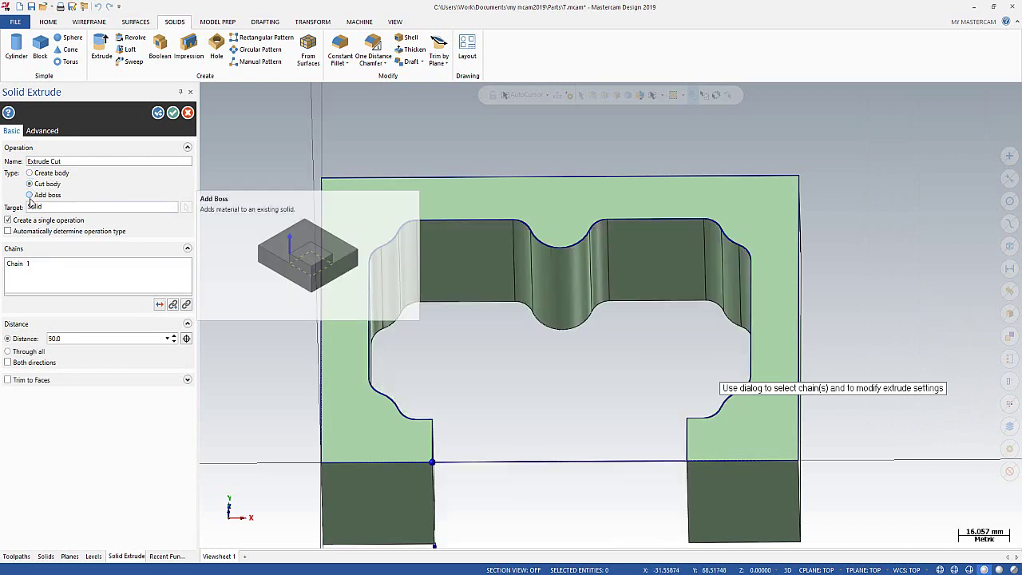
left_click(29, 195)
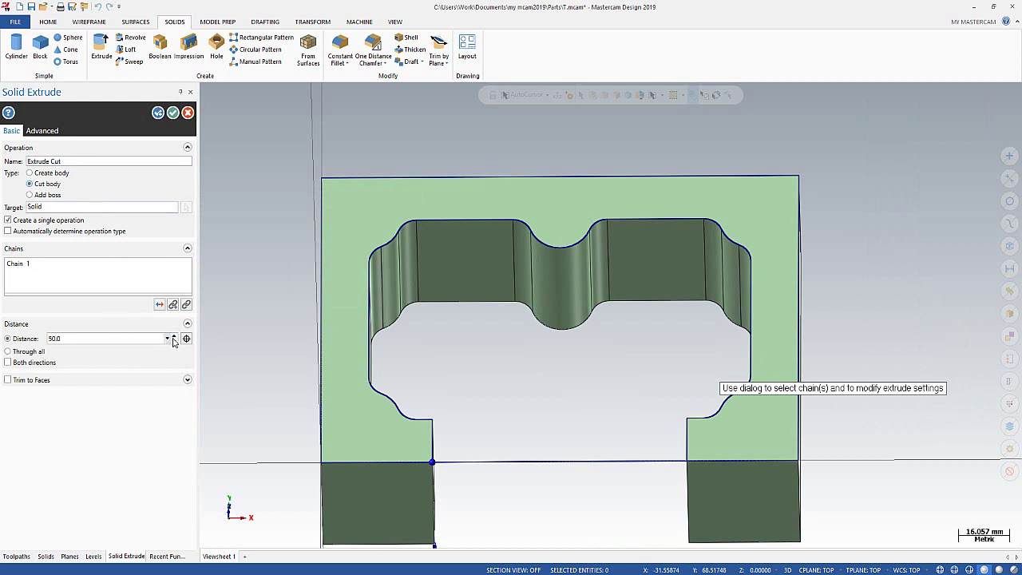
left_click(127, 337)
type("0")
key("Tab")
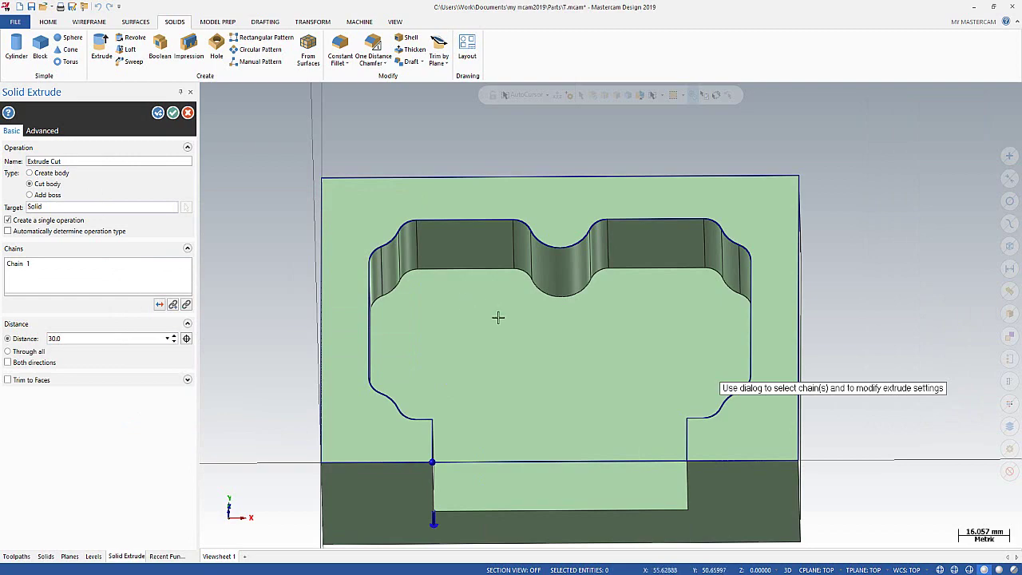
mouse_move(497, 316)
middle_mouse_down()
mouse_move(414, 310)
mouse_move(436, 327)
mouse_move(483, 306)
mouse_move(499, 271)
mouse_move(537, 279)
mouse_move(483, 280)
middle_mouse_up()
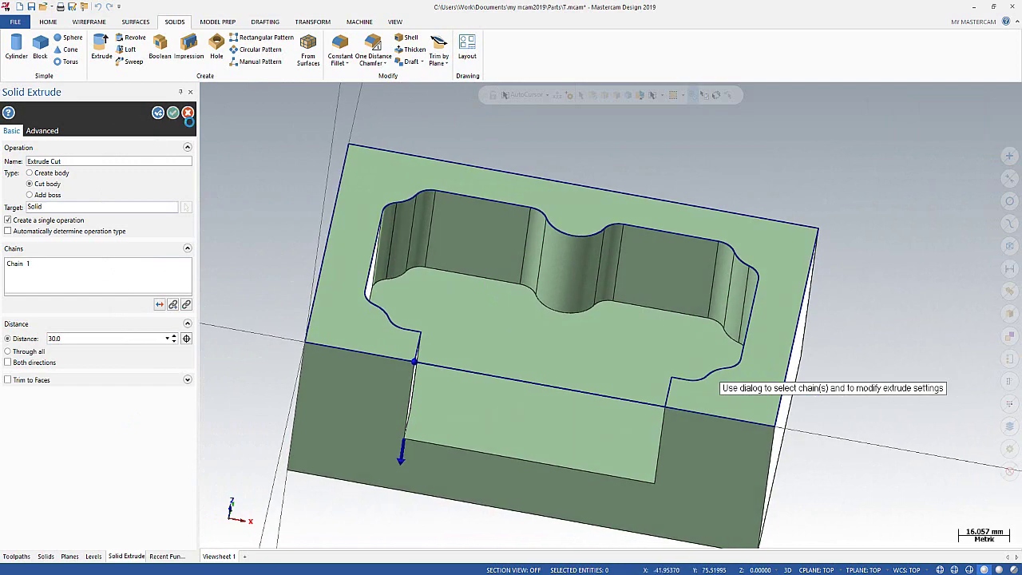
left_click(173, 112)
mouse_move(559, 239)
middle_mouse_down()
mouse_move(616, 120)
mouse_move(631, 193)
mouse_move(611, 210)
mouse_move(562, 167)
mouse_move(565, 278)
middle_mouse_up()
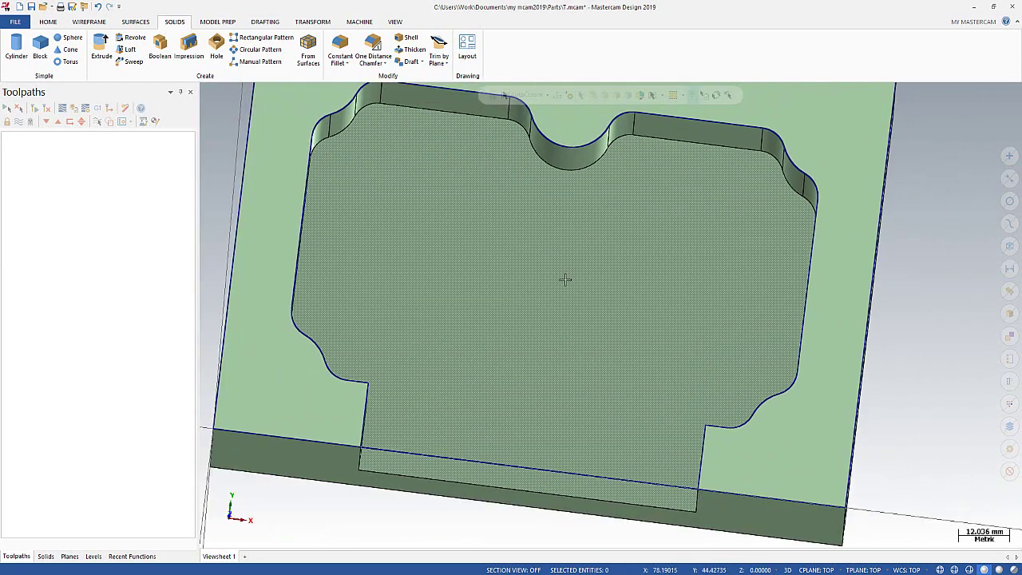
scroll(564, 279, "down", 3)
mouse_move(636, 285)
middle_mouse_down()
mouse_move(602, 253)
mouse_move(645, 294)
mouse_move(631, 263)
middle_mouse_up()
- Switch to the Top view of the part
left_click(391, 23)
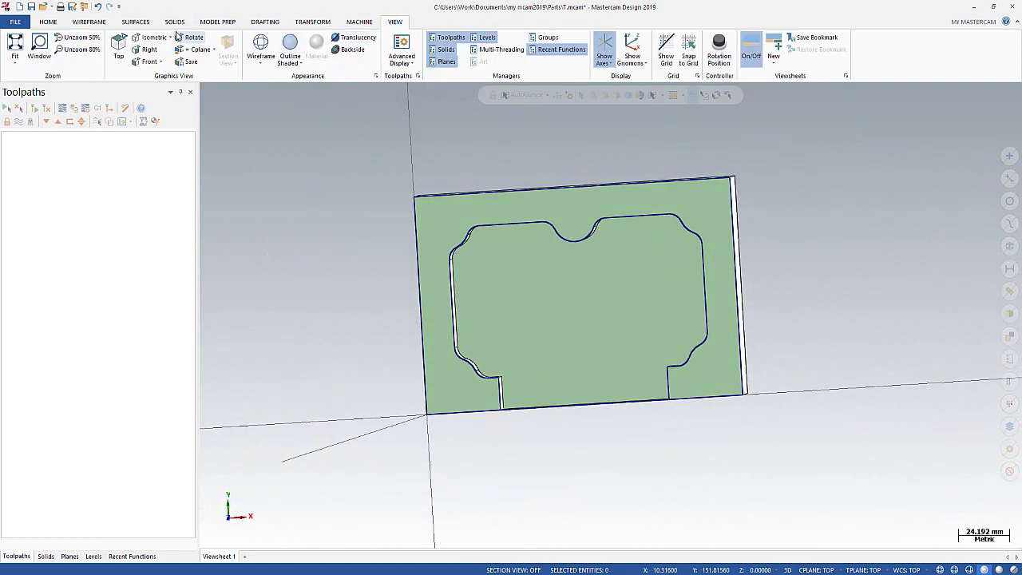
left_click(118, 50)
scroll(483, 375, "down", 2)
scroll(407, 155, "up", 1)
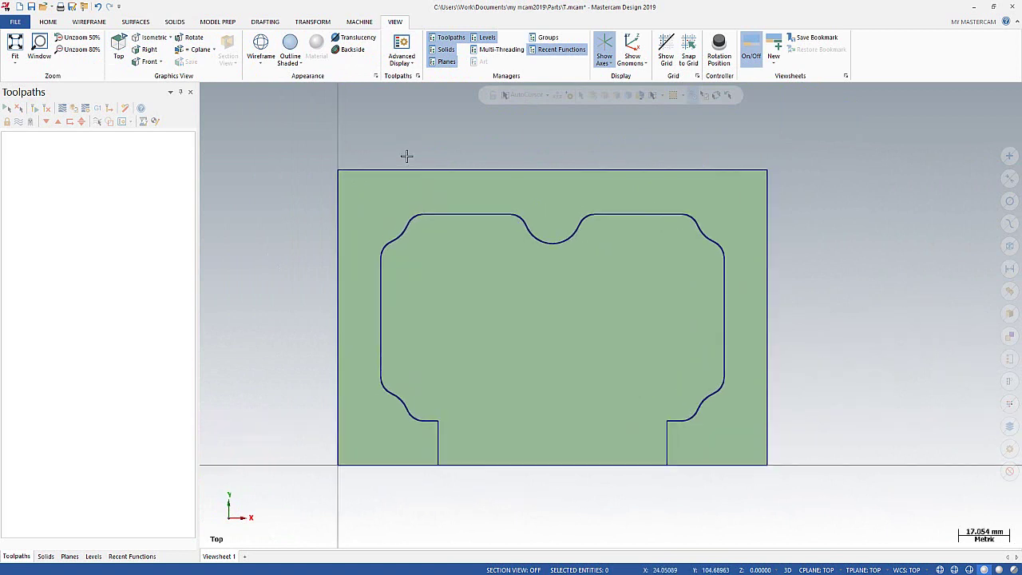
- Place five 20 mm circles at the pocket's four corners and top-middle notch
left_click(88, 21)
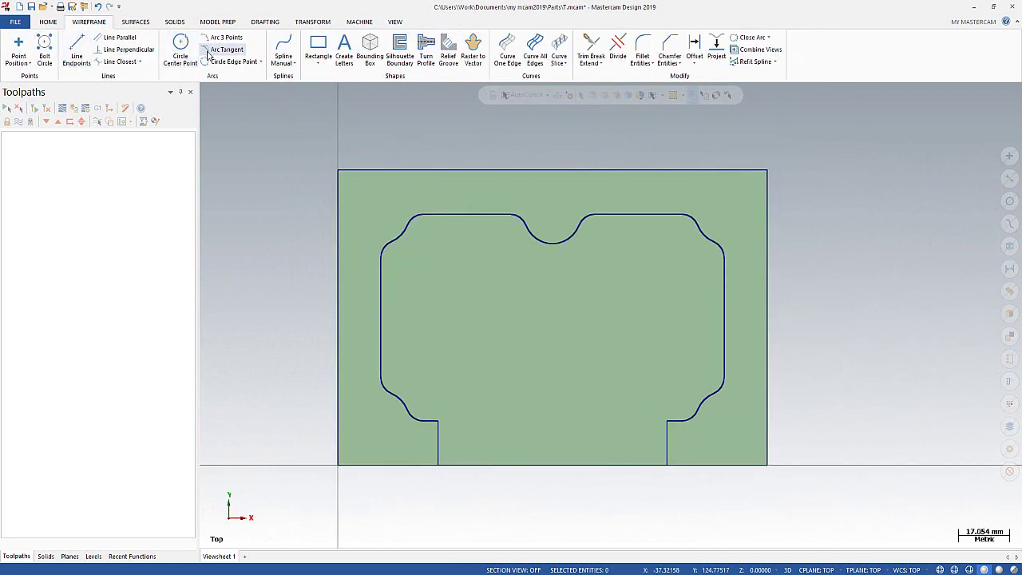
left_click(182, 51)
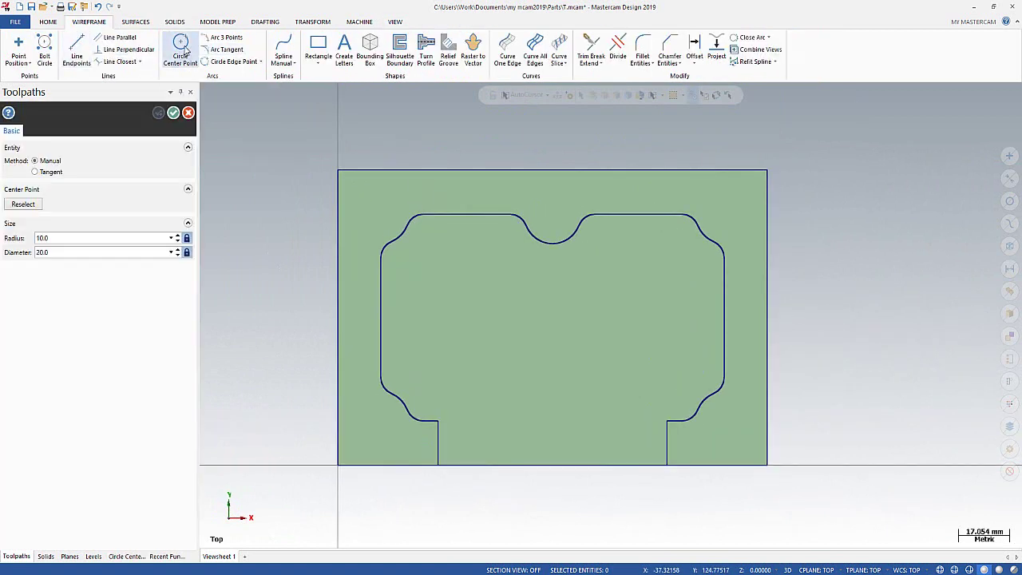
left_click(397, 242)
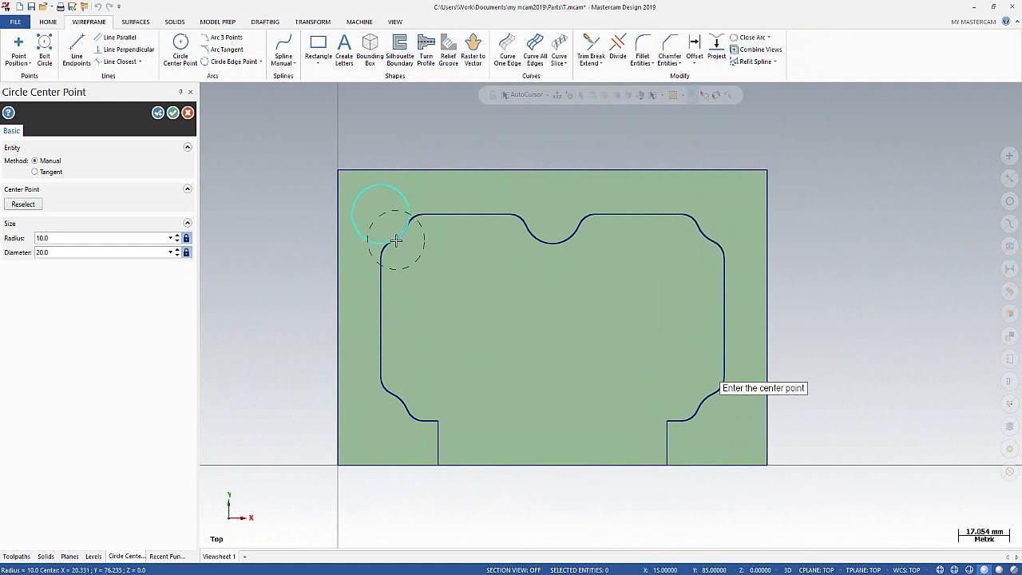
left_click(413, 413)
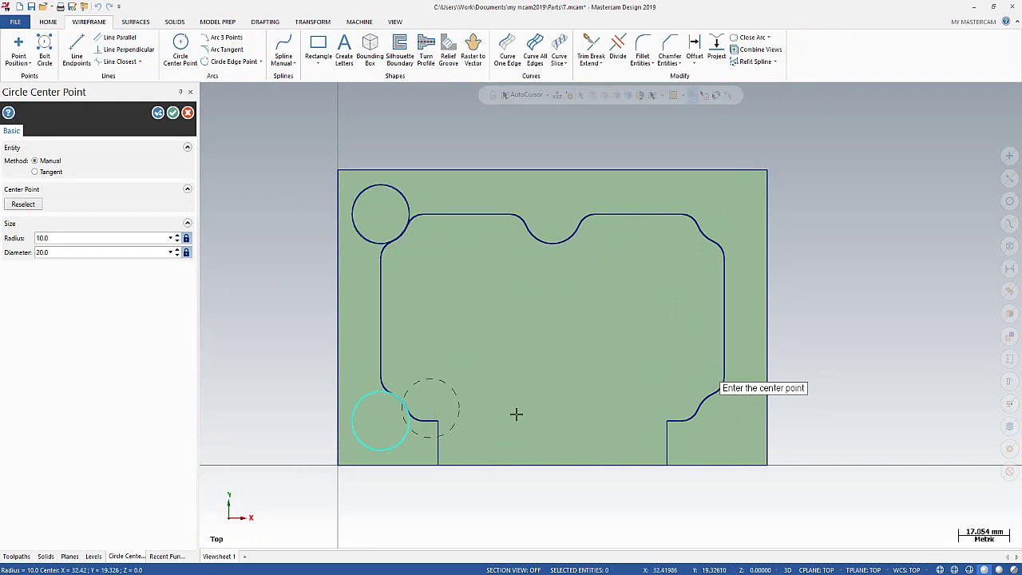
left_click(705, 407)
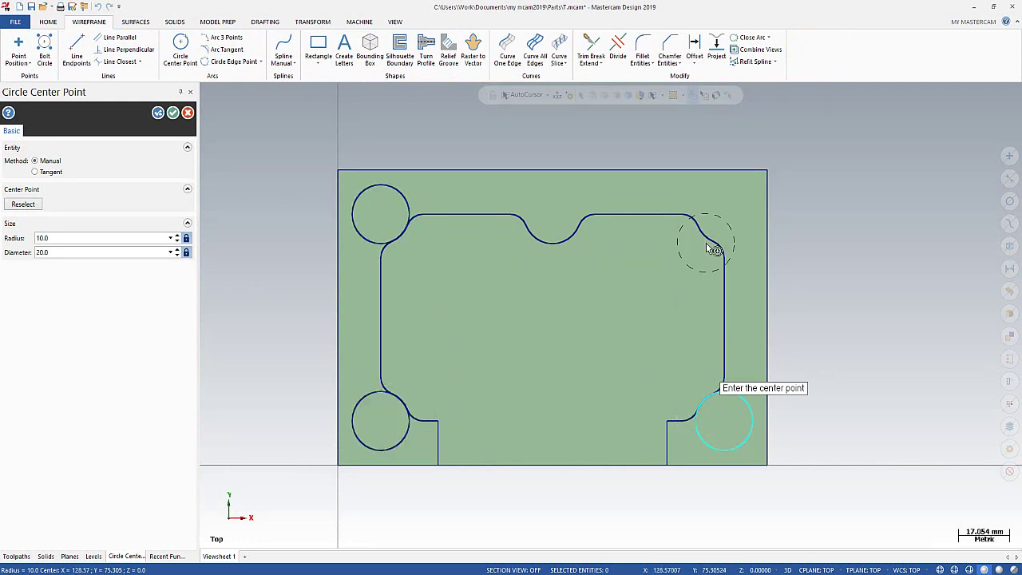
left_click(713, 248)
left_click(576, 234)
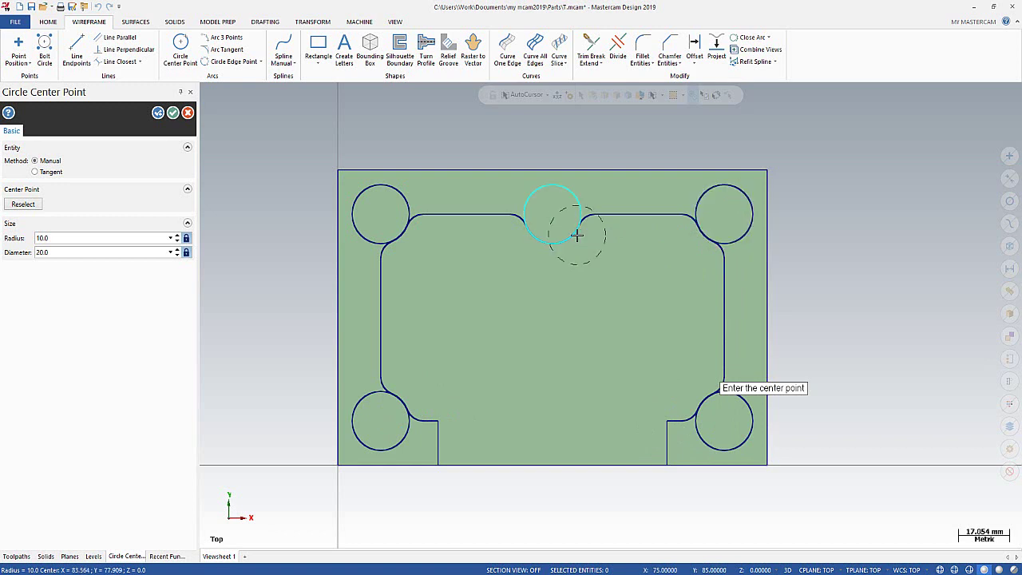
left_click(173, 112)
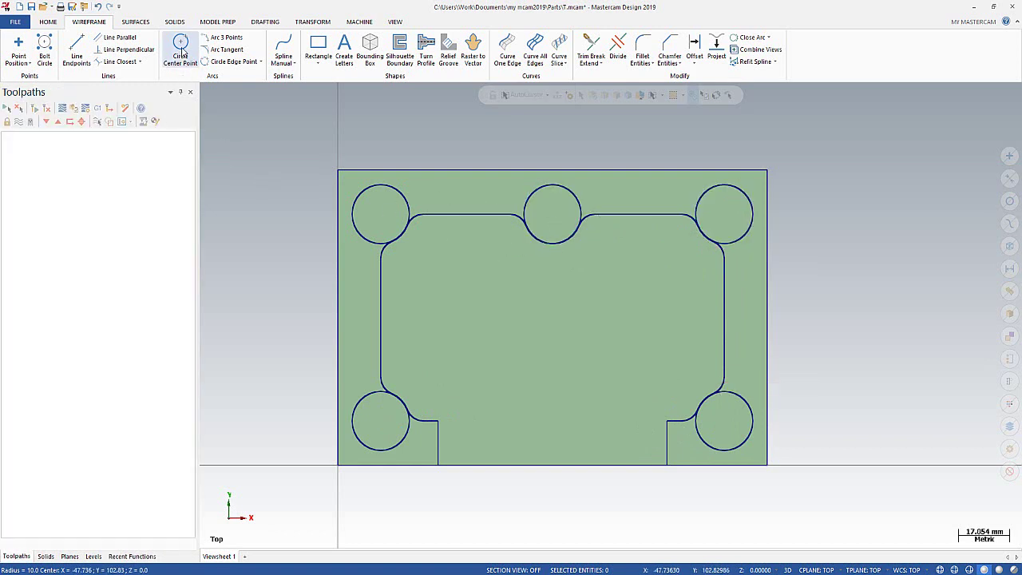
- Add five concentric 12 mm circles inside the large circles
left_click(181, 50)
left_click(381, 214)
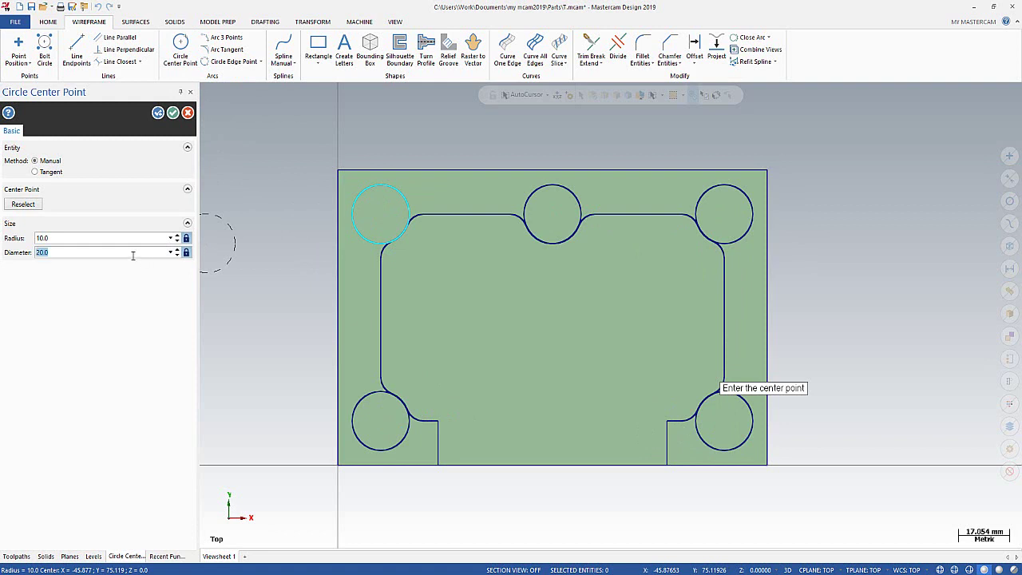
type("12")
key("Return")
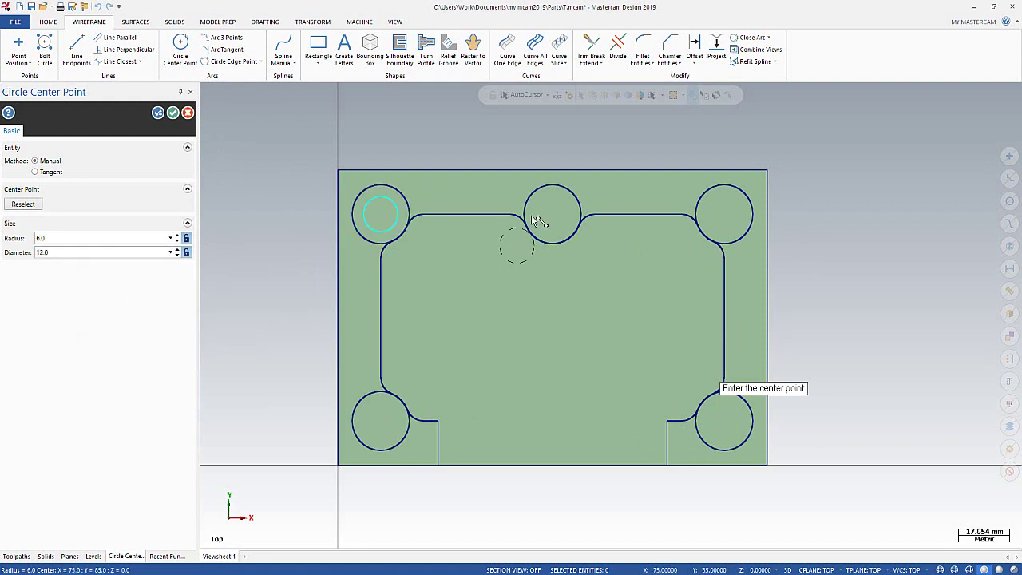
left_click(552, 214)
left_click(724, 214)
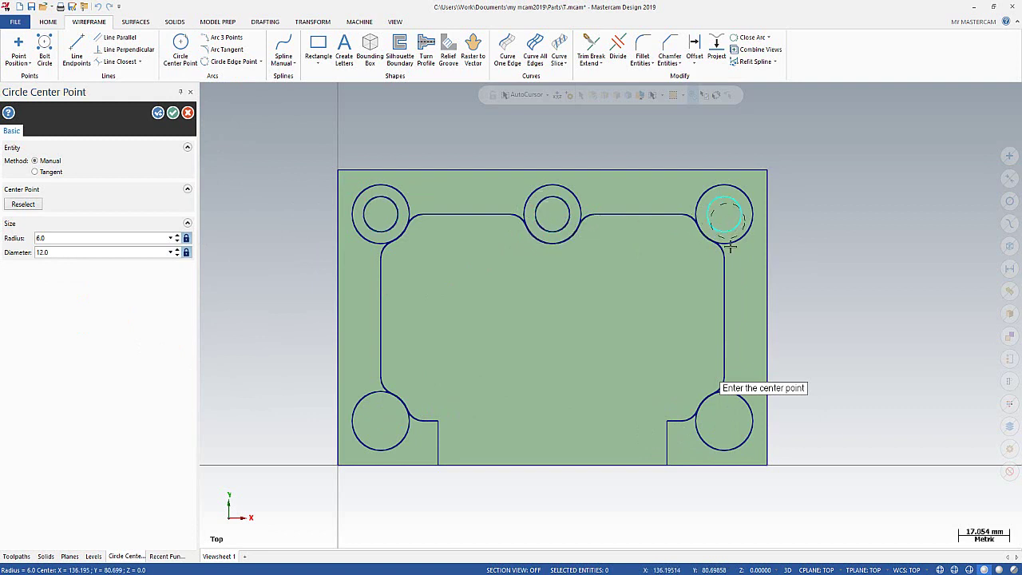
left_click(725, 420)
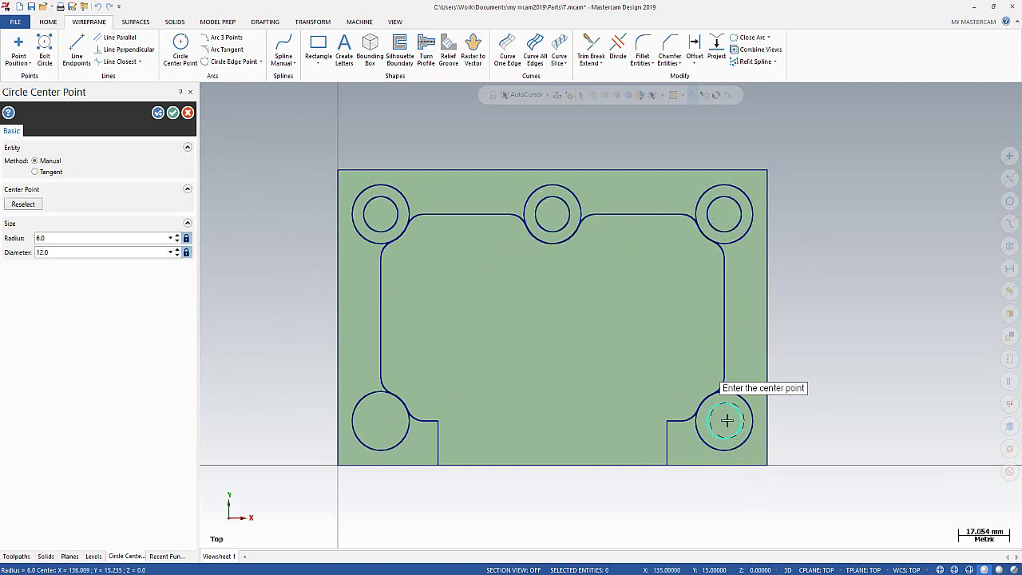
left_click(379, 421)
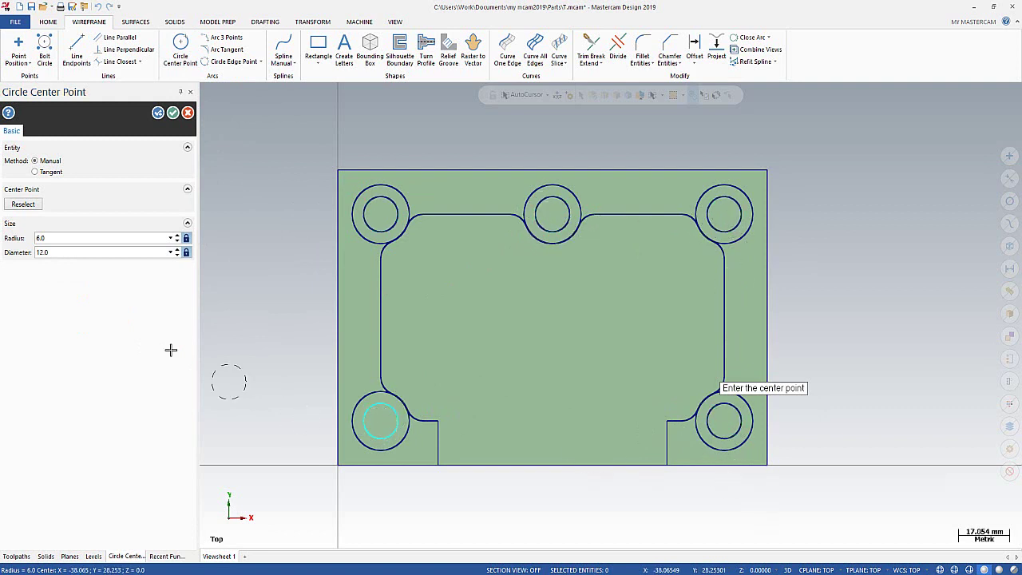
left_click(172, 113)
- Delete the five larger 20 mm circles
left_click(406, 194)
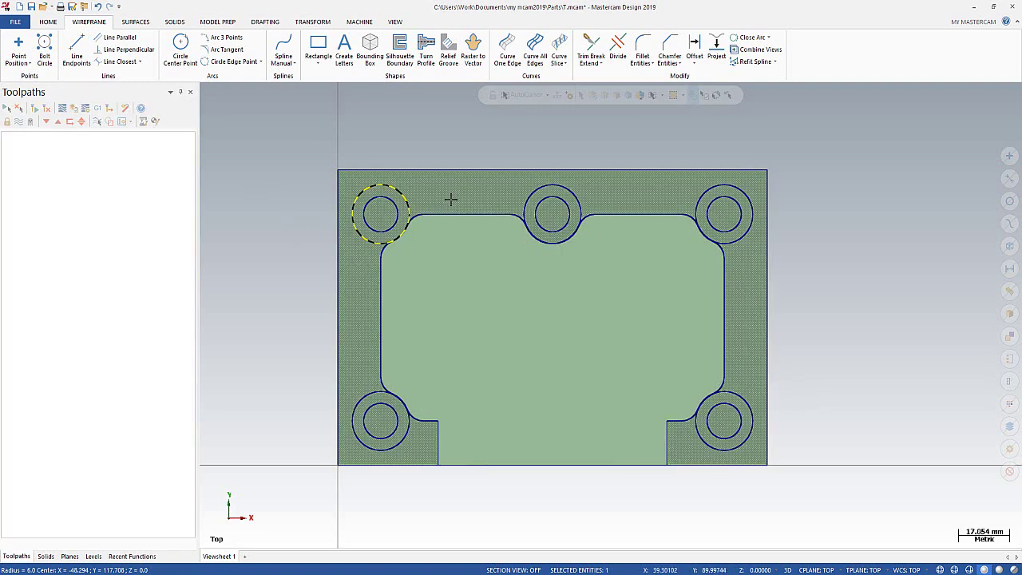
left_click(525, 200)
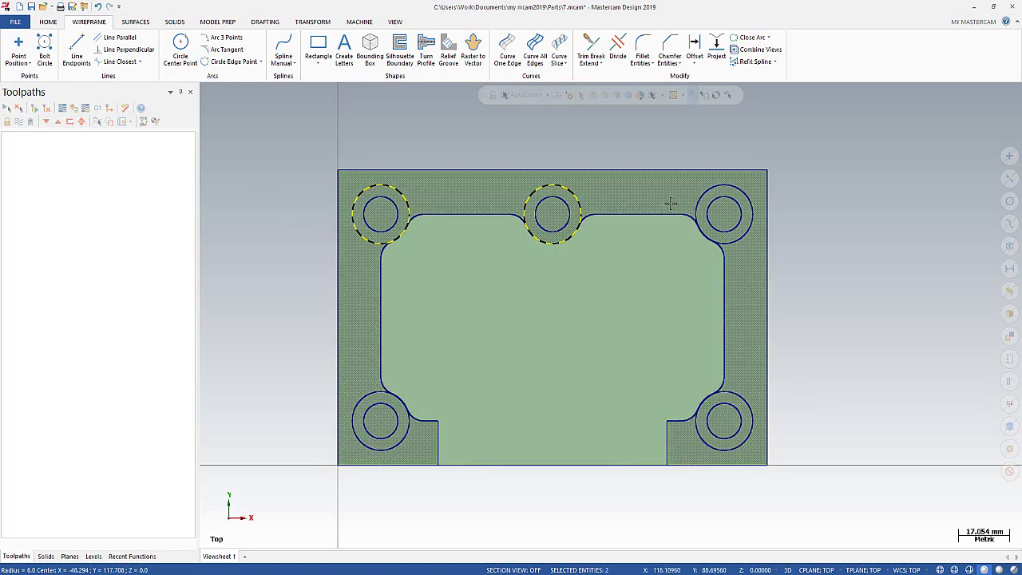
left_click(694, 197)
left_click(707, 397)
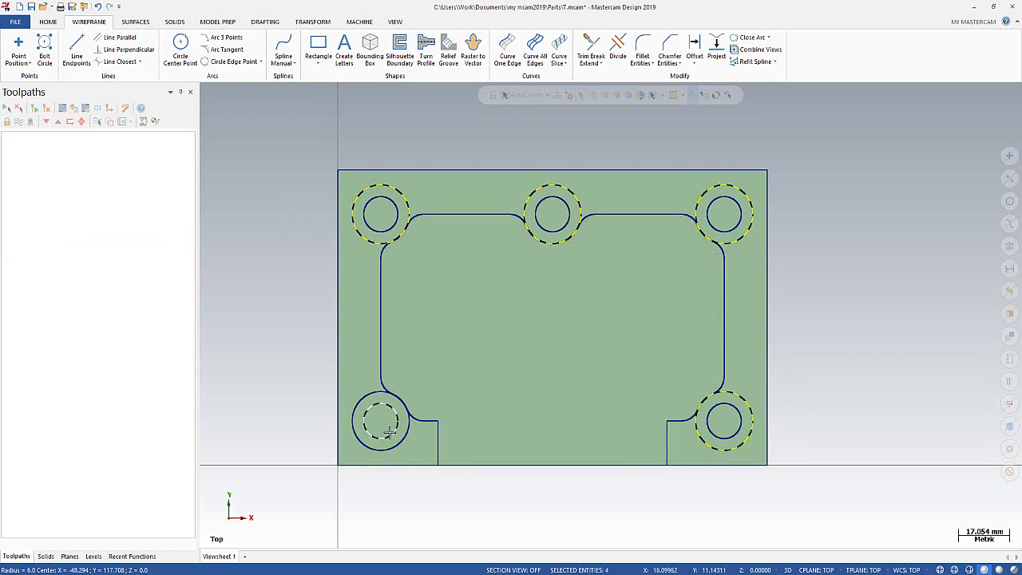
left_click(404, 438)
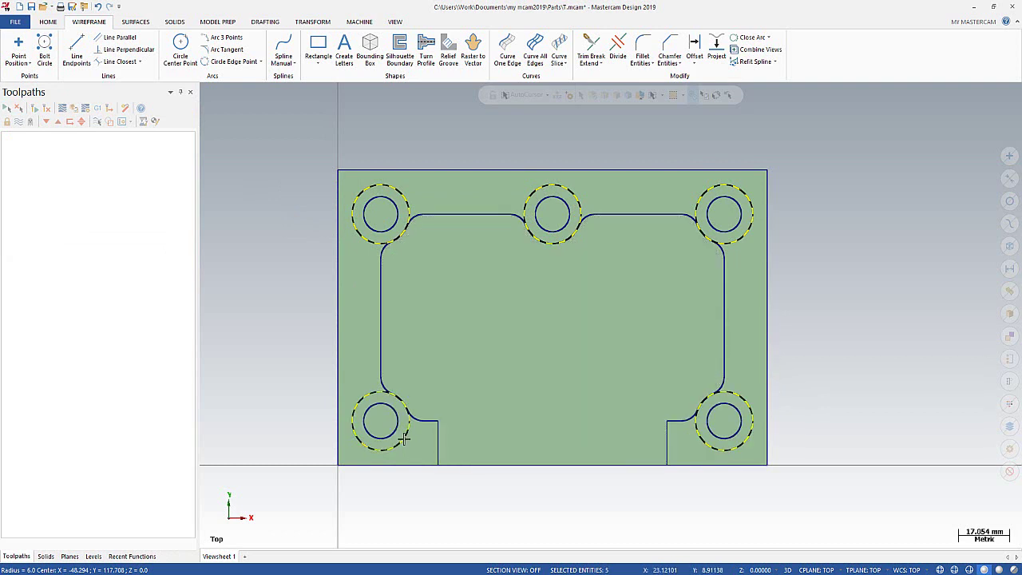
key("Return")
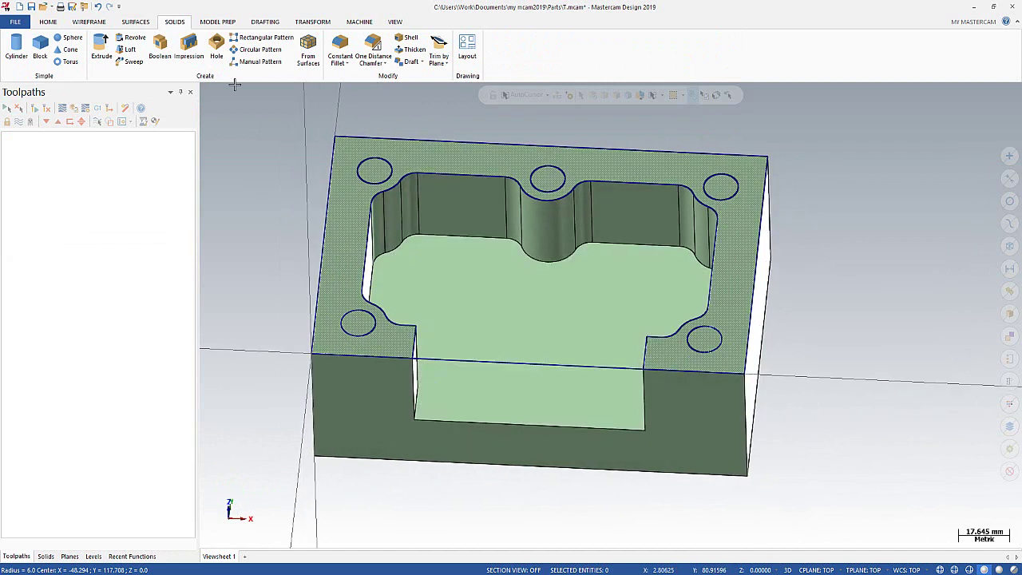
- Chain the 12 mm hole circles as profiles for a new extrude cut
left_click(101, 48)
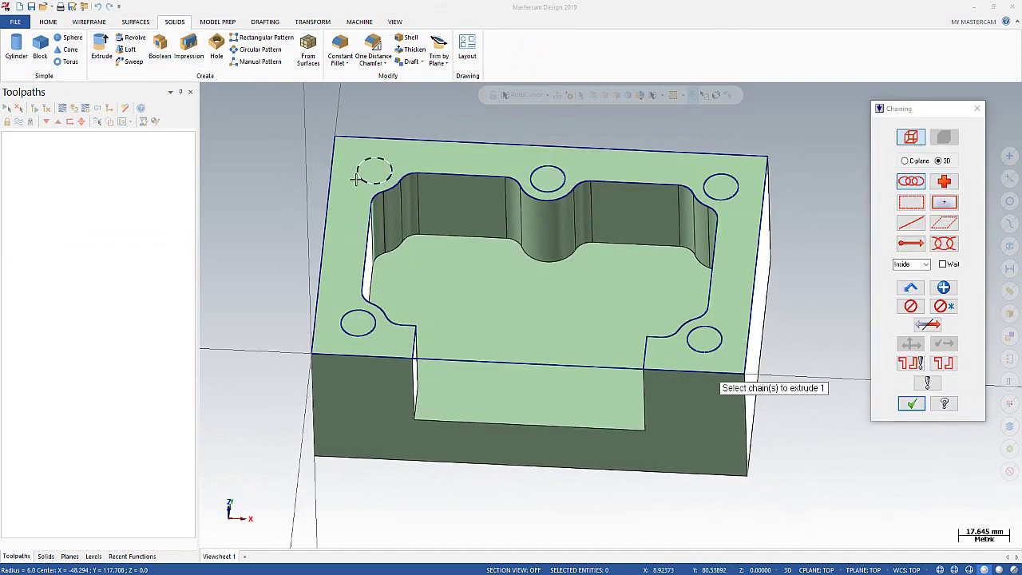
left_click(357, 174)
left_click(368, 335)
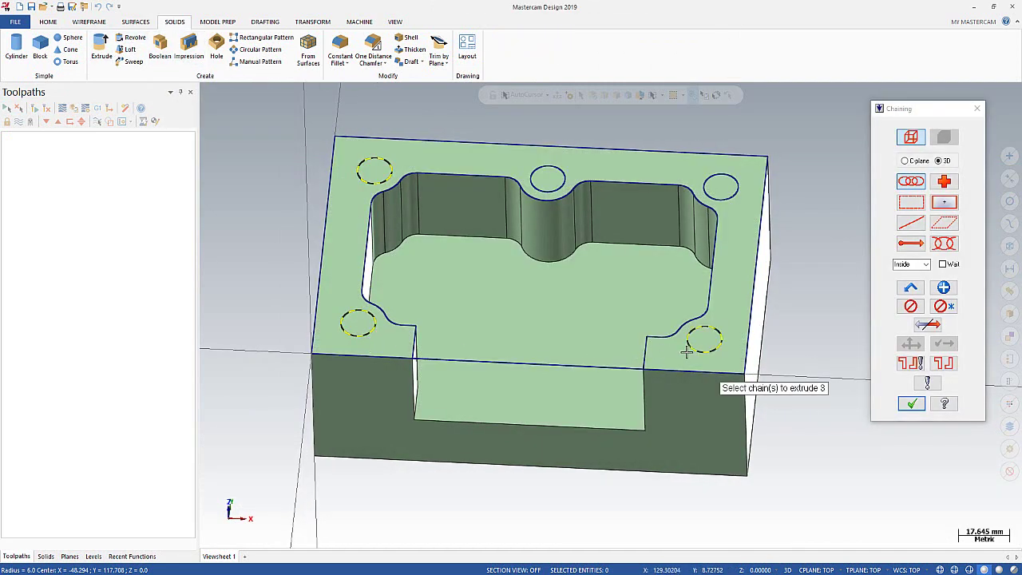
left_click(728, 207)
left_click(556, 163)
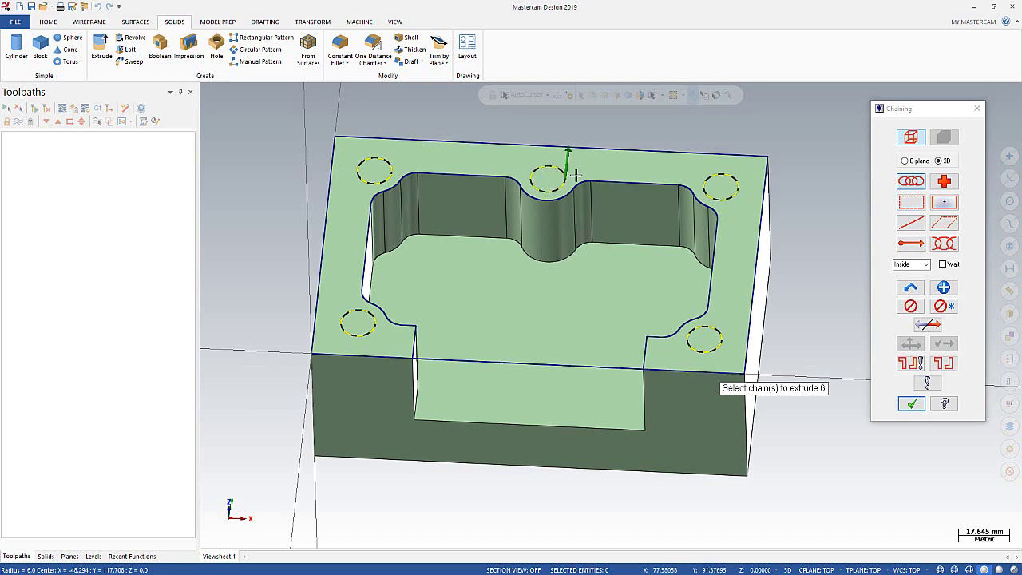
left_click(911, 403)
- Cut the holes 50 deep into the block and orbit to inspect them
mouse_move(292, 285)
middle_mouse_down()
mouse_move(321, 385)
mouse_move(315, 339)
middle_mouse_up()
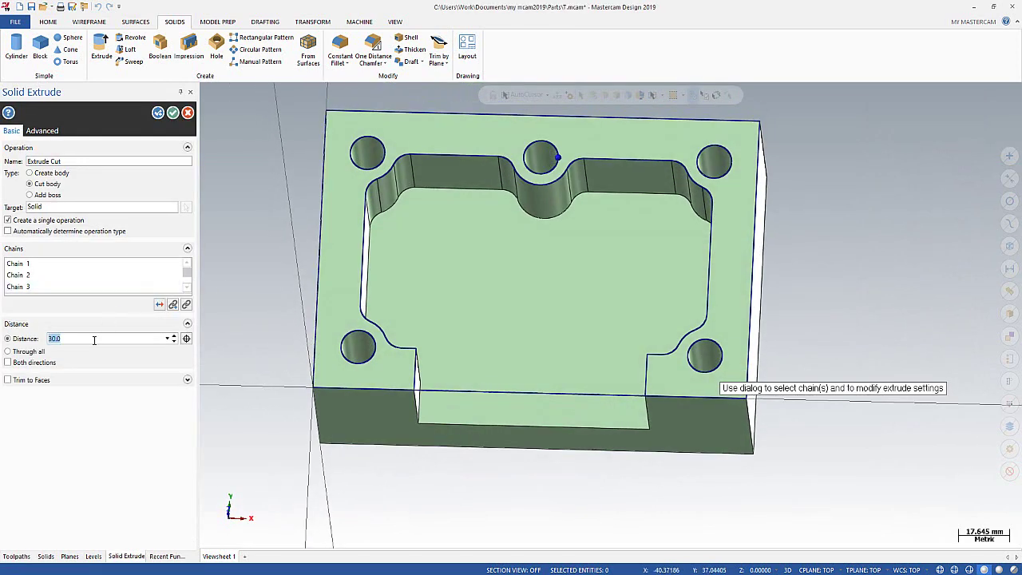
type("50")
middle_click_drag(364, 315, 182, 151)
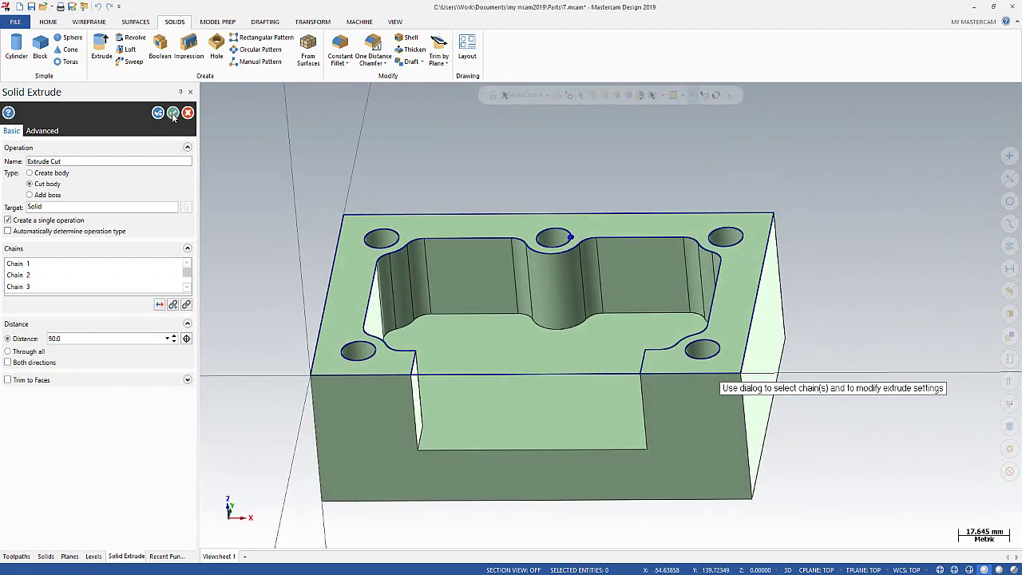
left_click(173, 114)
mouse_move(529, 333)
middle_mouse_down()
mouse_move(493, 349)
mouse_move(481, 338)
mouse_move(509, 327)
mouse_move(449, 204)
middle_mouse_up()
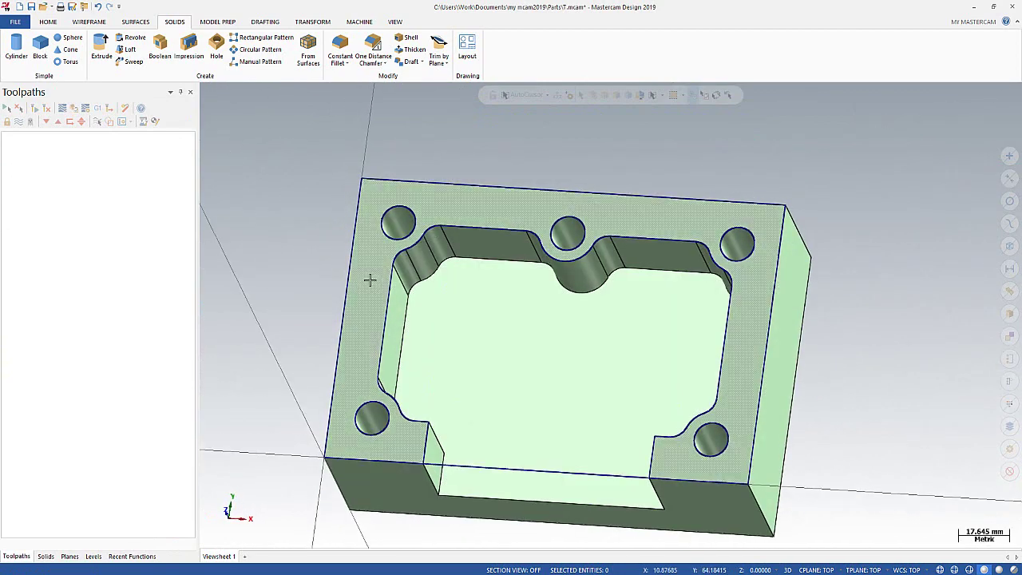
middle_click_drag(370, 279, 440, 128)
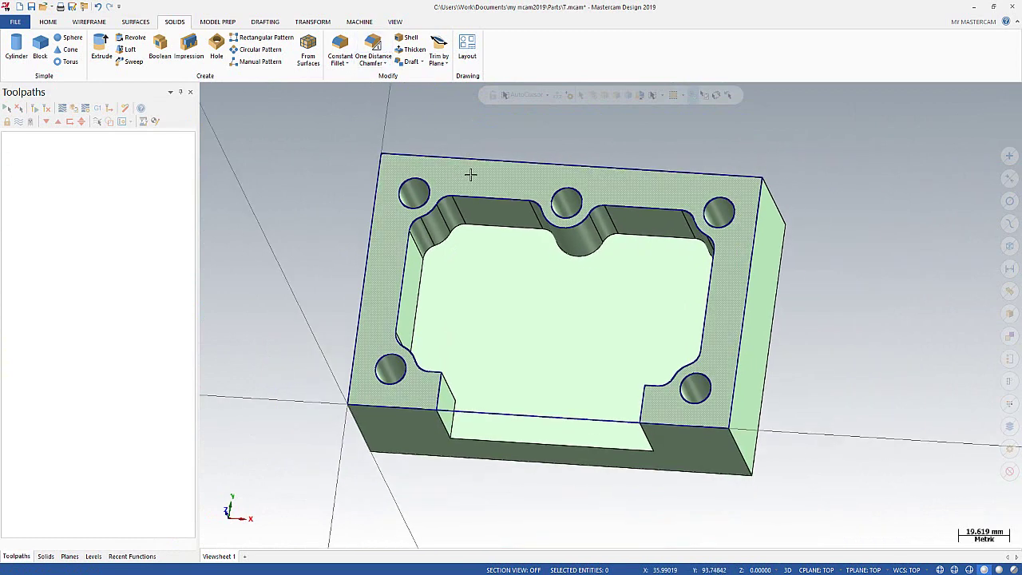
scroll(470, 174, "down", 2)
mouse_move(471, 174)
middle_mouse_down()
mouse_move(552, 212)
mouse_move(542, 204)
middle_mouse_up()
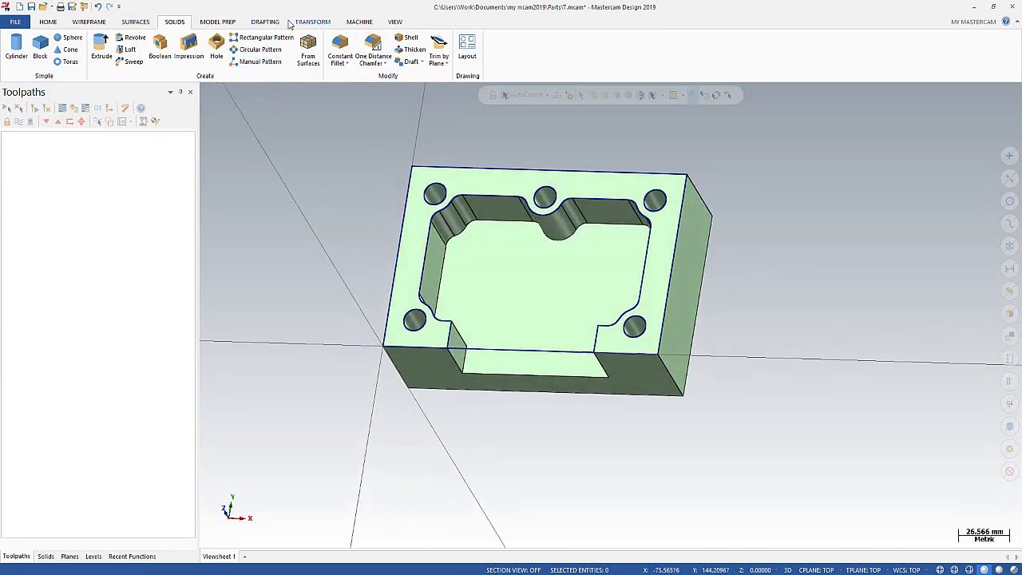
- Assign the default mill machine and set rectangular stock sized to enclose all solids
left_click(370, 24)
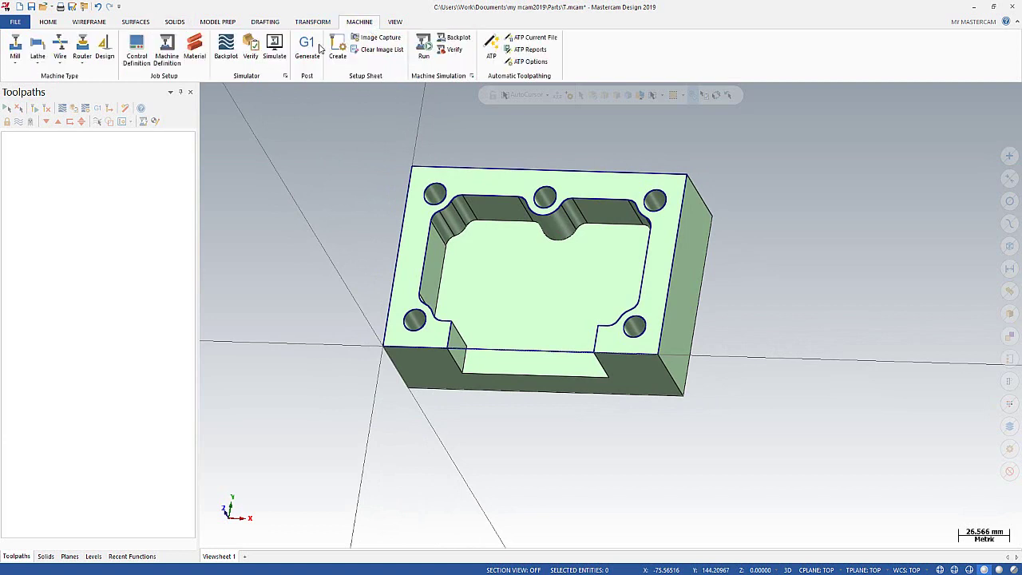
left_click(16, 49)
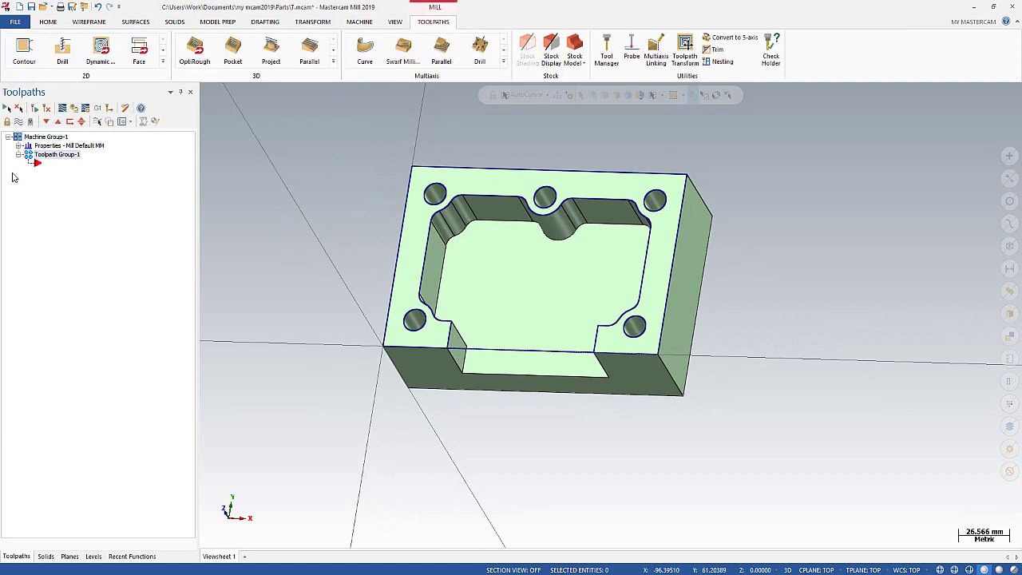
left_click(18, 146)
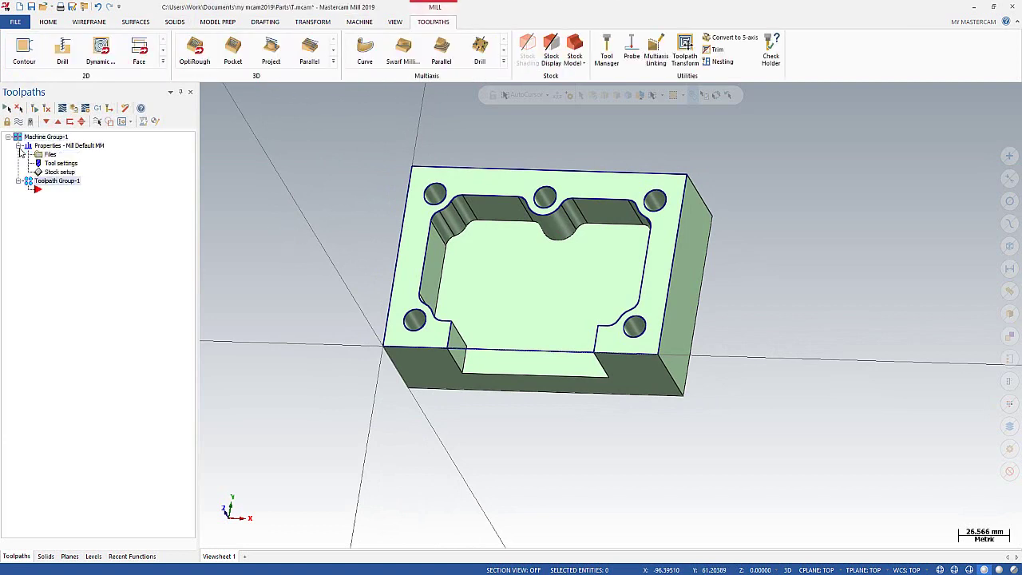
left_click(59, 172)
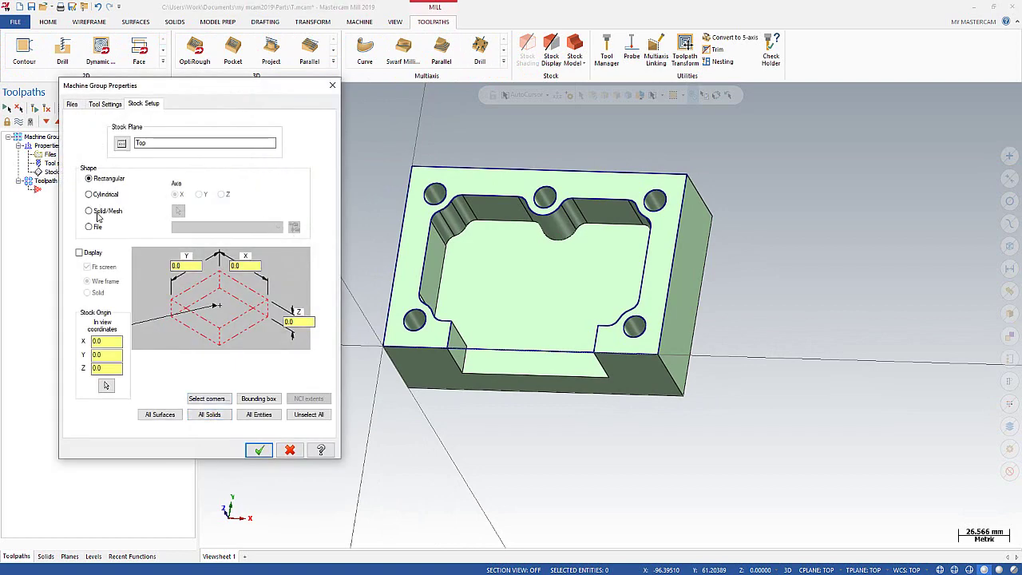
left_click(88, 211)
left_click(182, 213)
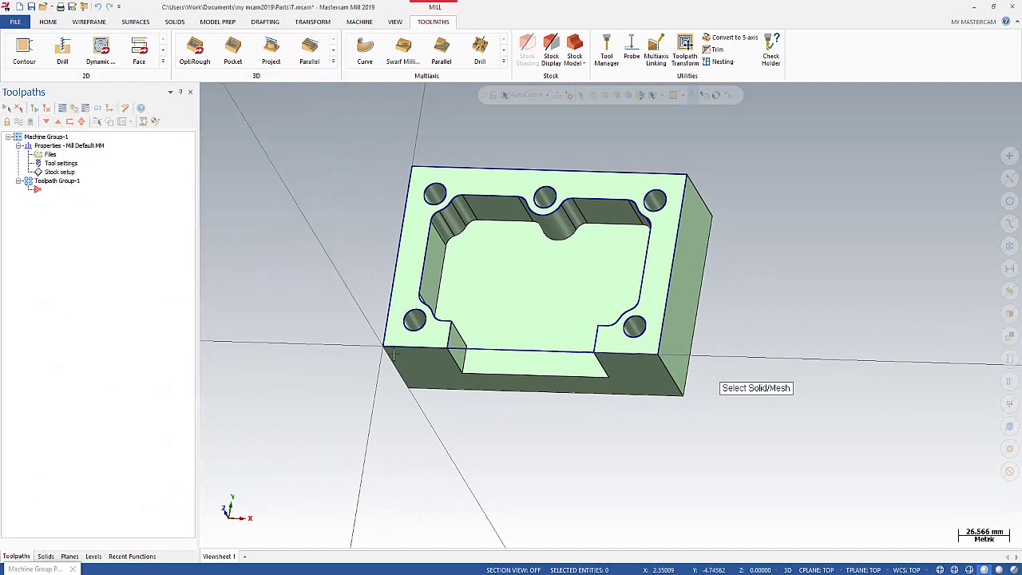
left_click(502, 300)
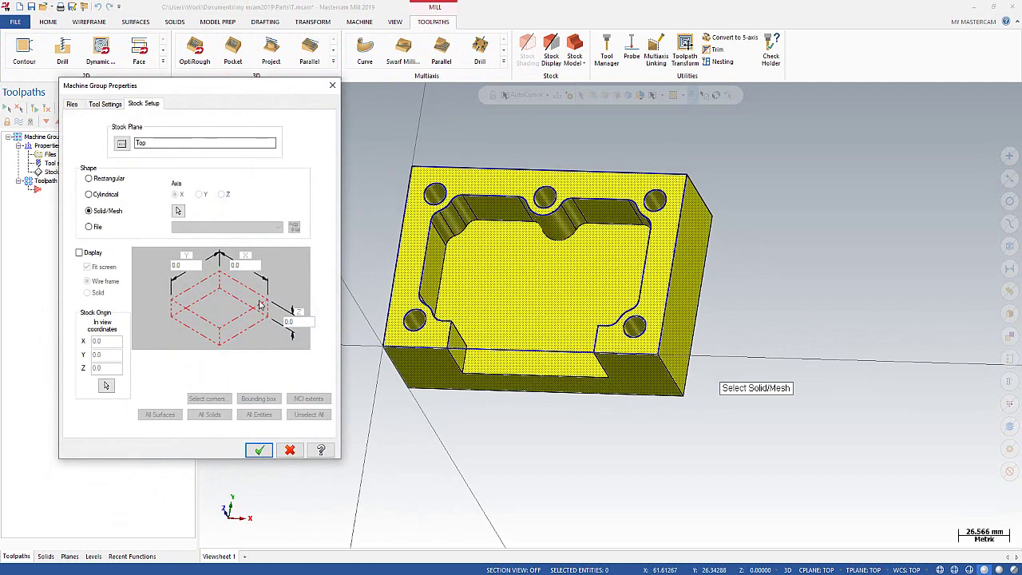
left_click(88, 178)
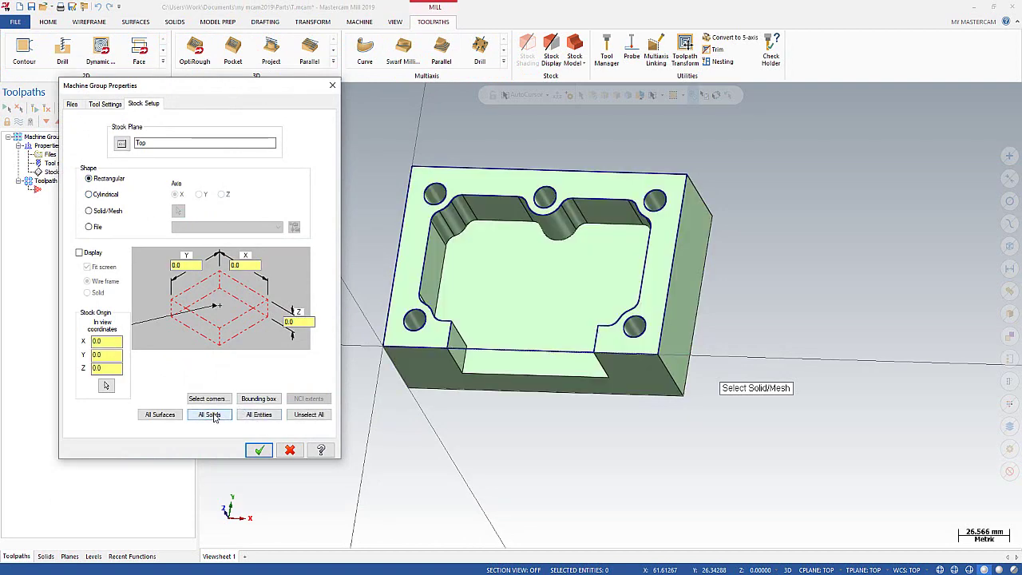
left_click(209, 414)
left_click(258, 450)
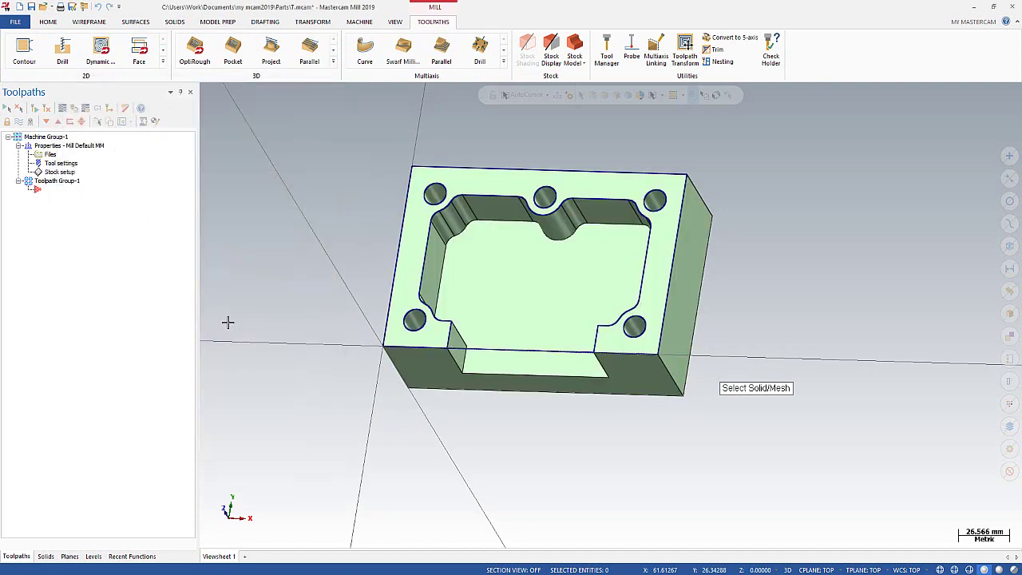
- Shade the stock to check it against the part, then hide it again
left_click(527, 48)
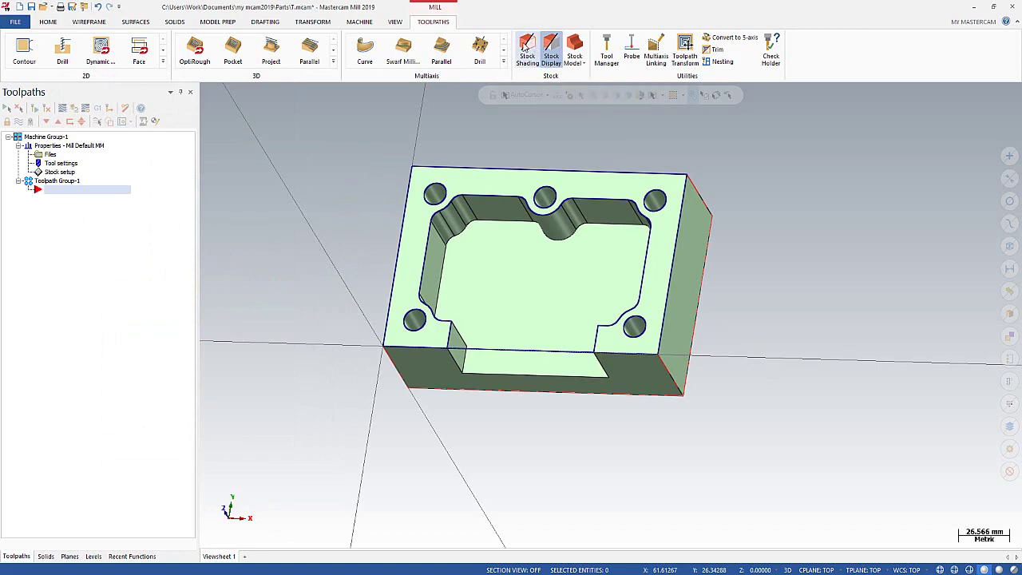
mouse_move(559, 160)
middle_mouse_down()
mouse_move(566, 187)
mouse_move(652, 186)
middle_mouse_up()
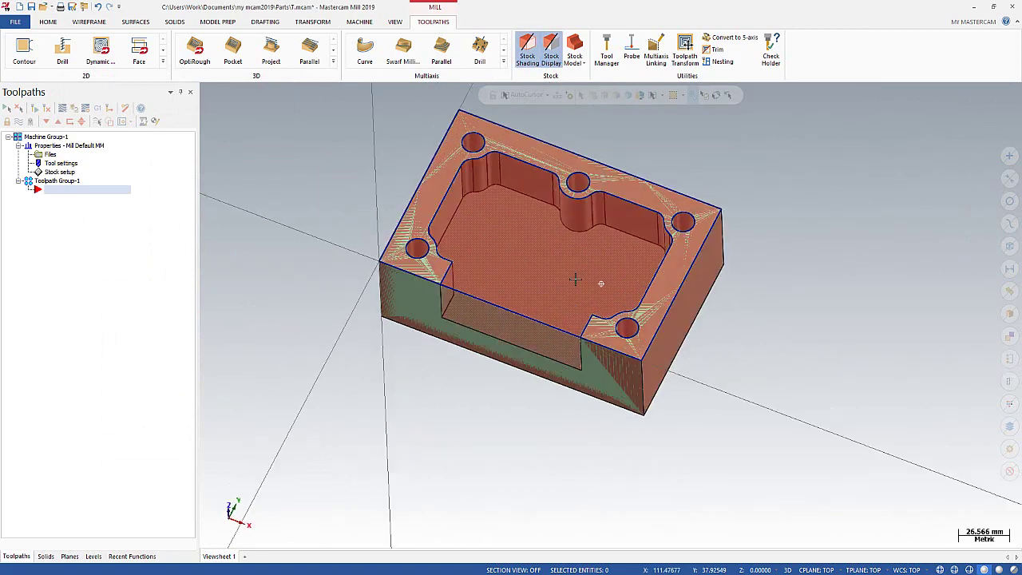
key("alt+F1")
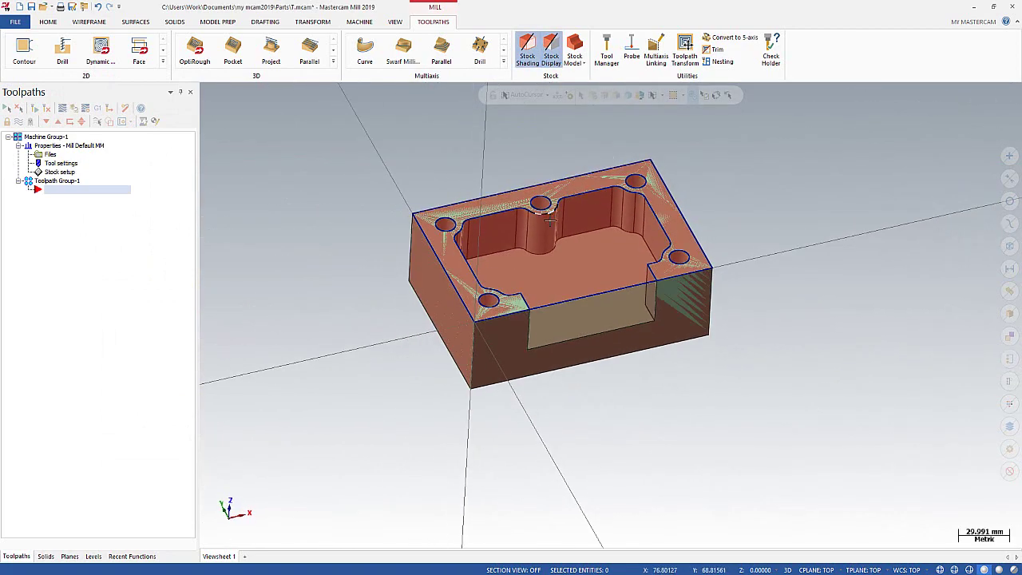
left_click(549, 51)
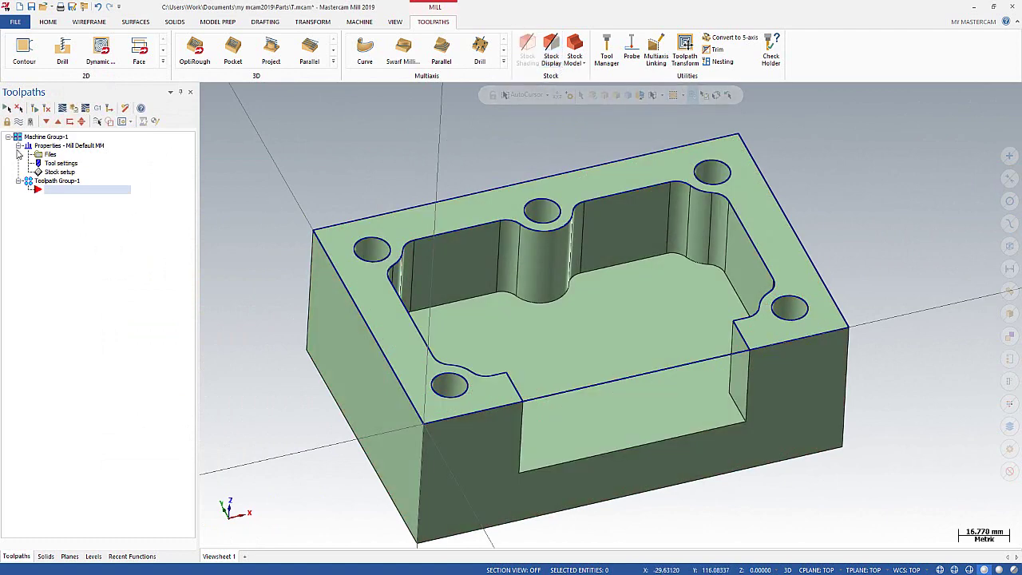
left_click(162, 61)
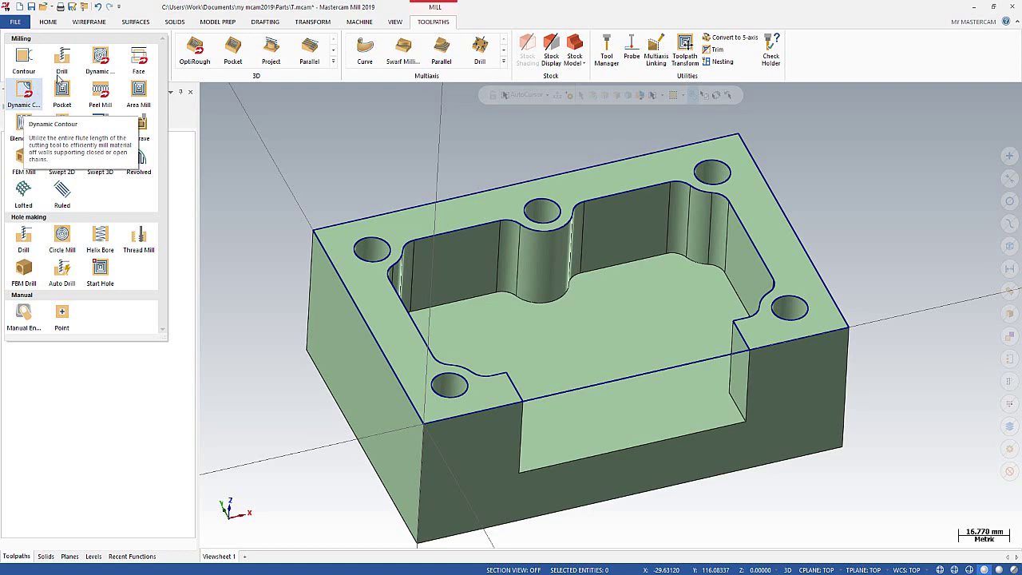
- Create a 2D Dynamic Mill toolpath with the pocket boundary chained as its machining region
left_click(100, 57)
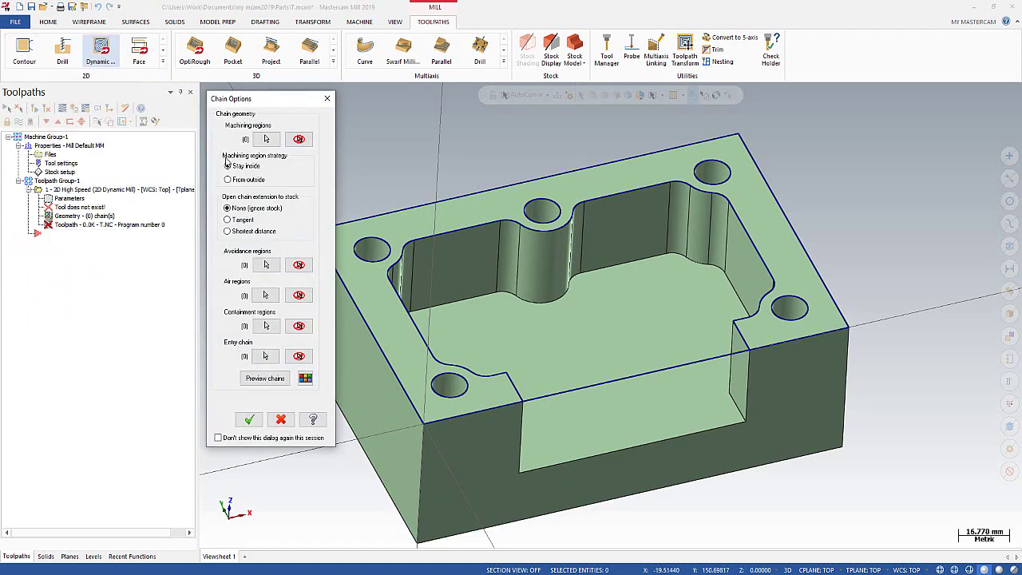
left_click(264, 139)
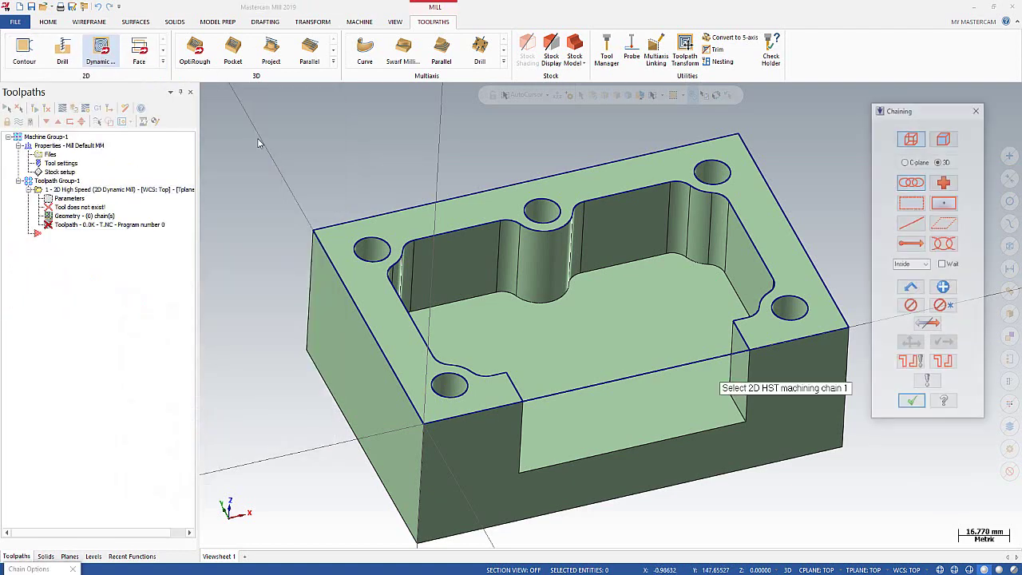
left_click(516, 388)
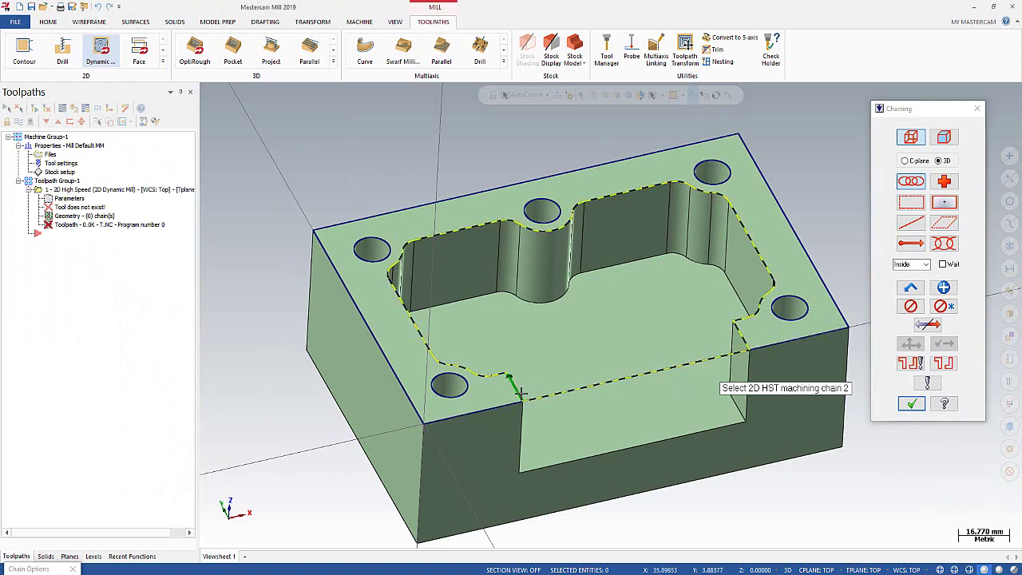
left_click(911, 404)
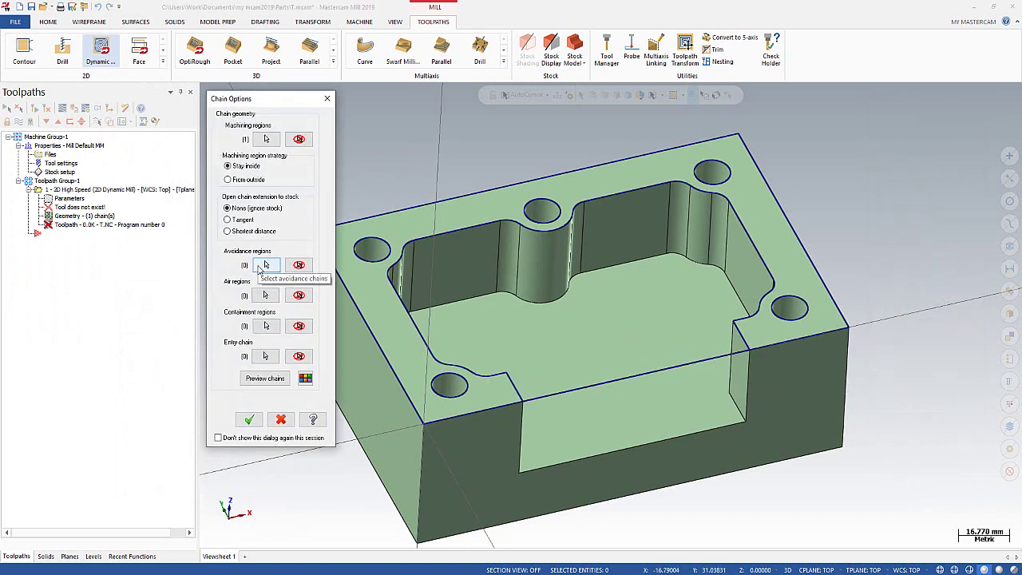
left_click(249, 421)
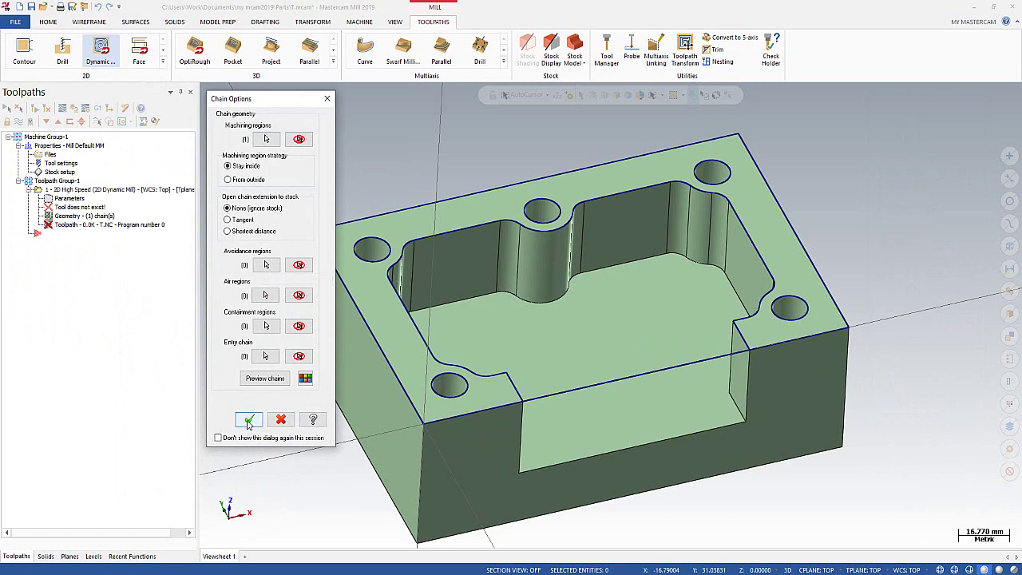
left_click(94, 102)
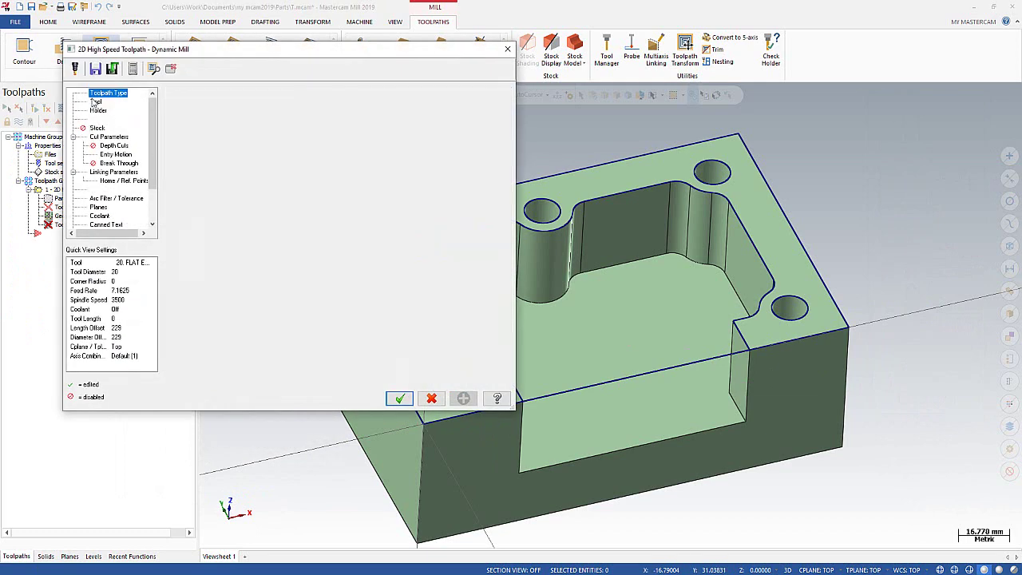
- Pick the 12 mm flat end mill from the library and comment it HIGH SPEED TOOLPATH
left_click(197, 273)
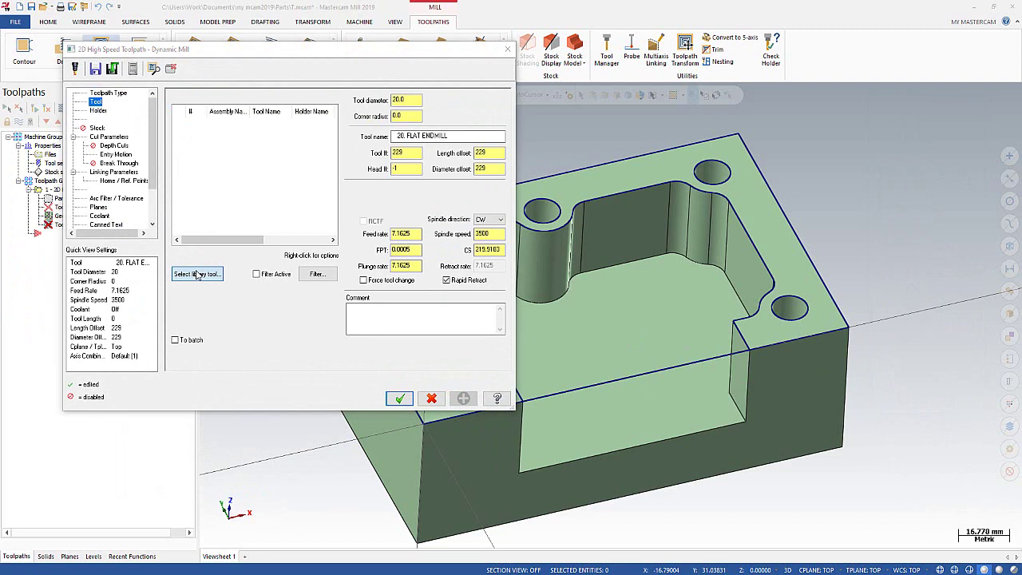
left_click_drag(467, 158, 560, 131)
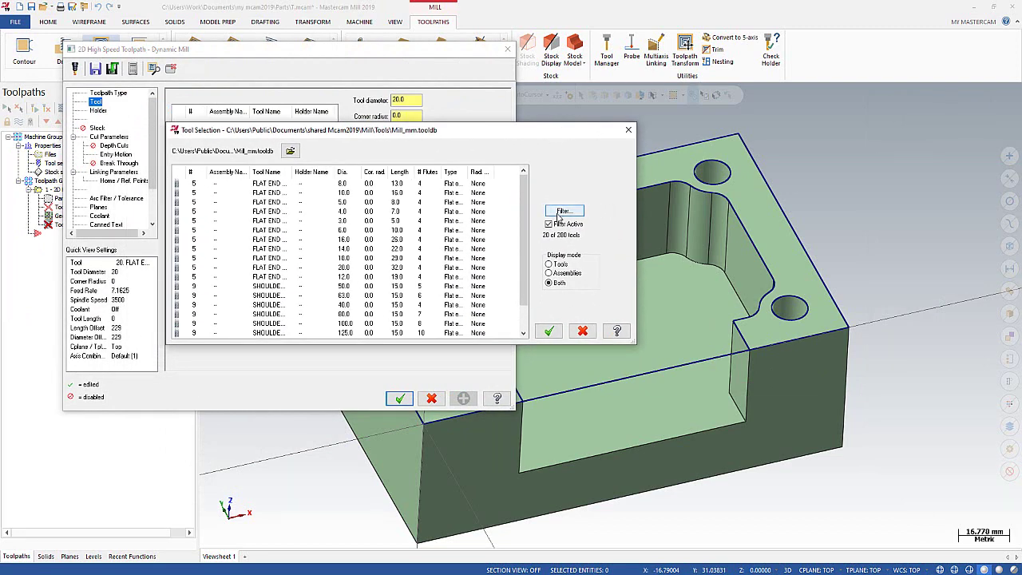
left_click(560, 211)
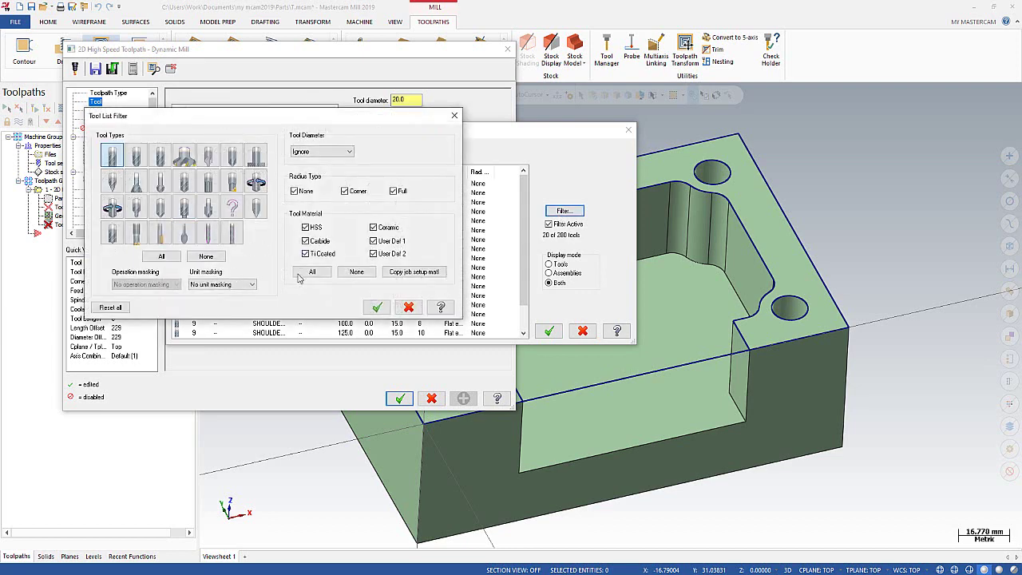
left_click(380, 309)
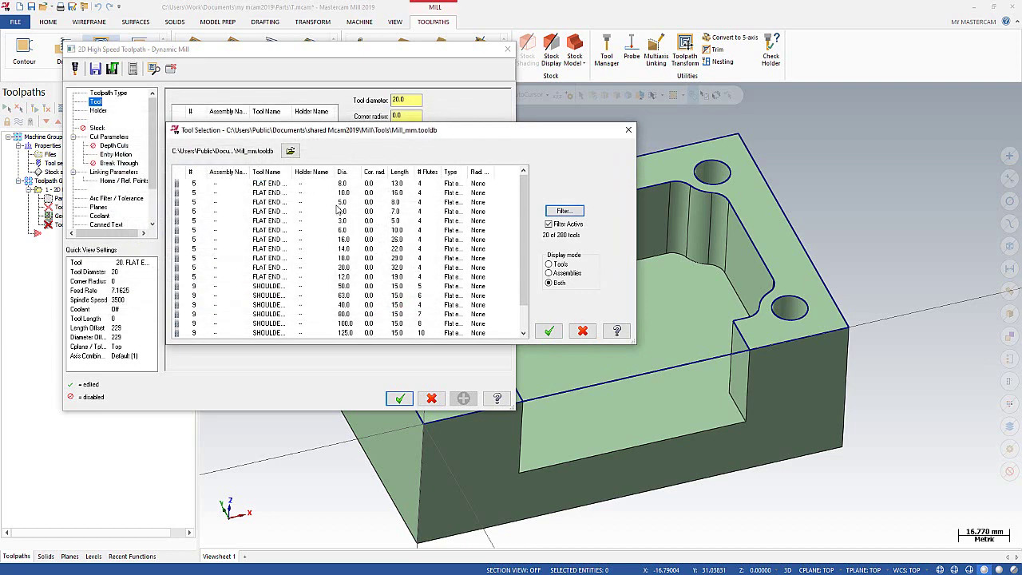
left_click(346, 277)
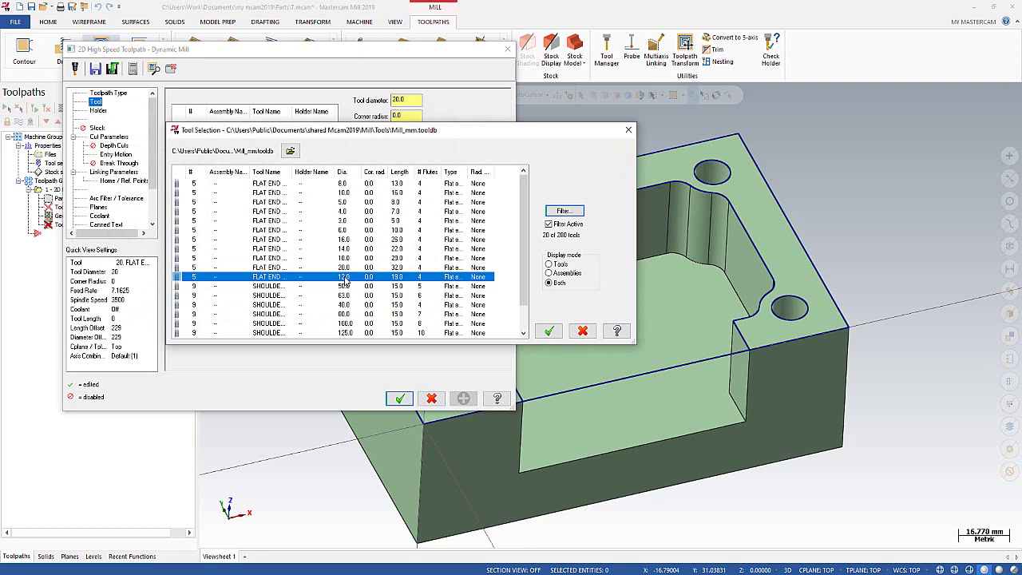
left_click(549, 332)
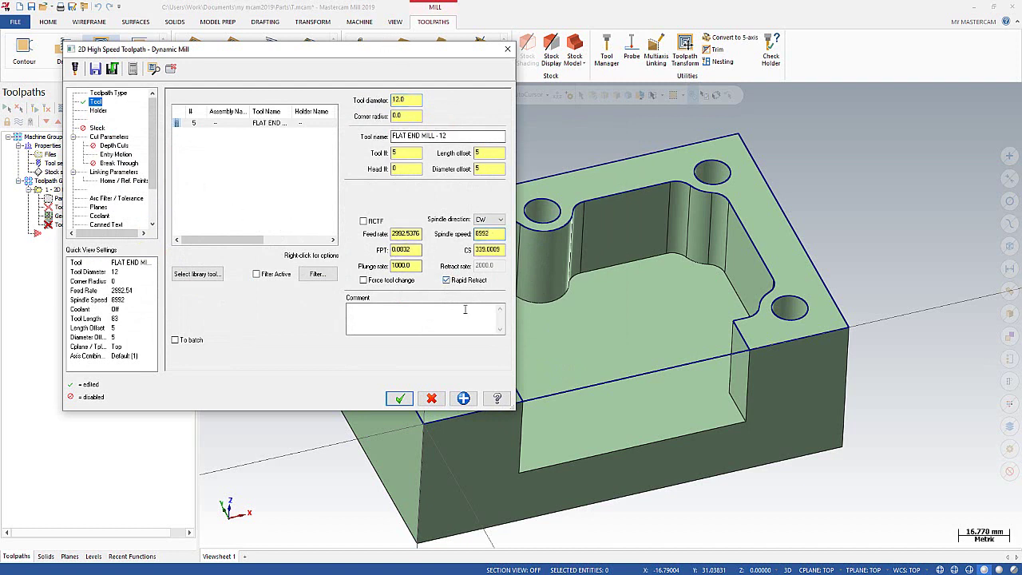
left_click(438, 318)
type("HIGN SPEED TOOLPATH")
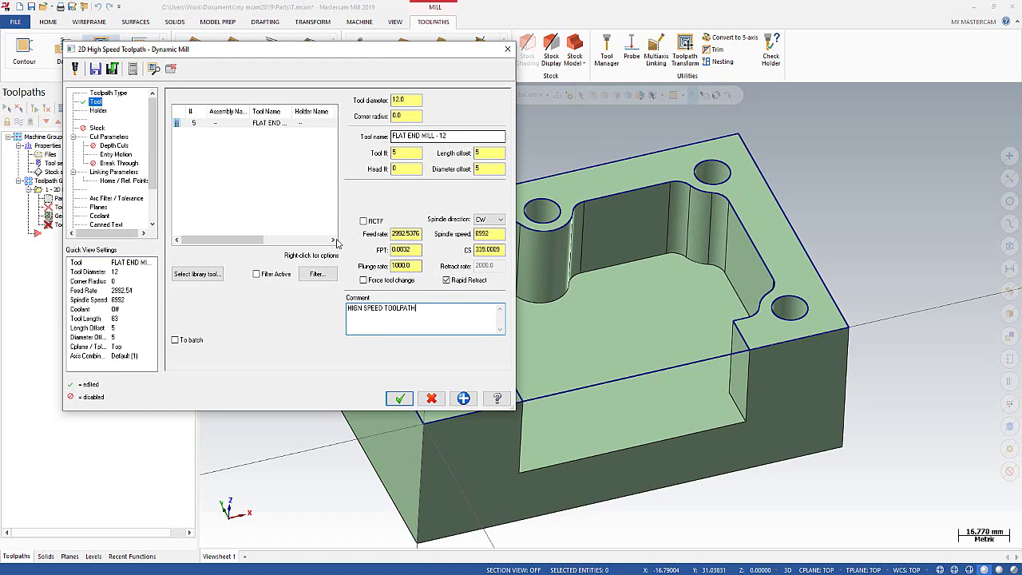
left_click_drag(289, 54, 317, 88)
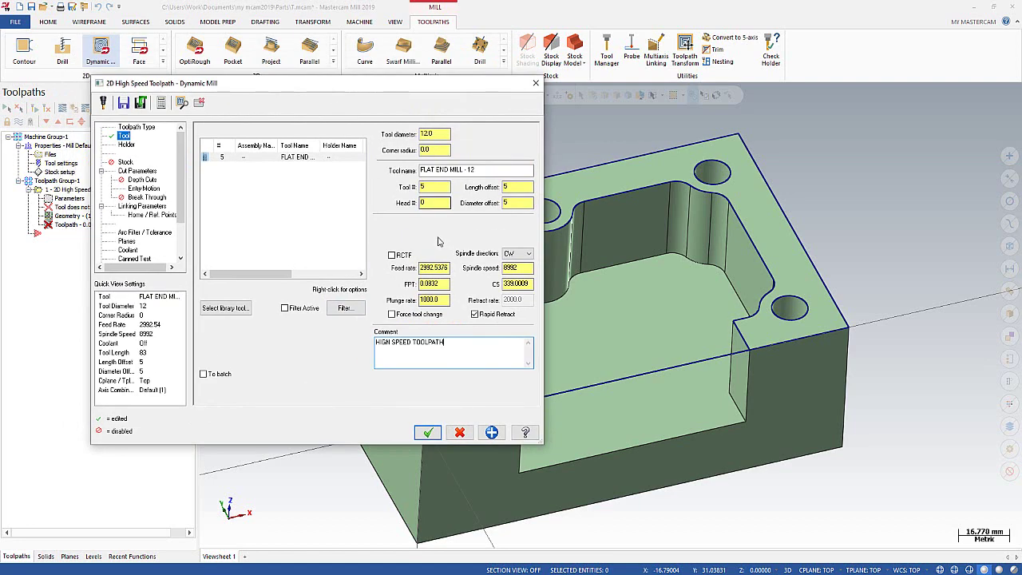
- Give the toolpath the B2C3-0032 tool holder
left_click(126, 146)
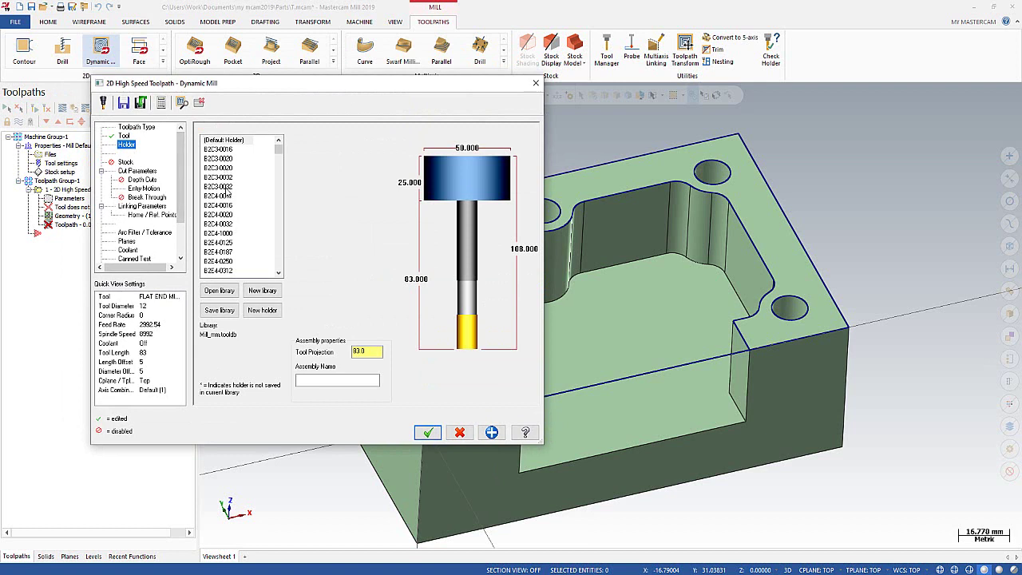
scroll(227, 195, "down", 3)
scroll(228, 208, "down", 3)
scroll(228, 216, "down", 3)
scroll(229, 222, "down", 3)
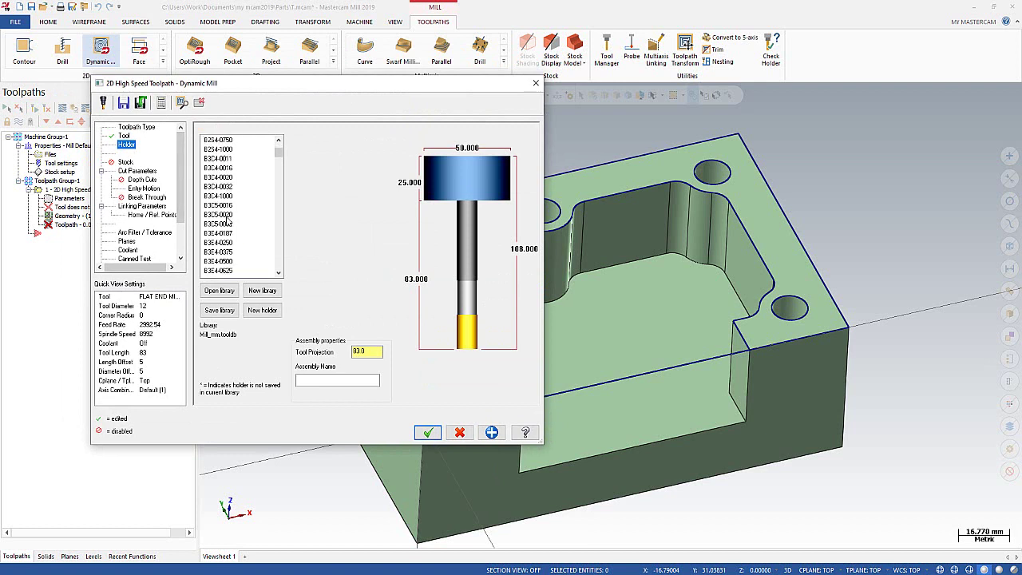
scroll(228, 220, "up", 2)
scroll(229, 217, "up", 2)
scroll(229, 214, "up", 2)
scroll(230, 210, "up", 2)
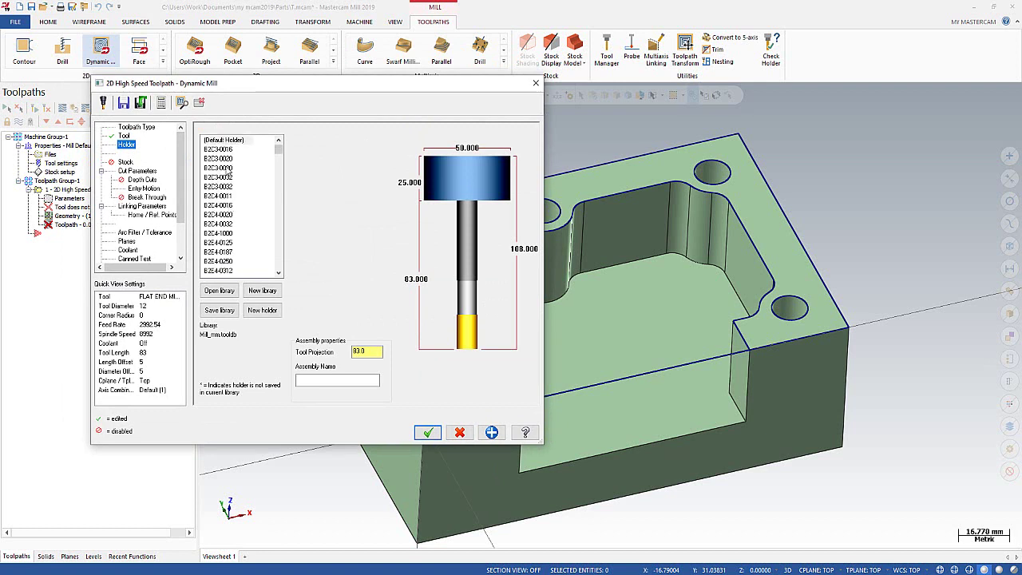
left_click(229, 168)
left_click(223, 177)
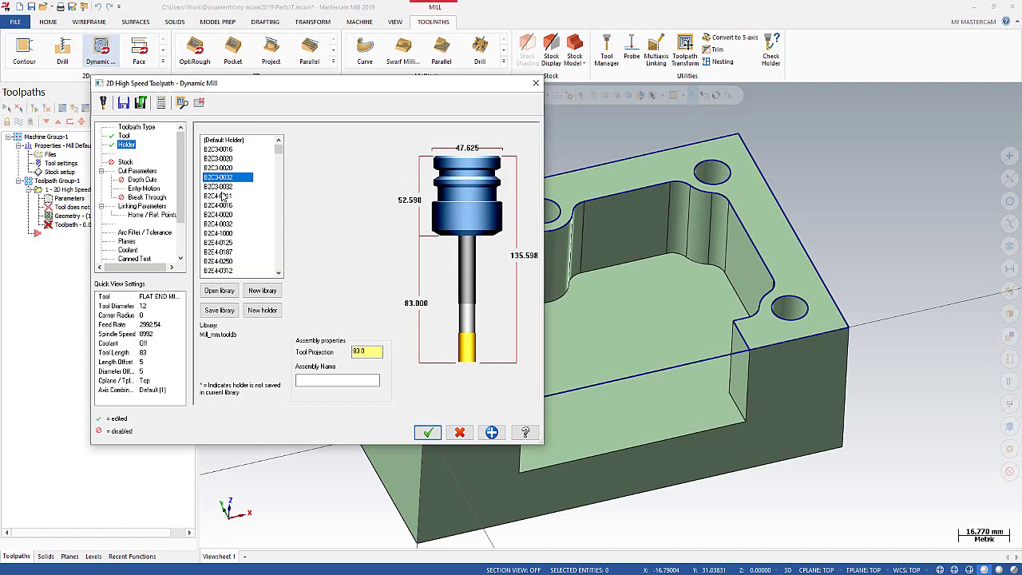
- Leave 0.2 stock on both walls and floors in Cut Parameters
left_click(141, 172)
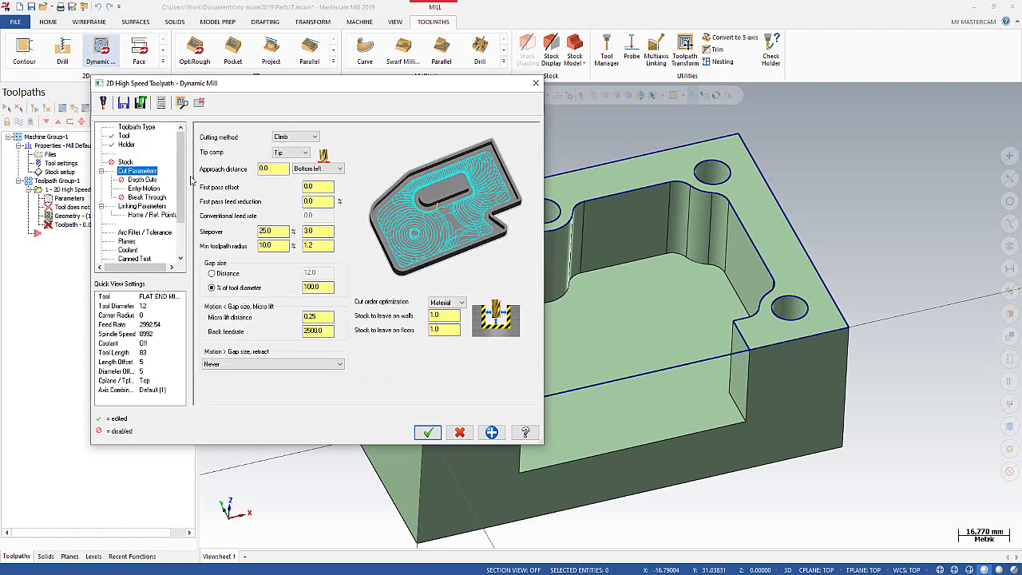
left_click(446, 316)
double_click(446, 329)
type("0.2")
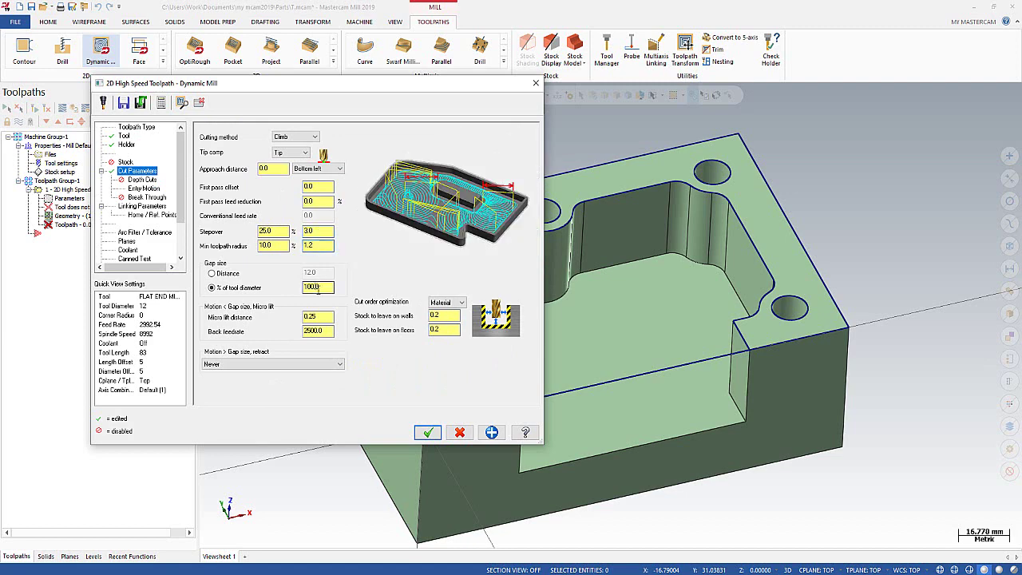
left_click(142, 179)
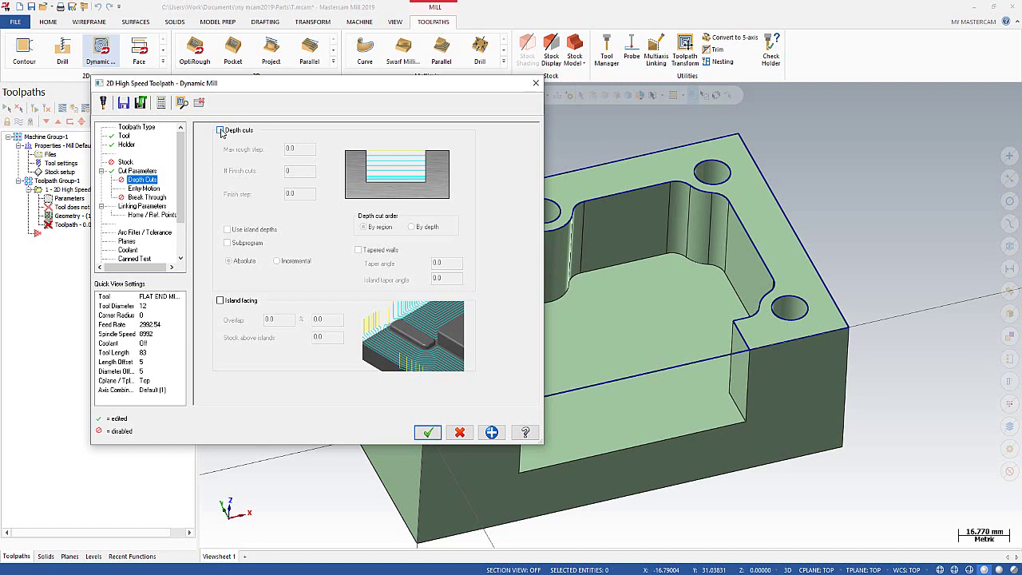
- Enable depth cuts with a 15.0 max rough step and pick a -30.0 cutting depth
left_click(221, 131)
double_click(303, 149)
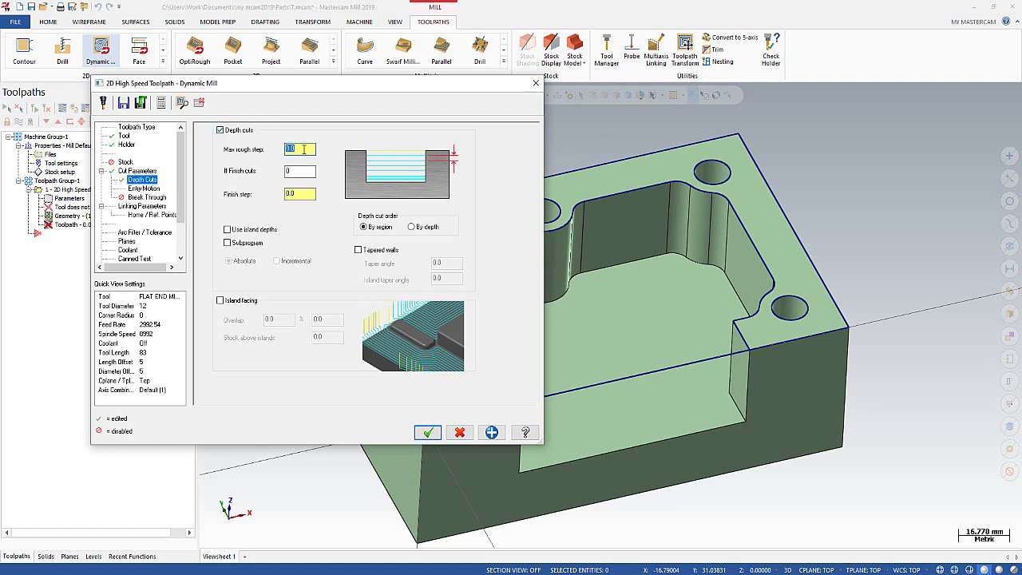
type("15")
left_click(300, 172)
left_click(144, 189)
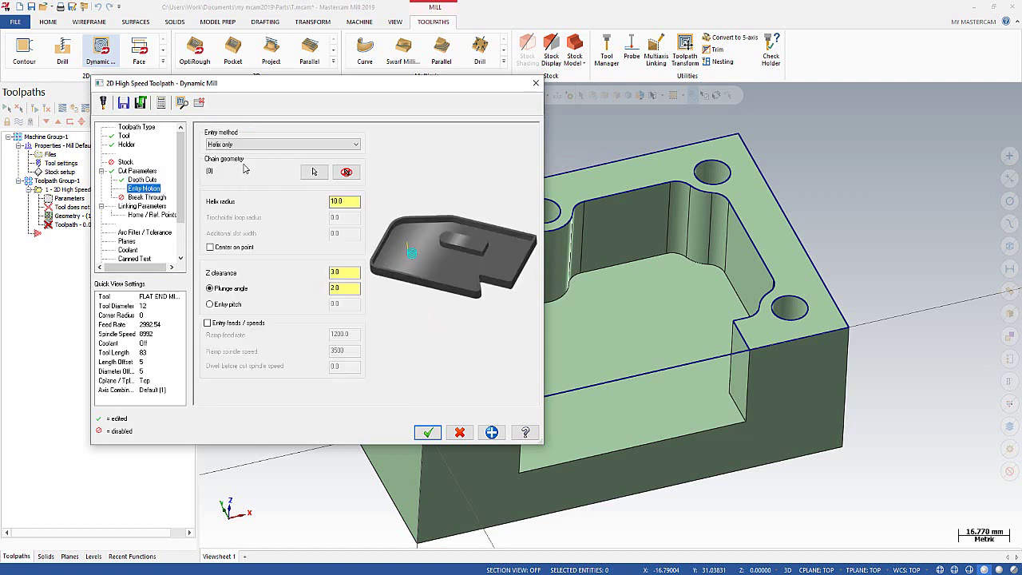
left_click(147, 198)
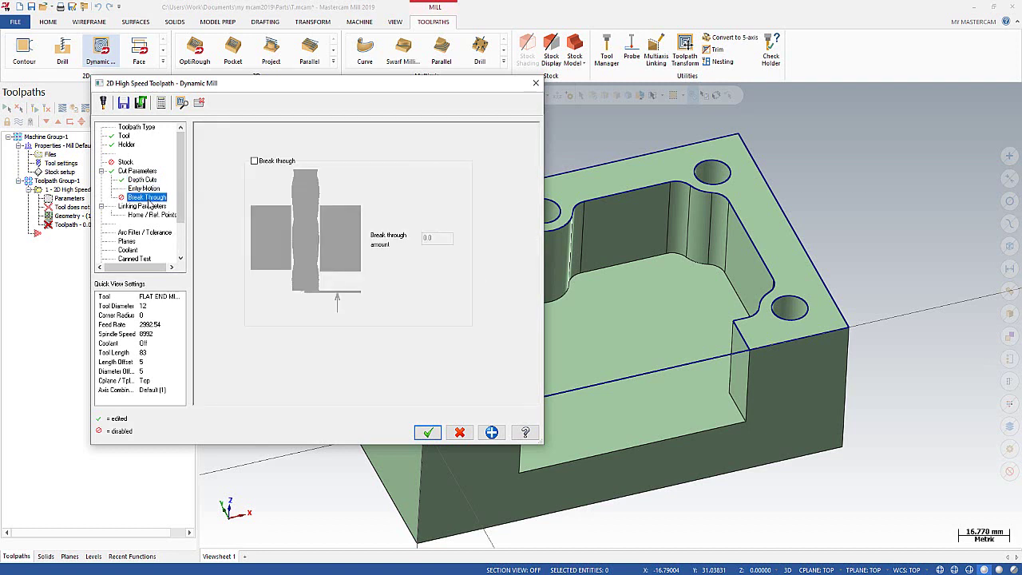
left_click(151, 207)
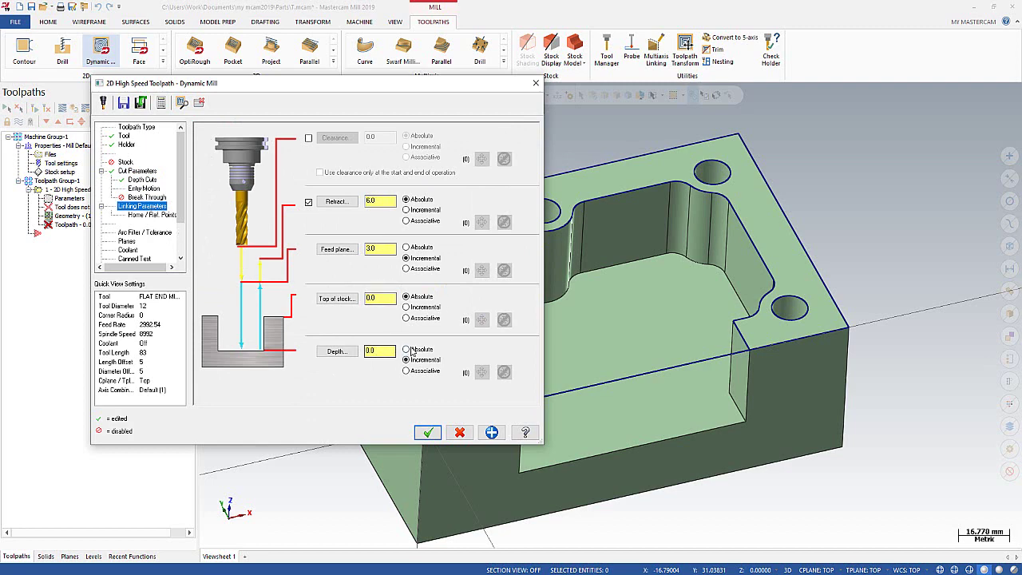
left_click(336, 351)
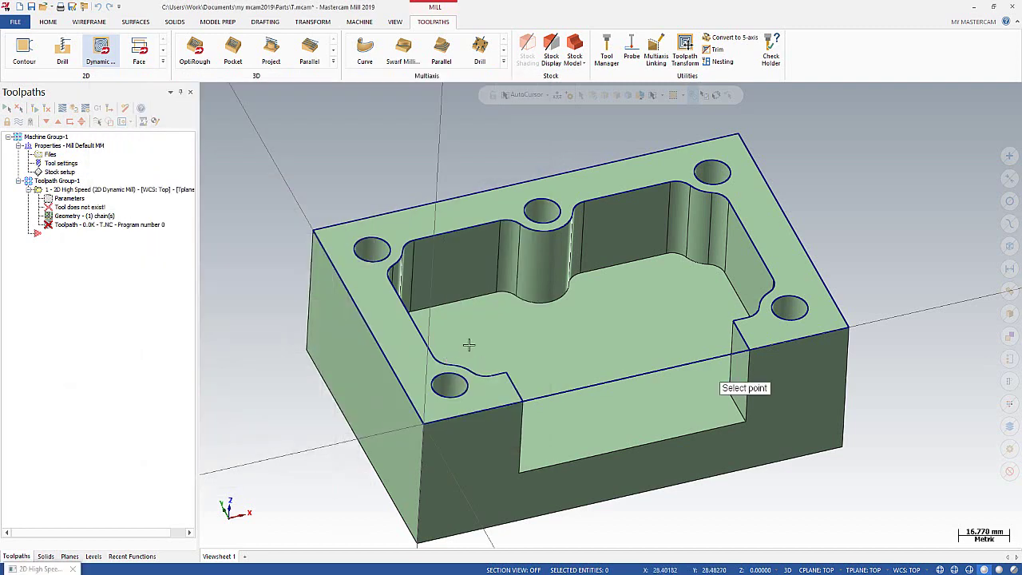
left_click(552, 295)
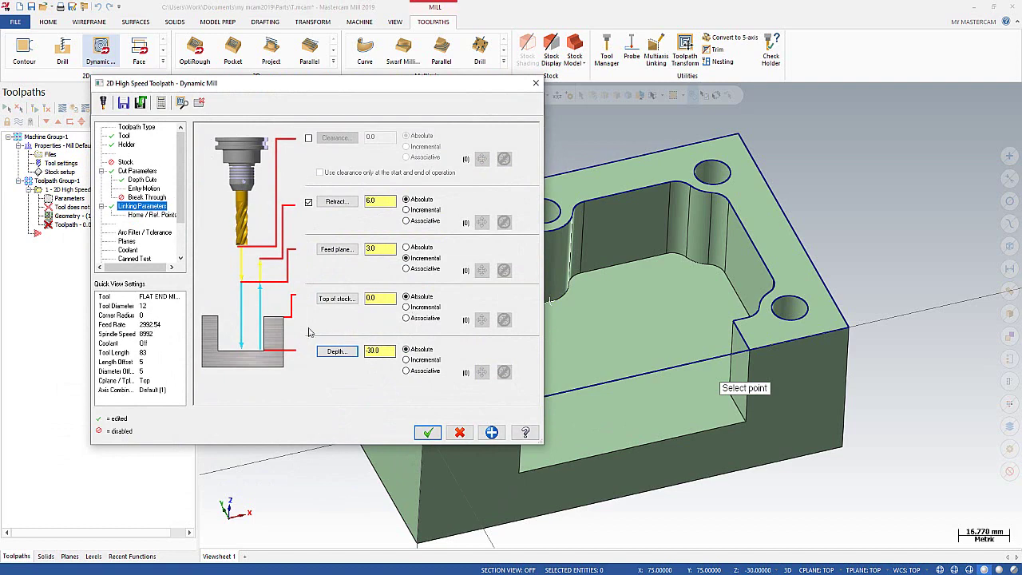
- Turn flood coolant on and generate the Dynamic Mill toolpath
left_click(155, 215)
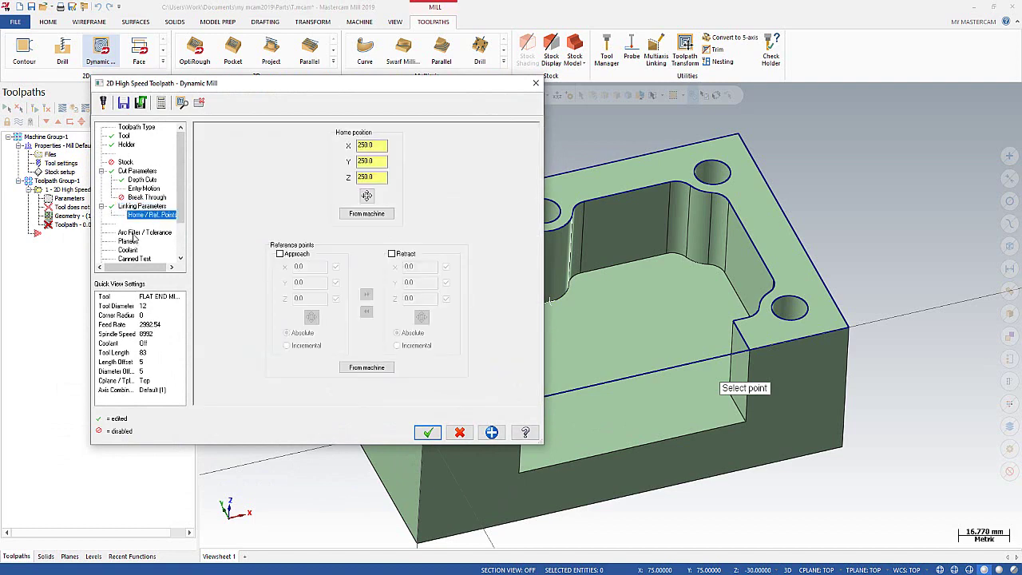
left_click(144, 231)
left_click(127, 250)
left_click(376, 190)
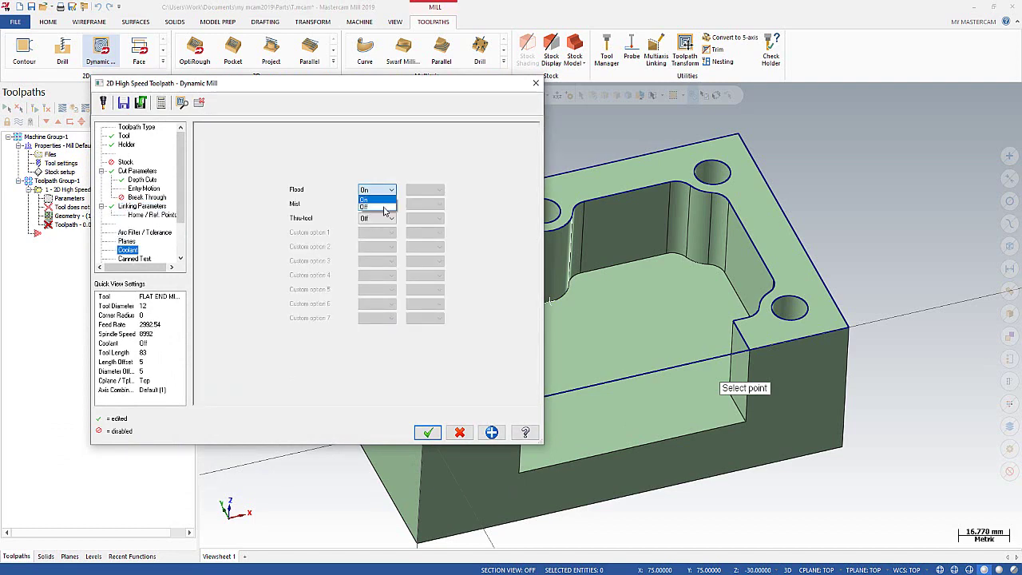
left_click(377, 199)
left_click(427, 432)
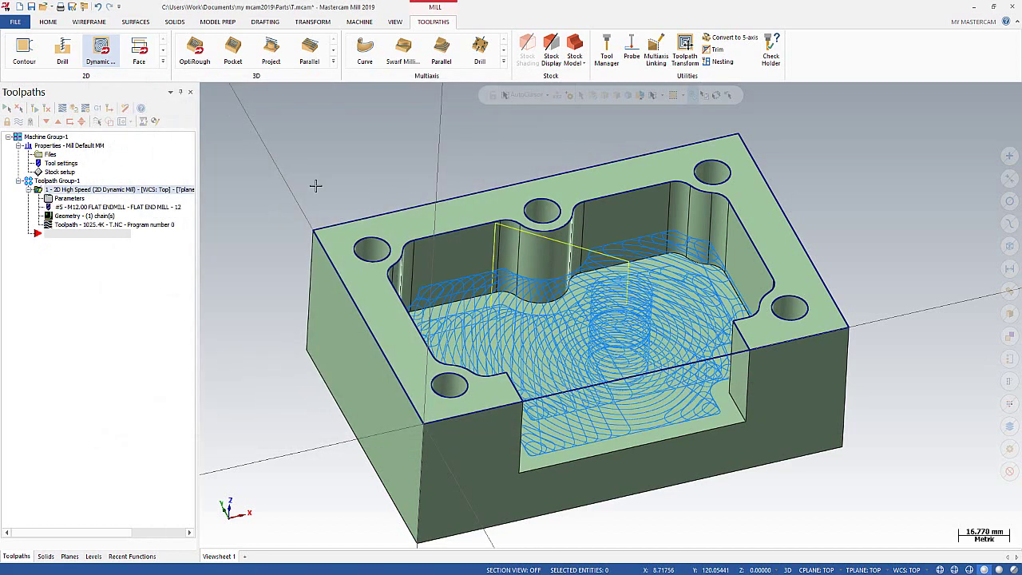
mouse_move(377, 168)
middle_mouse_down()
mouse_move(357, 191)
mouse_move(359, 112)
mouse_move(336, 146)
mouse_move(333, 237)
mouse_move(349, 205)
mouse_move(362, 260)
mouse_move(509, 248)
mouse_move(491, 315)
mouse_move(506, 343)
mouse_move(529, 333)
middle_mouse_up()
scroll(509, 248, "down", 2)
scroll(532, 344, "up", 1)
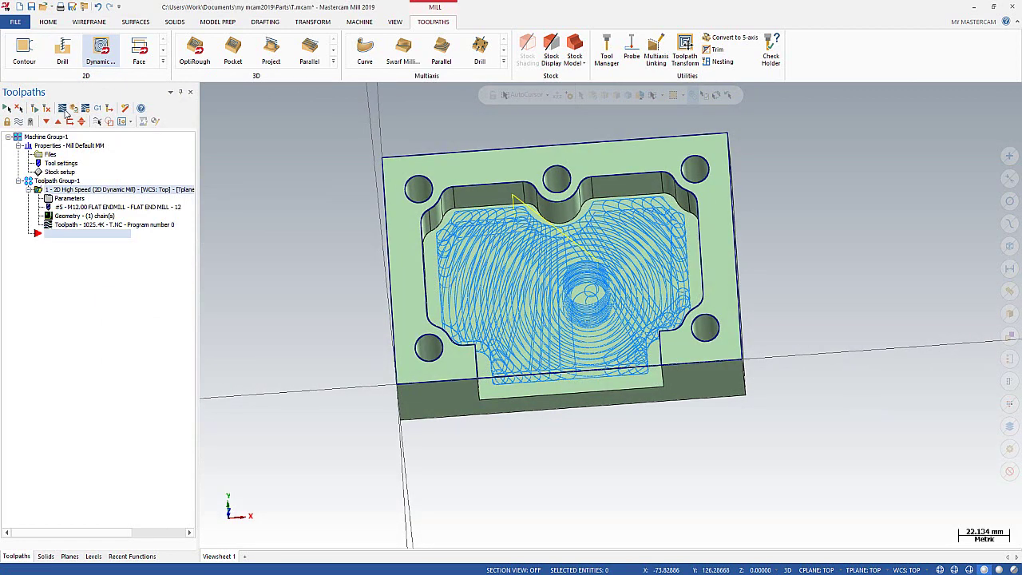
left_click(63, 110)
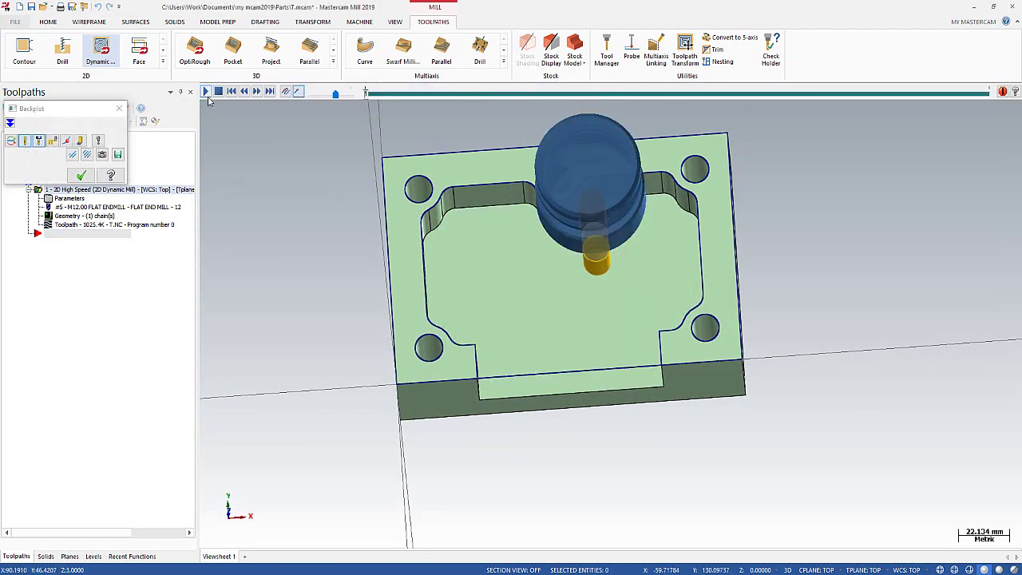
left_click(206, 91)
mouse_move(500, 228)
middle_mouse_down()
mouse_move(504, 251)
mouse_move(591, 286)
middle_mouse_up()
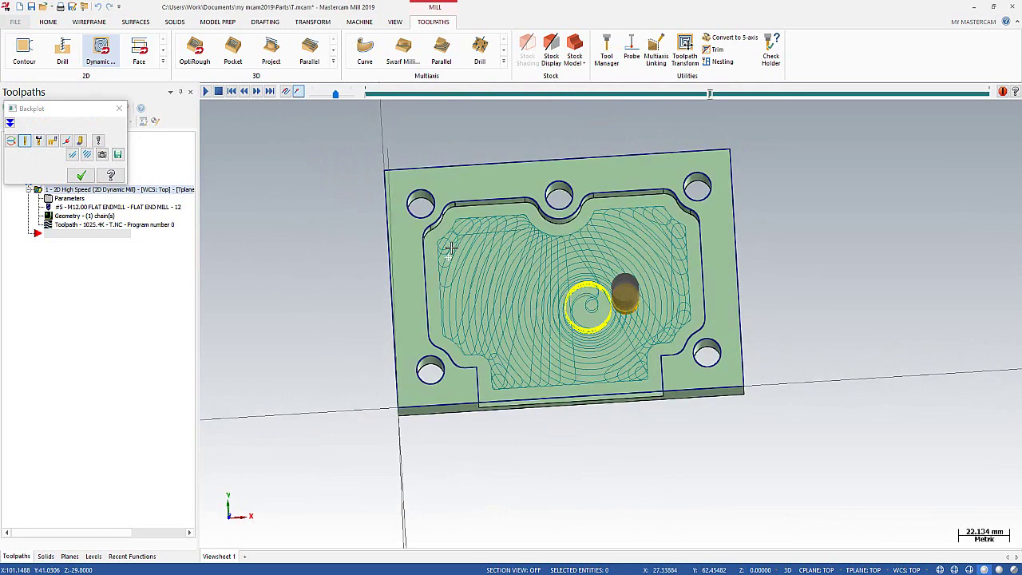
left_click(80, 140)
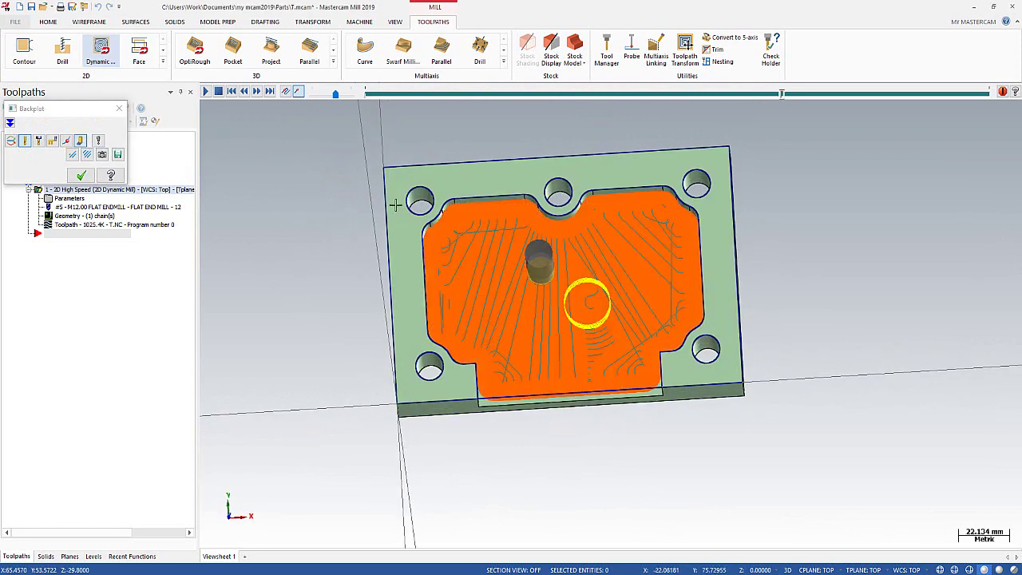
scroll(394, 205, "up", 1)
scroll(399, 188, "up", 1)
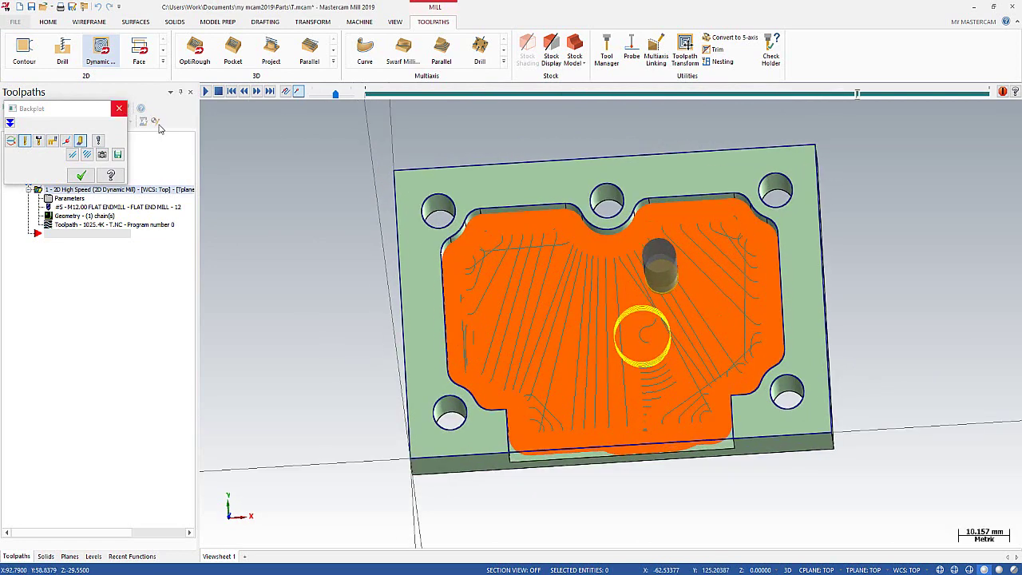
left_click(81, 175)
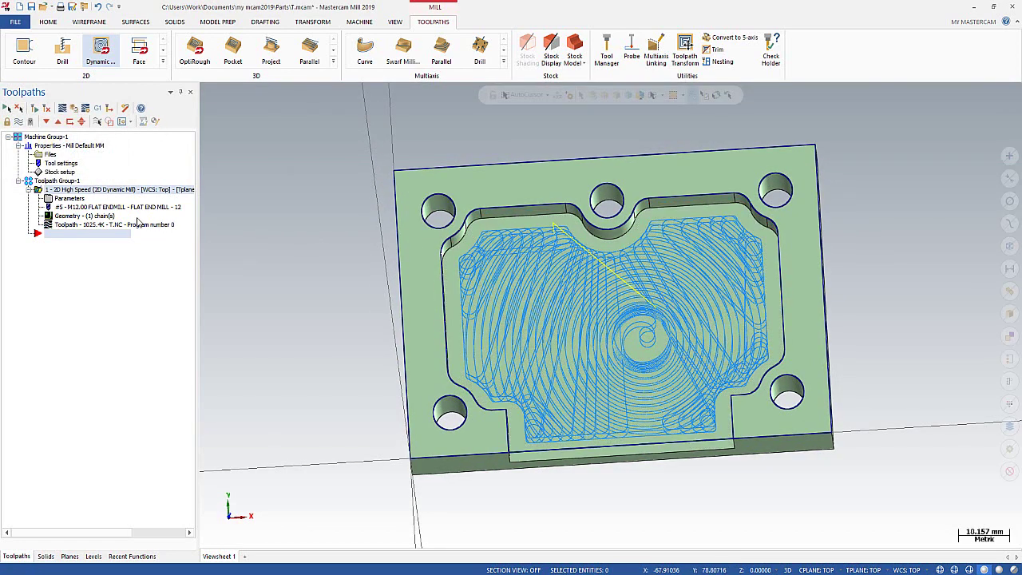
- Re-chain the Dynamic Mill machining region as the open pocket profile with partial chaining, and accept
left_click(70, 198)
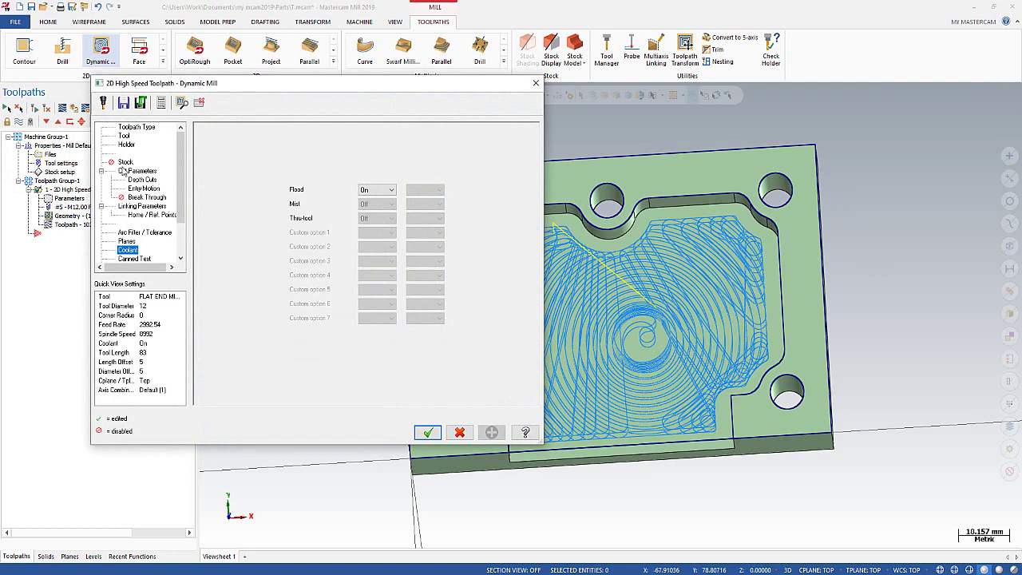
left_click(128, 127)
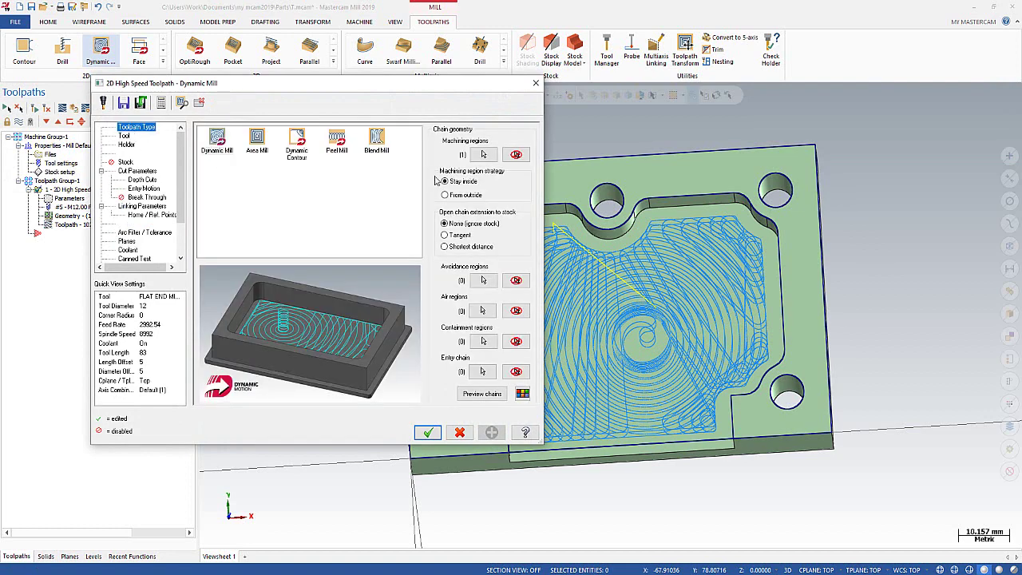
left_click(483, 154)
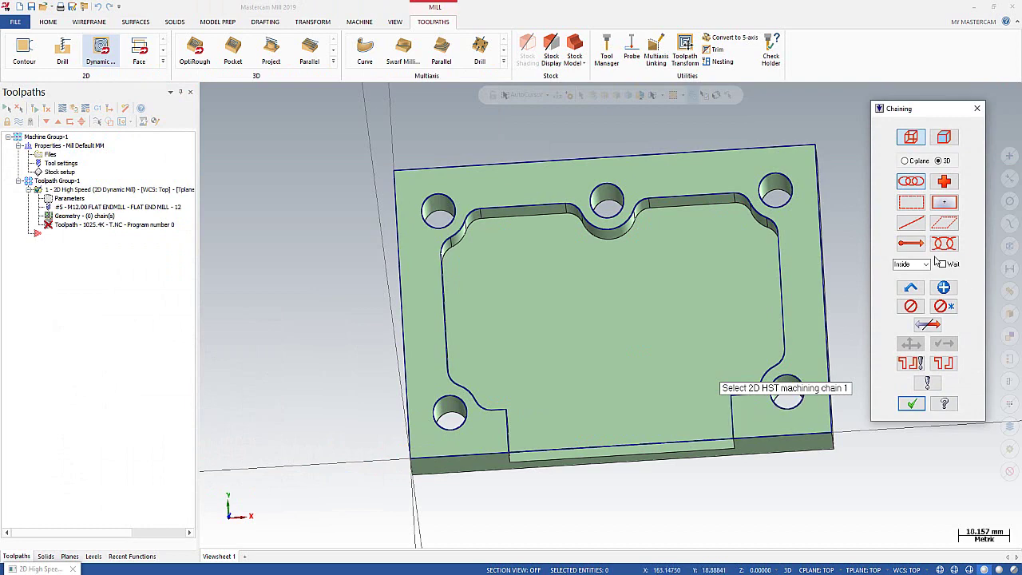
left_click(943, 242)
left_click(733, 439)
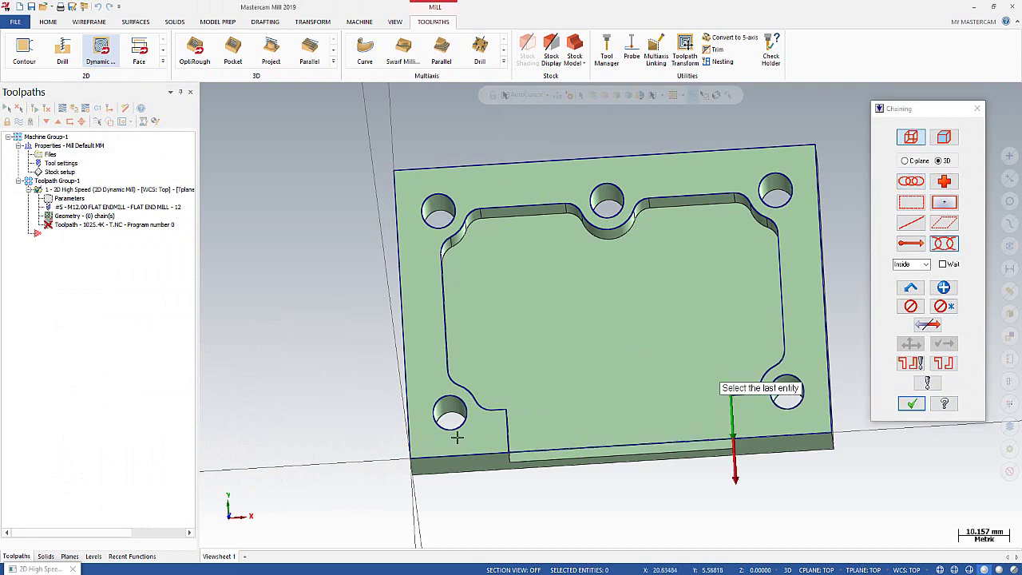
left_click(499, 428)
mouse_move(735, 333)
middle_mouse_down()
mouse_move(732, 352)
mouse_move(780, 407)
middle_mouse_up()
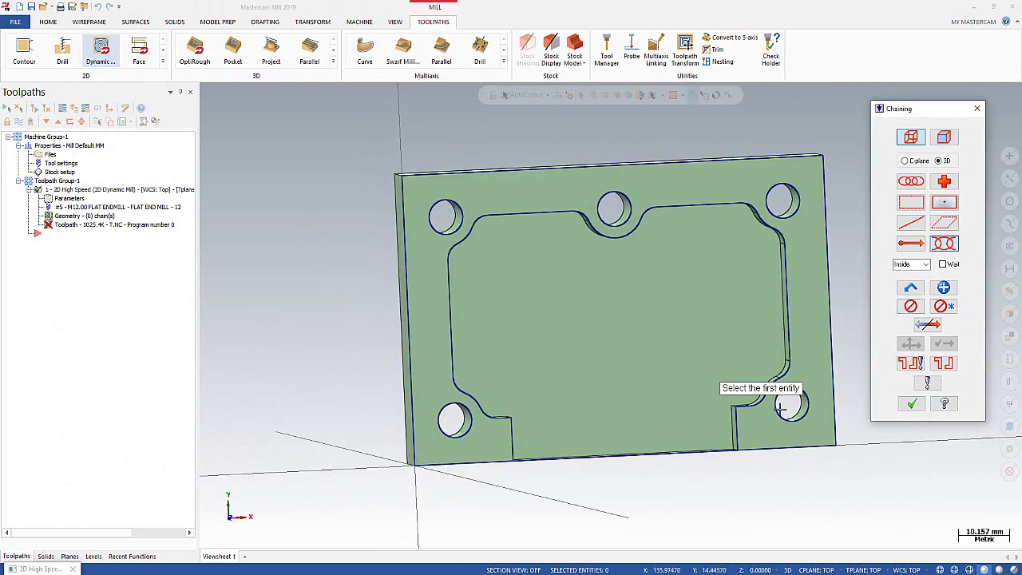
left_click(735, 435)
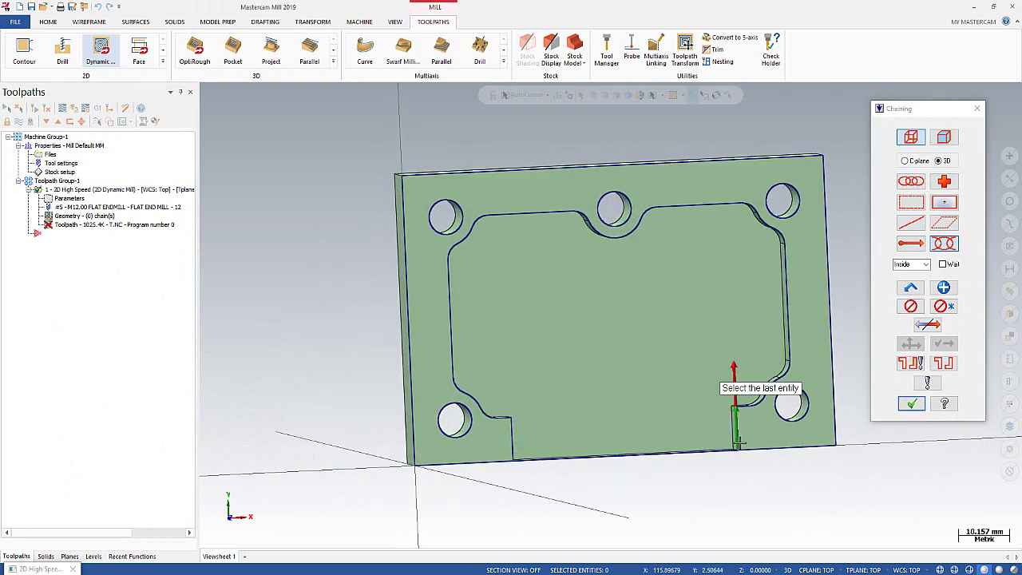
left_click(510, 427)
middle_click_drag(481, 411, 684, 385)
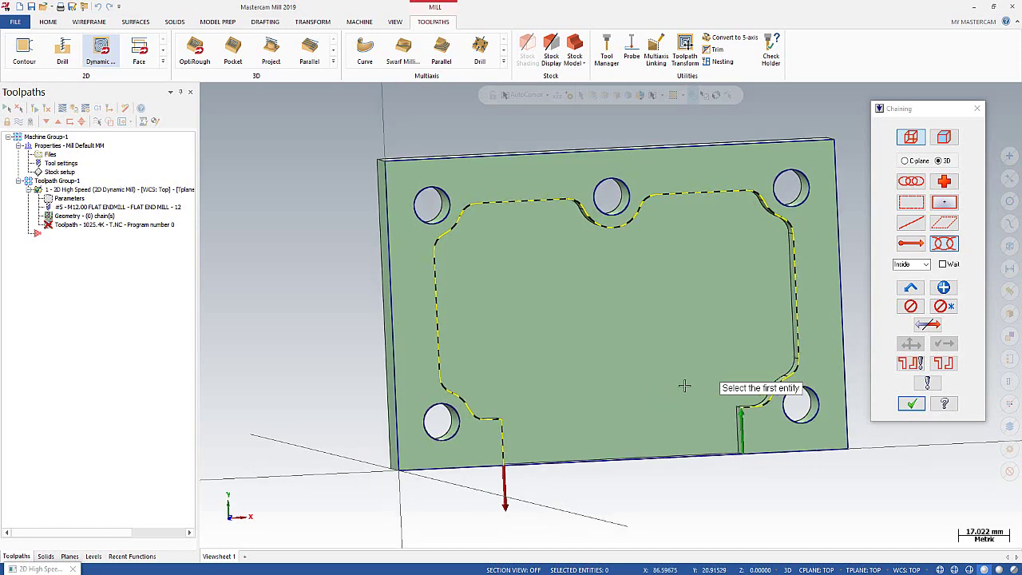
left_click(911, 403)
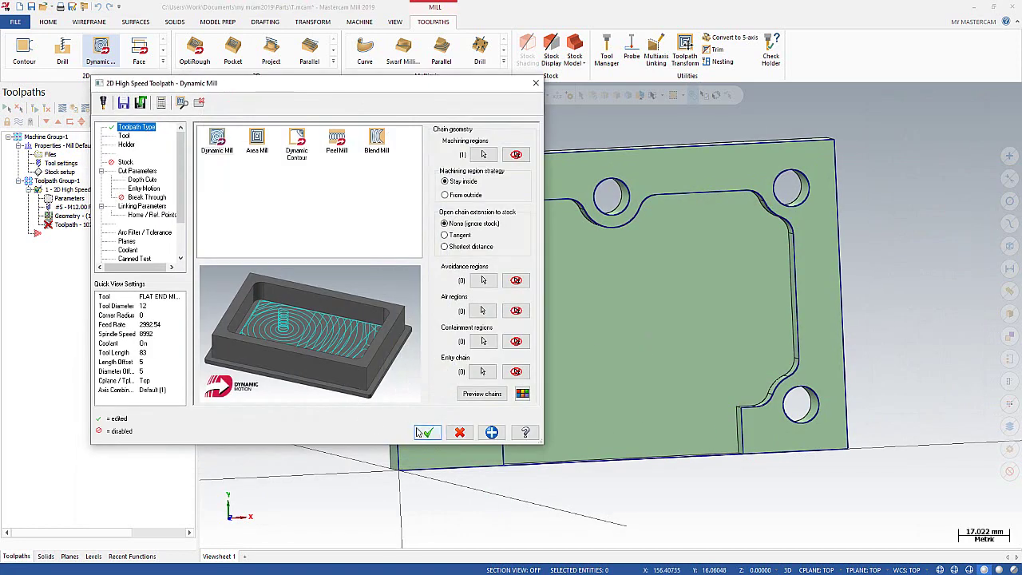
left_click(423, 431)
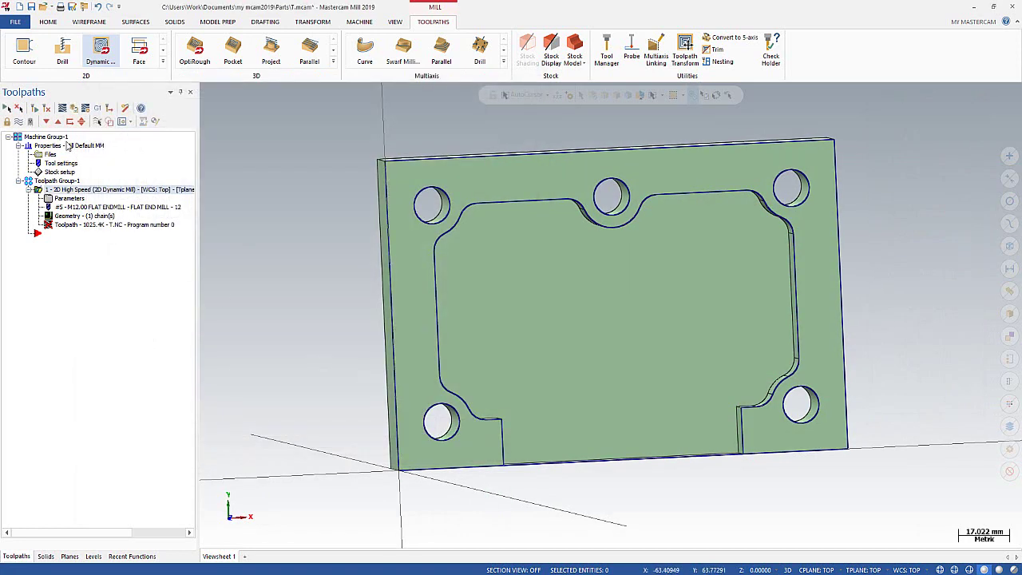
- Regenerate the Dynamic Mill toolpath and backplot it to check the passes fill the pocket
left_click(45, 110)
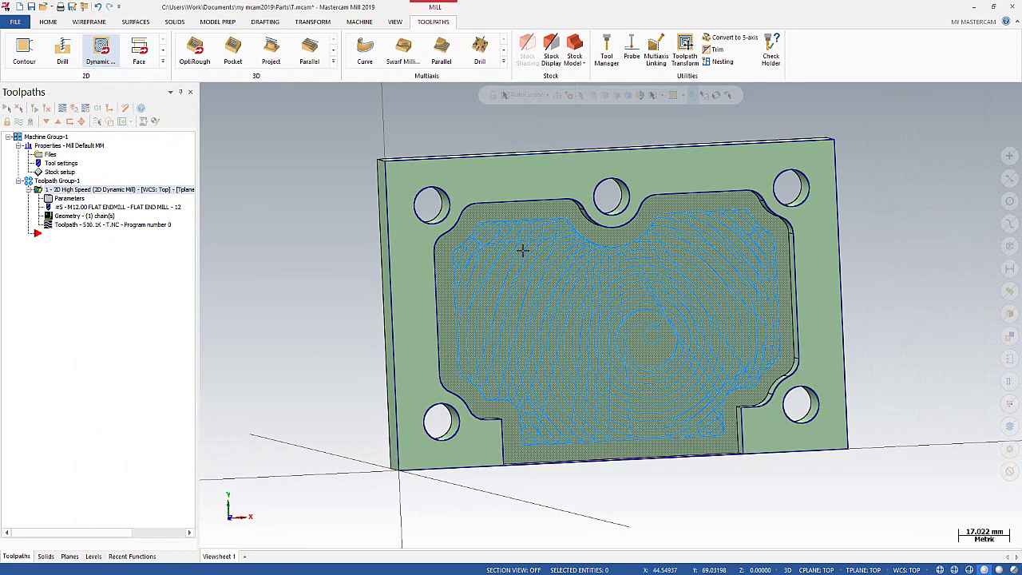
mouse_move(692, 303)
middle_mouse_down()
mouse_move(682, 313)
mouse_move(695, 288)
mouse_move(677, 274)
mouse_move(695, 244)
mouse_move(703, 289)
mouse_move(691, 274)
mouse_move(676, 283)
middle_mouse_up()
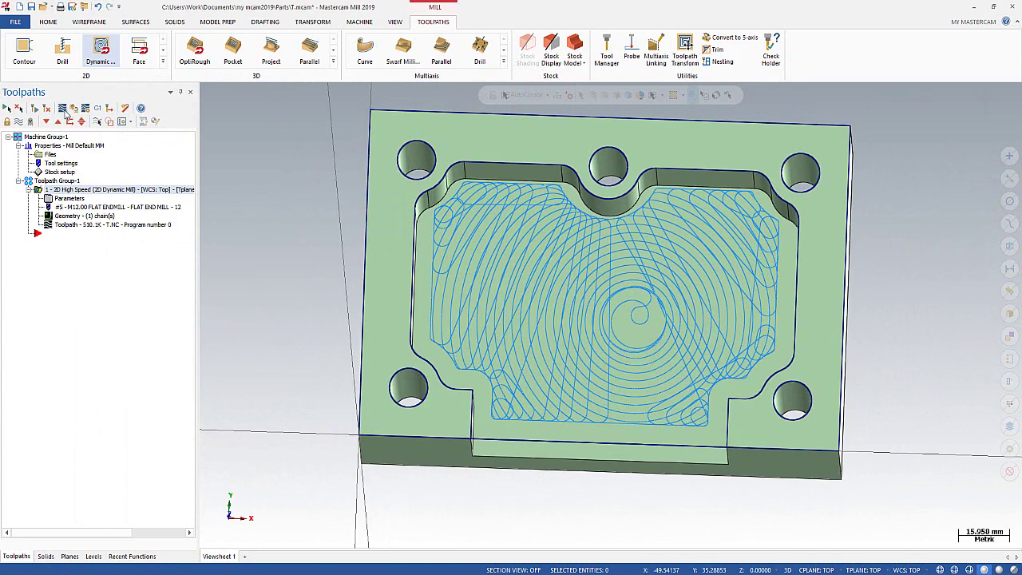
left_click(62, 109)
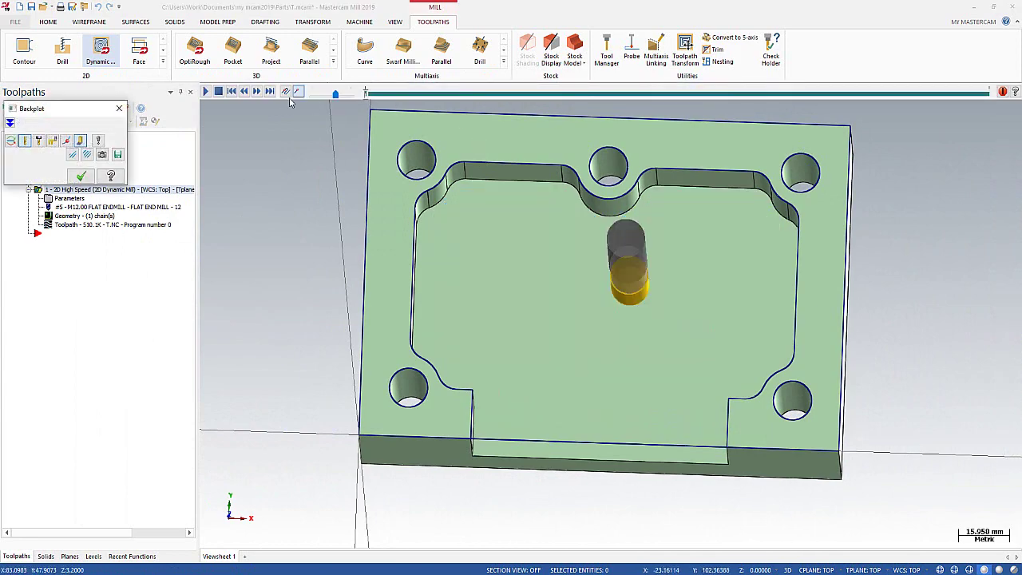
left_click(119, 108)
middle_click_drag(468, 285, 470, 296)
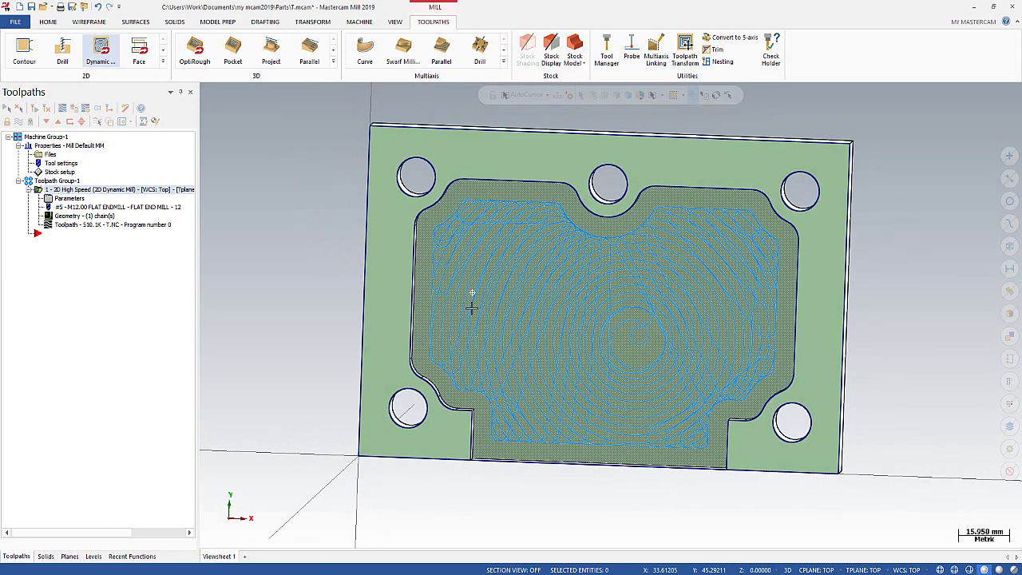
left_click(71, 200)
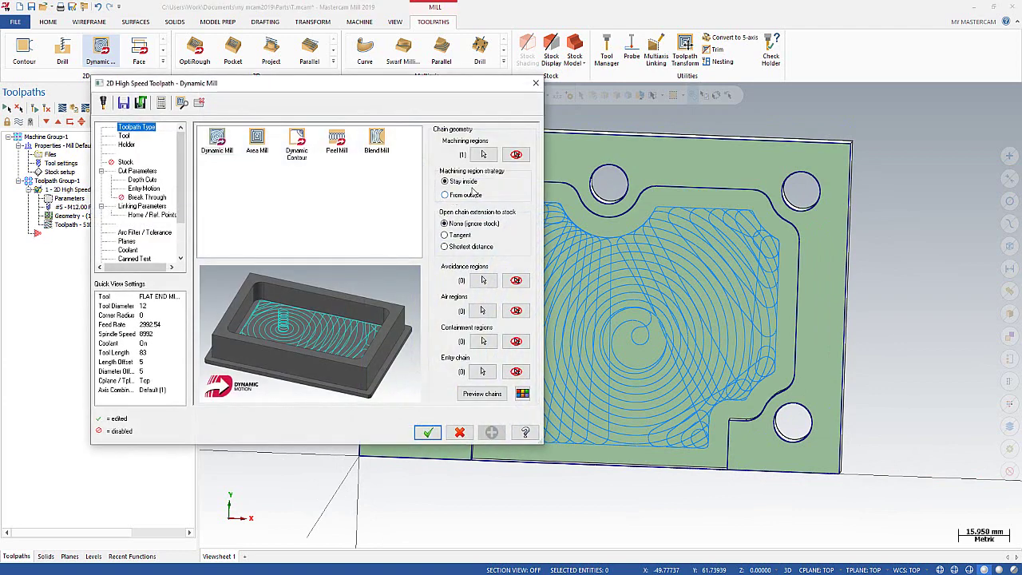
- Set the machining region strategy to From outside and regenerate the toolpath
left_click(447, 196)
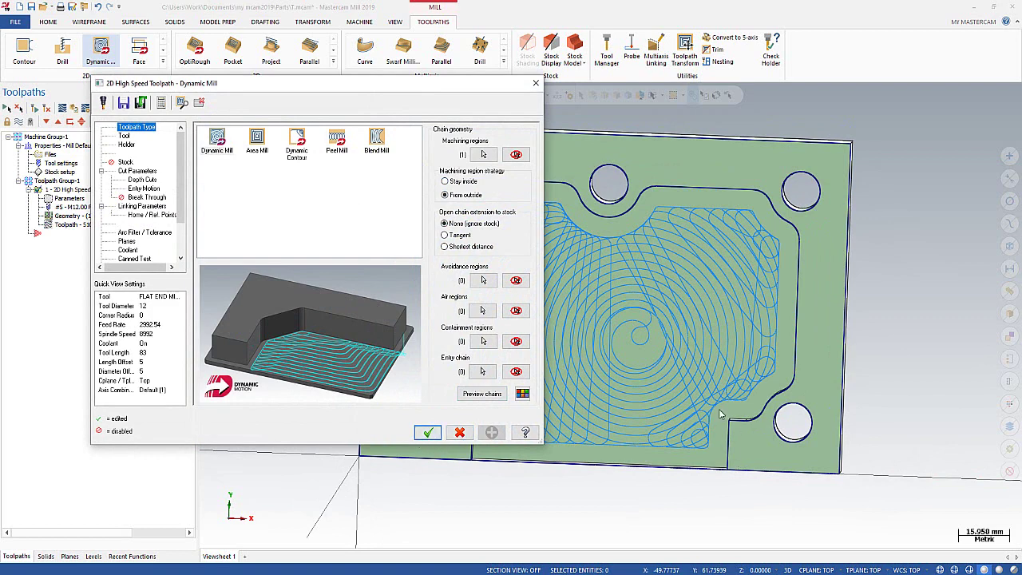
left_click(428, 432)
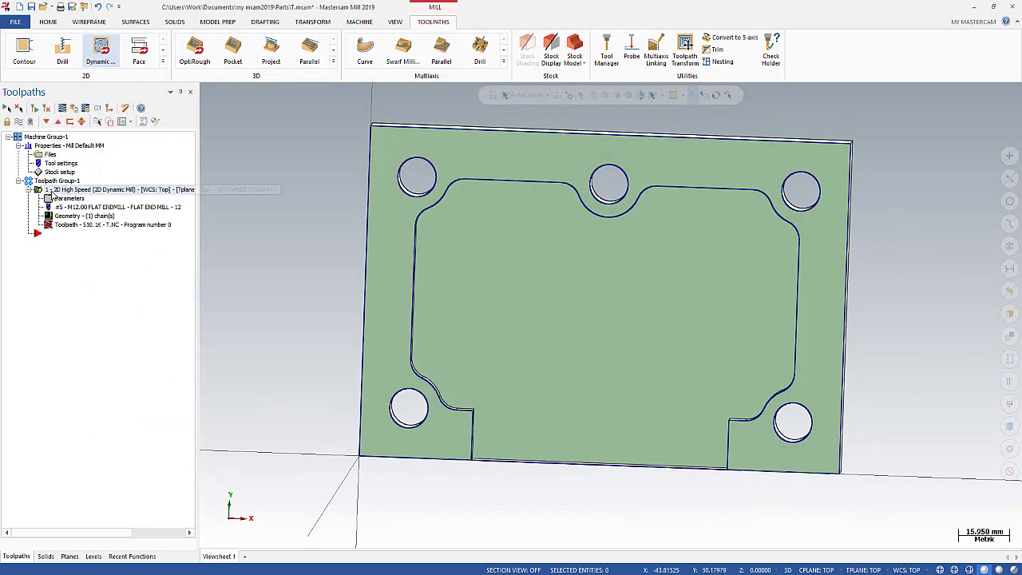
left_click(33, 110)
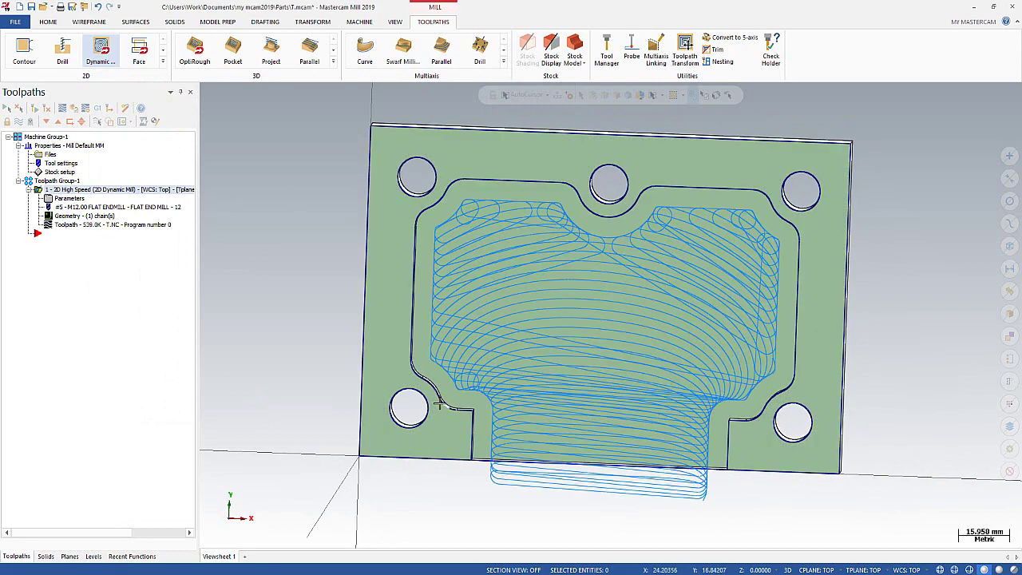
mouse_move(439, 399)
middle_mouse_down()
mouse_move(439, 383)
mouse_move(418, 385)
mouse_move(434, 393)
middle_mouse_up()
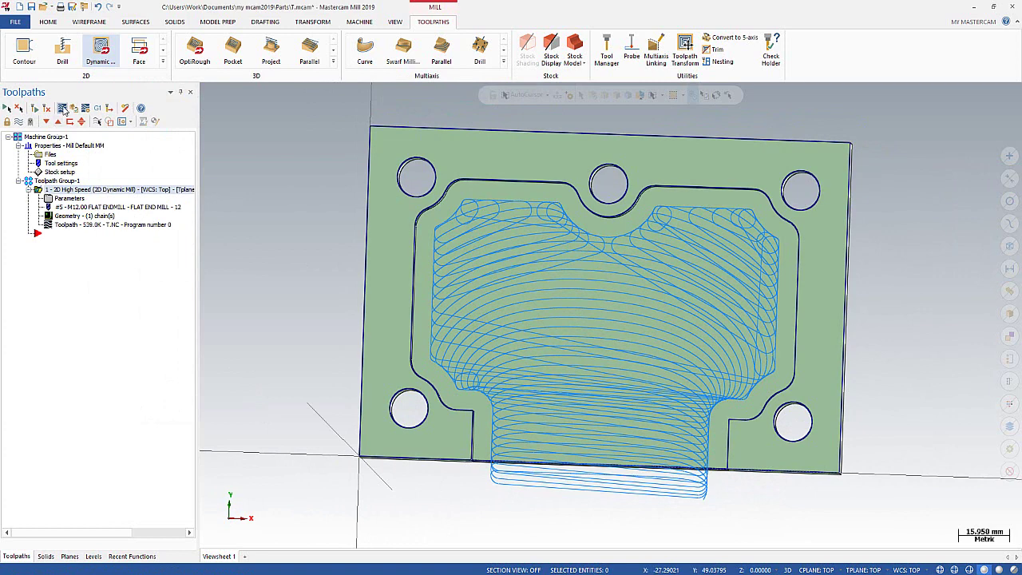
left_click(63, 110)
left_click(206, 93)
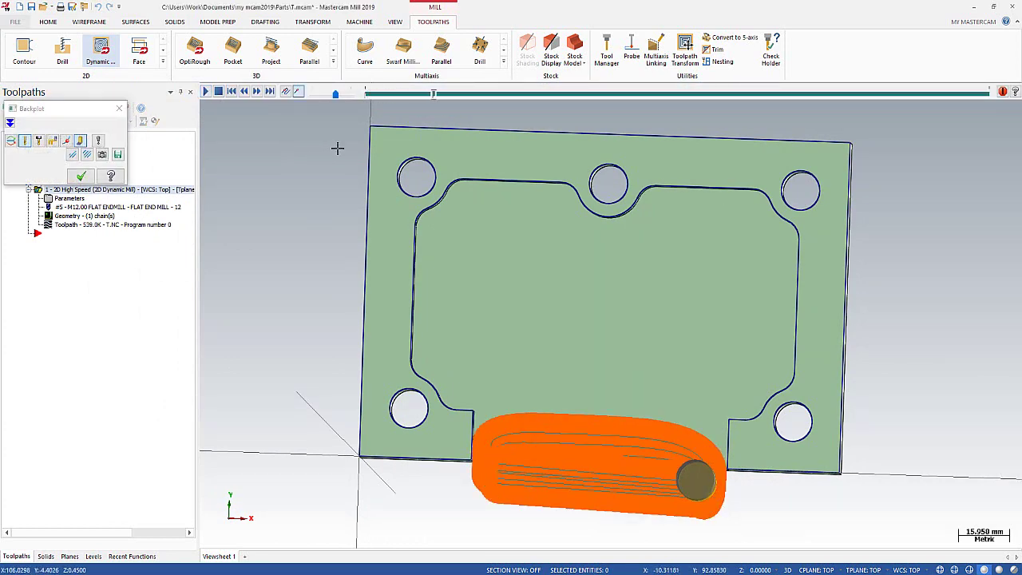
- Backplot the outside-entry toolpath from the Top (WCS) view to confirm it clears the pocket
right_click(257, 168)
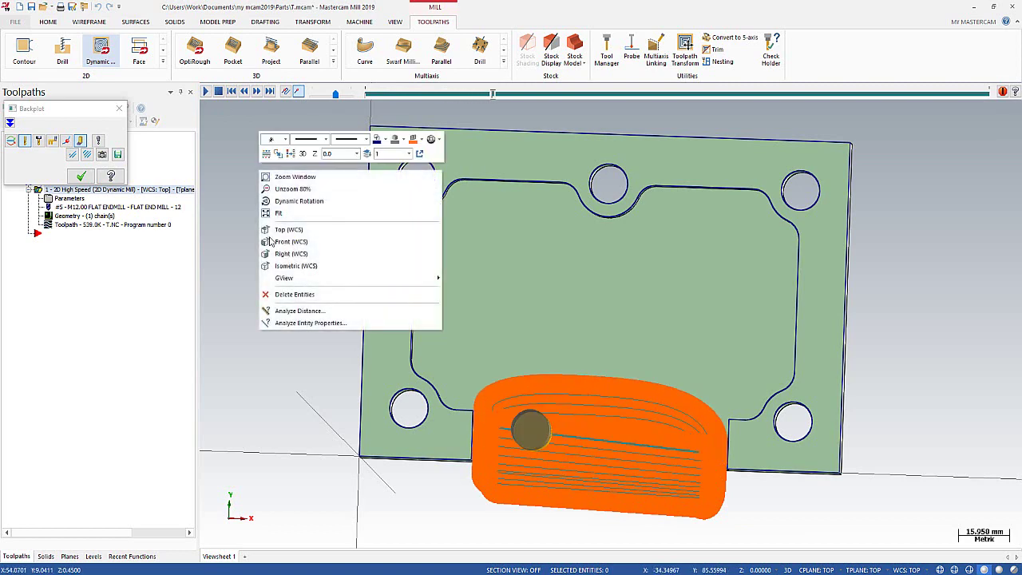
left_click(289, 229)
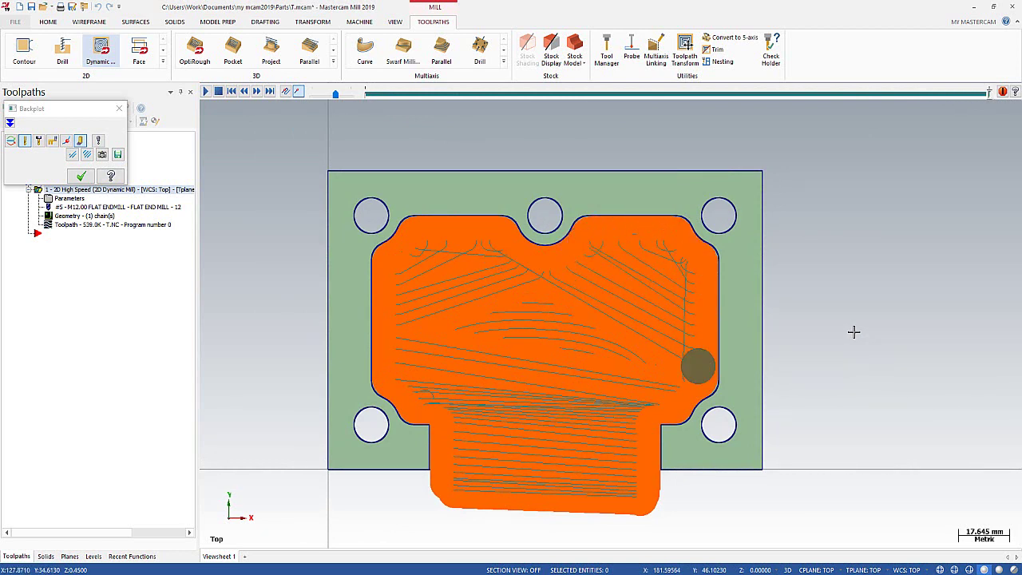
left_click(119, 107)
- Hide the axes and orbit around the looping pocket passes, then return to Top view
mouse_move(375, 172)
middle_mouse_down()
mouse_move(375, 209)
mouse_move(383, 203)
middle_mouse_up()
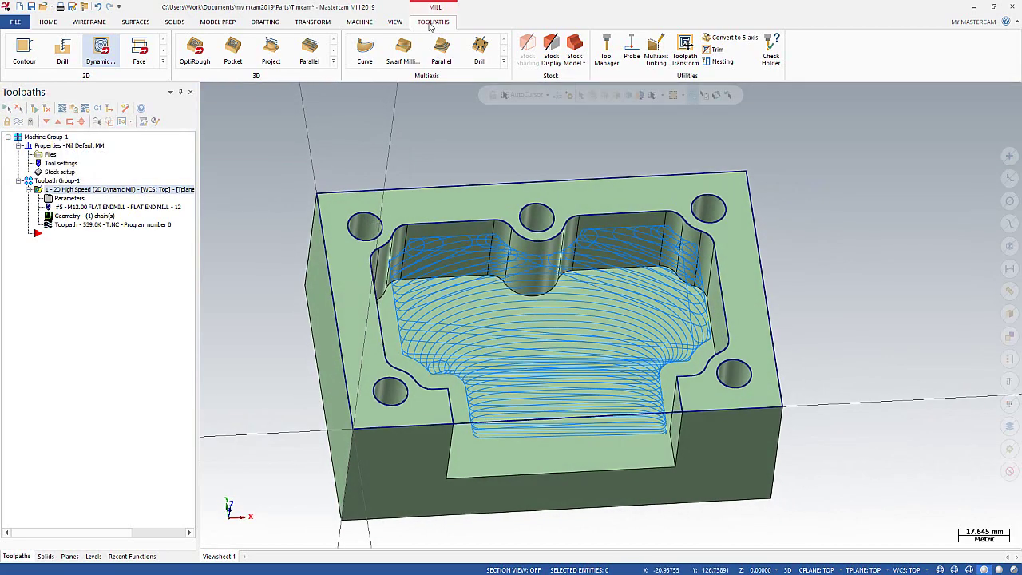
left_click(395, 23)
left_click(605, 48)
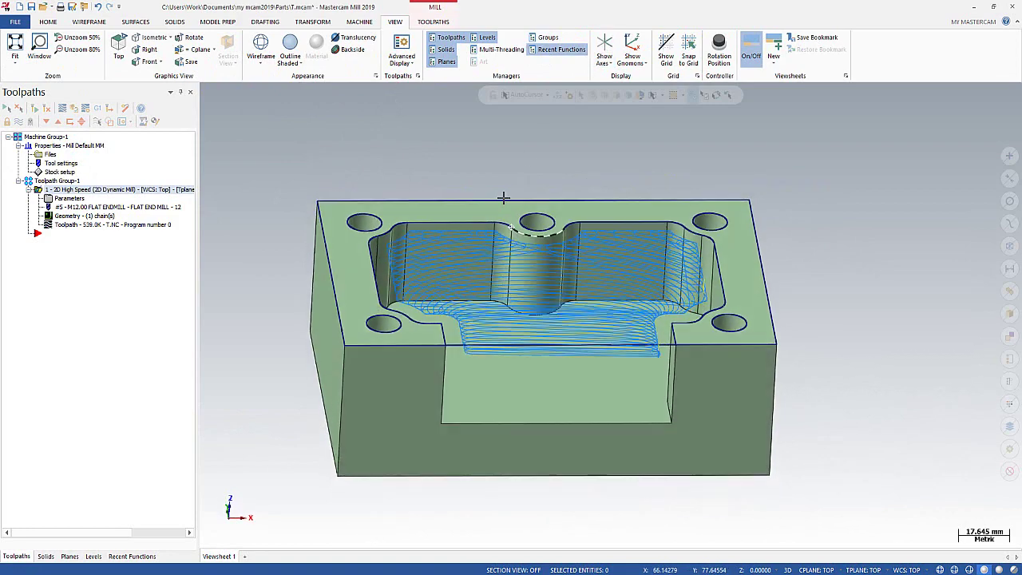
middle_click_drag(502, 198, 463, 209)
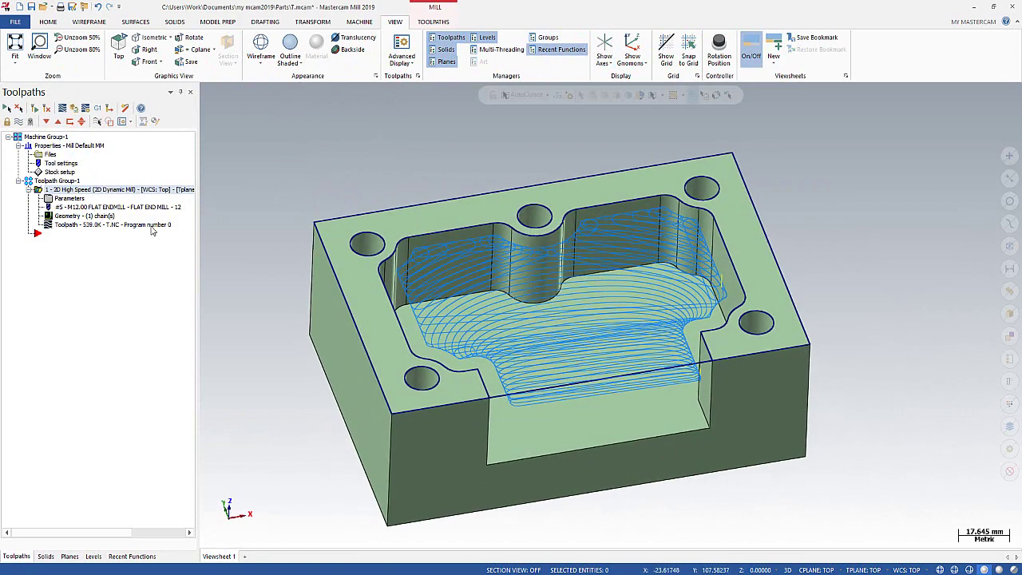
middle_click_drag(446, 264, 471, 253)
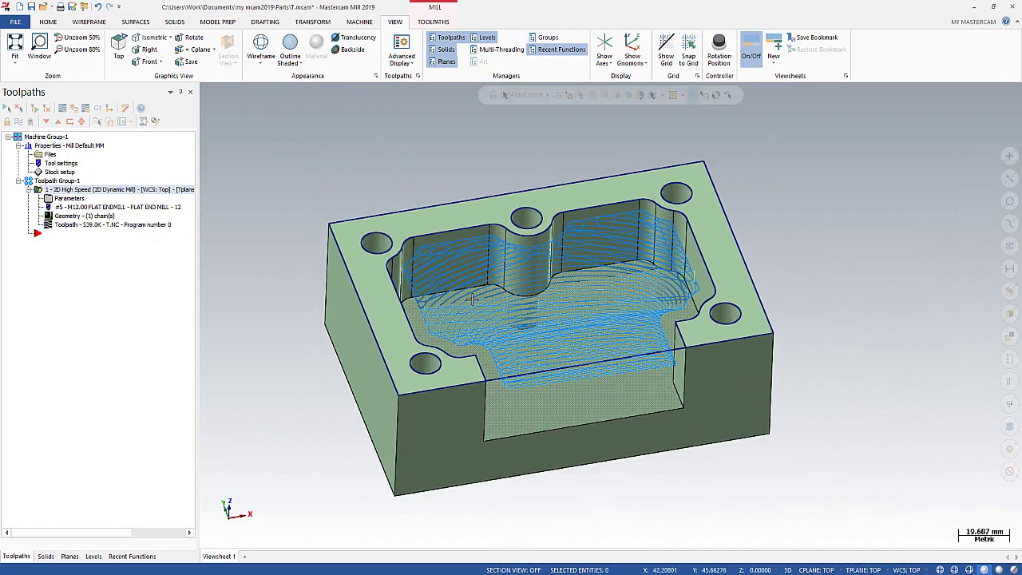
middle_click_drag(479, 279, 793, 174)
middle_click_drag(354, 155, 345, 68)
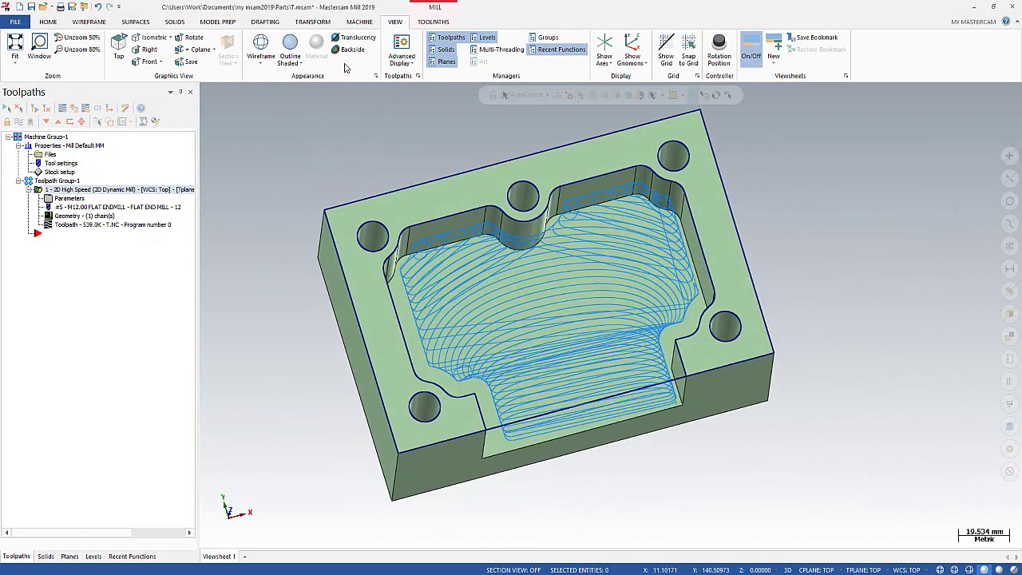
left_click(117, 49)
left_click(98, 24)
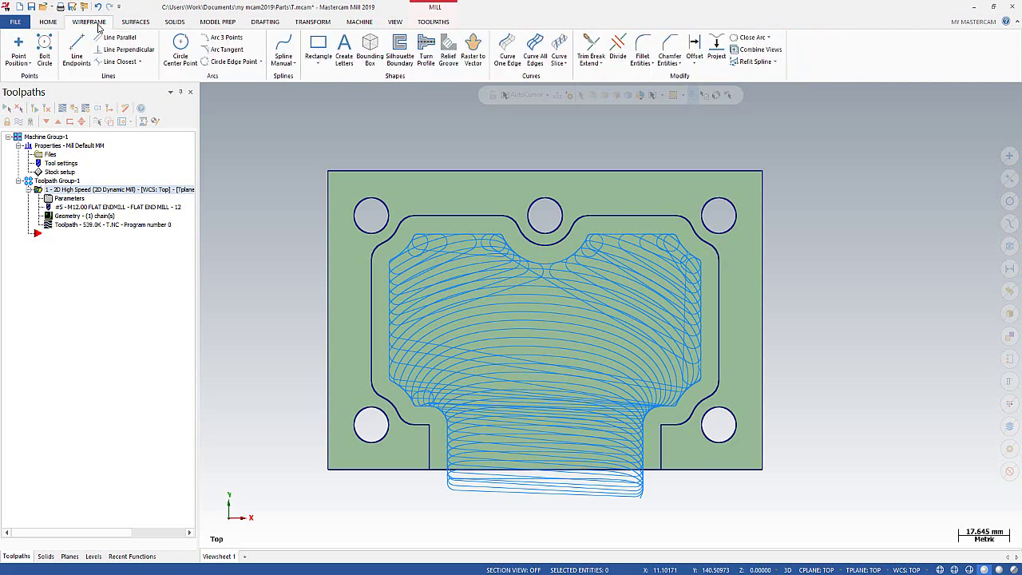
- Start Create Letters and enter the text 'DESIGN AND INNOVATION ENGINEERING'
left_click(345, 50)
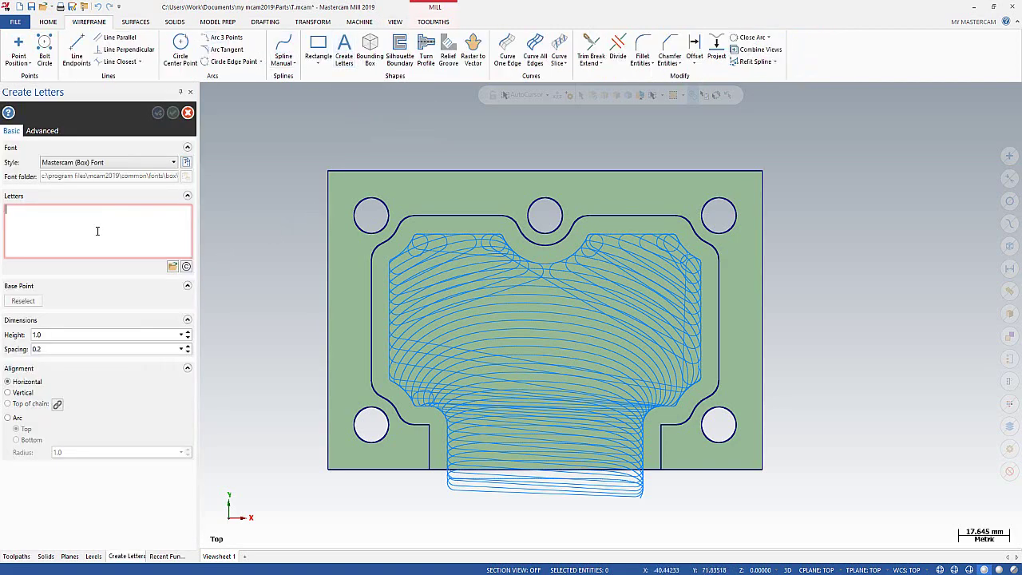
type("d")
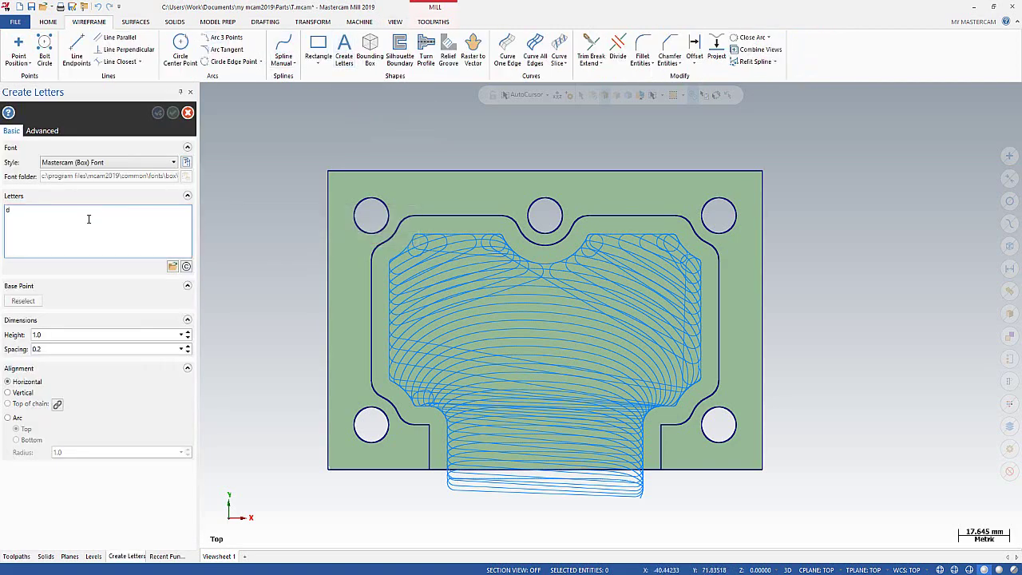
type("D")
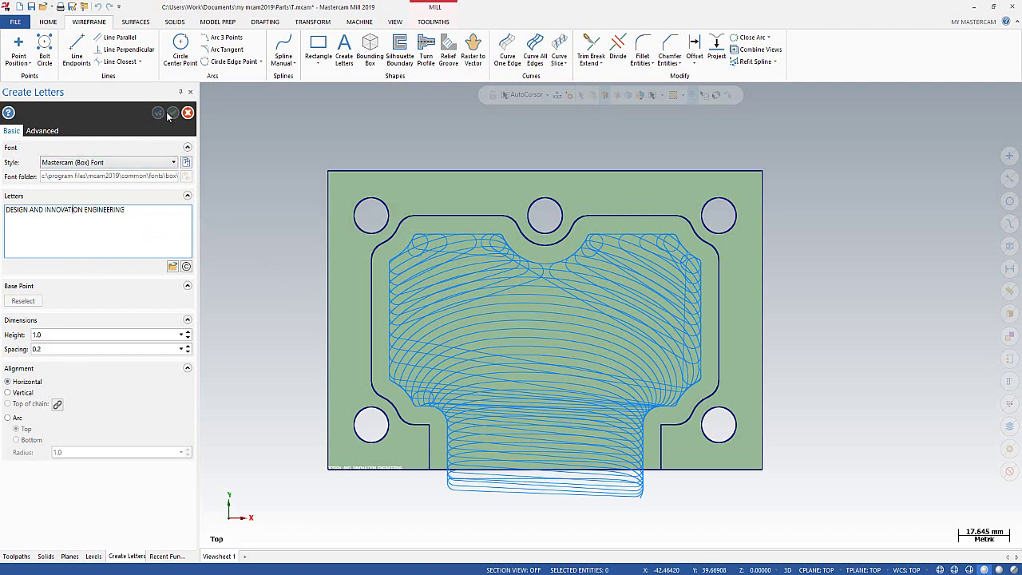
type("2")
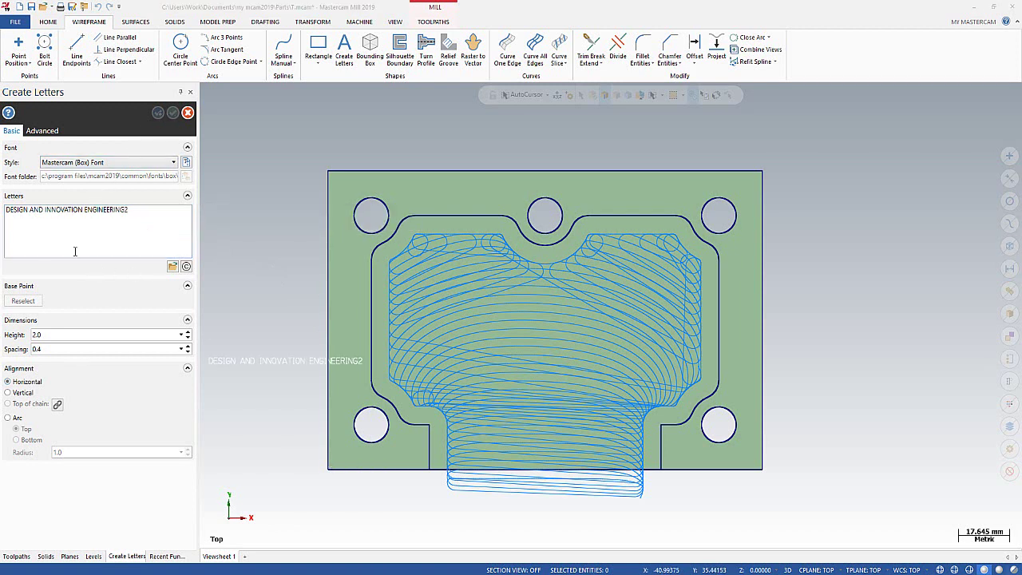
scroll(336, 200, "up", 1)
scroll(343, 192, "up", 1)
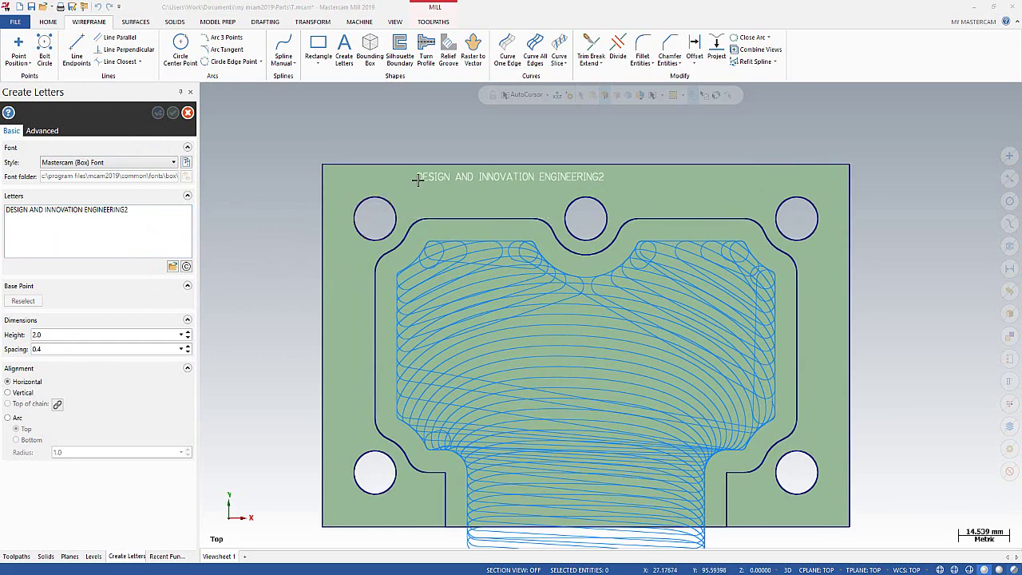
scroll(375, 177, "up", 1)
scroll(365, 152, "up", 1)
- Place the text above the plate's top edge with height 5.0 and spacing 1.0
left_click(355, 142)
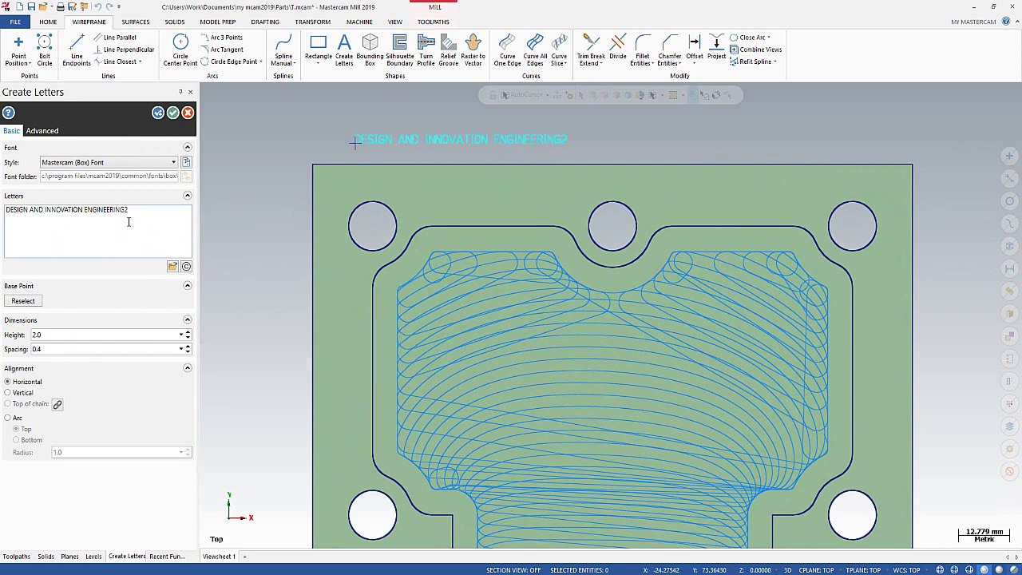
left_click(187, 334)
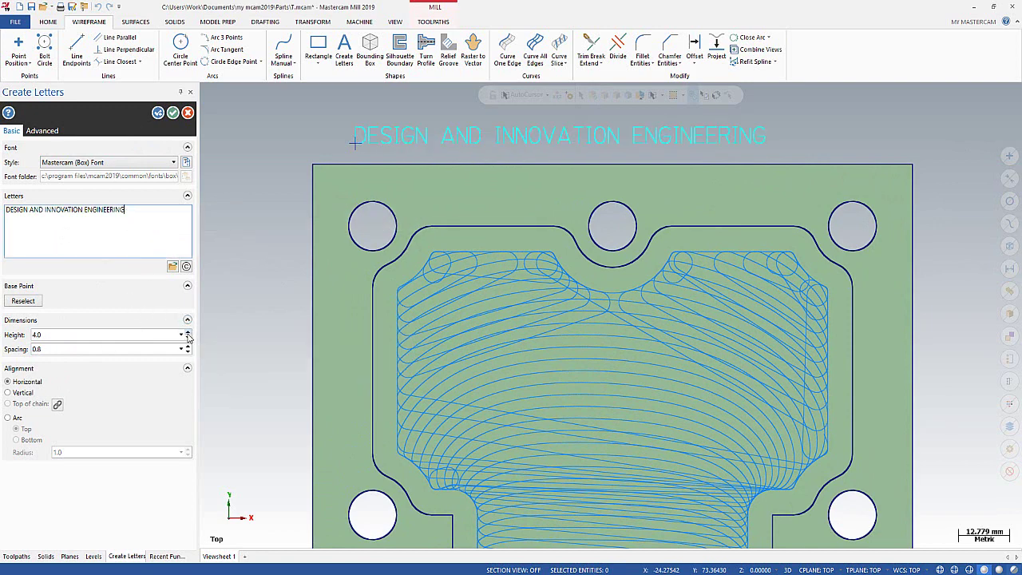
left_click(187, 335)
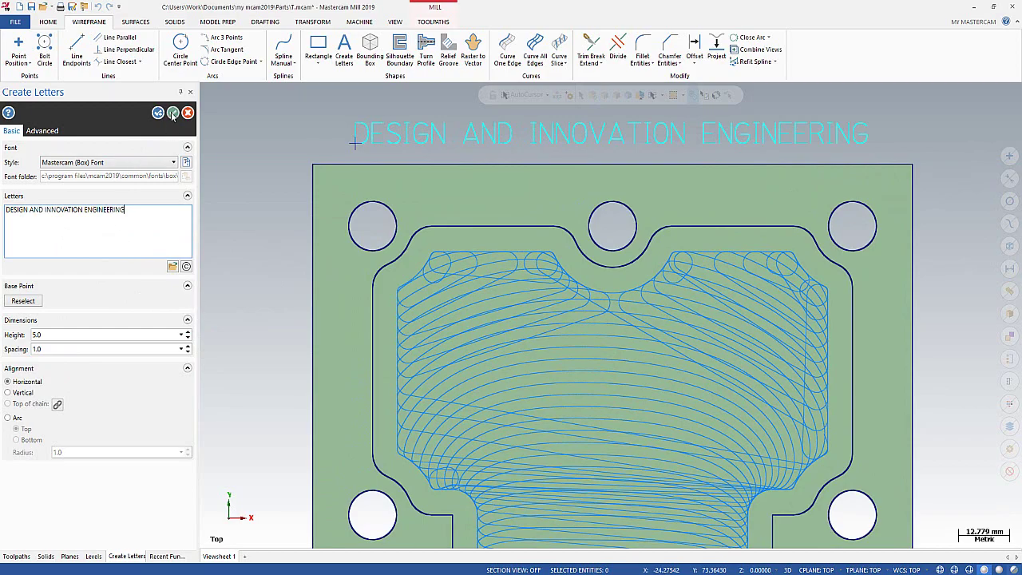
left_click(173, 114)
scroll(364, 212, "up", 2)
scroll(375, 231, "down", 3)
scroll(399, 248, "down", 1)
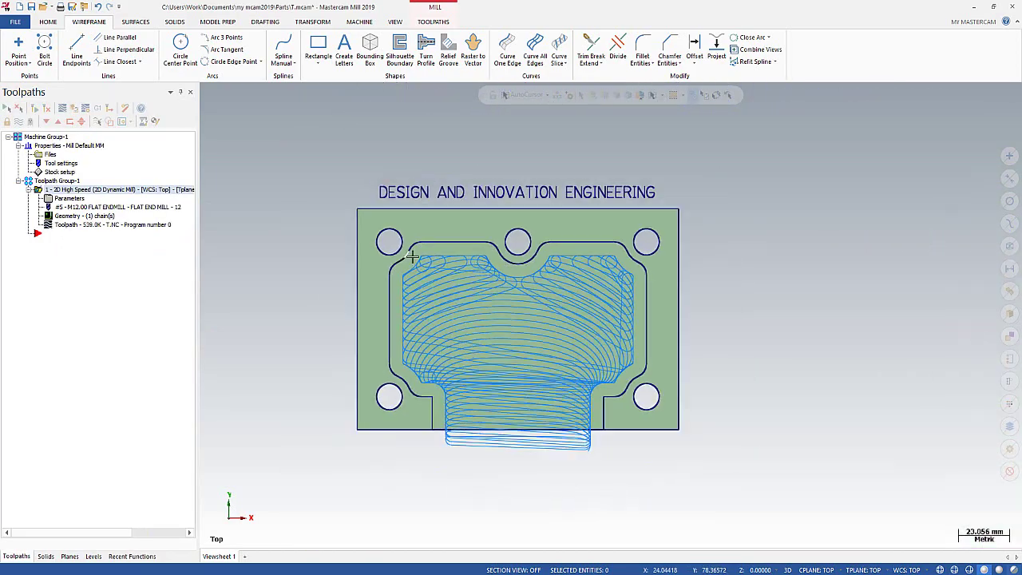
middle_click_drag(412, 256, 463, 218)
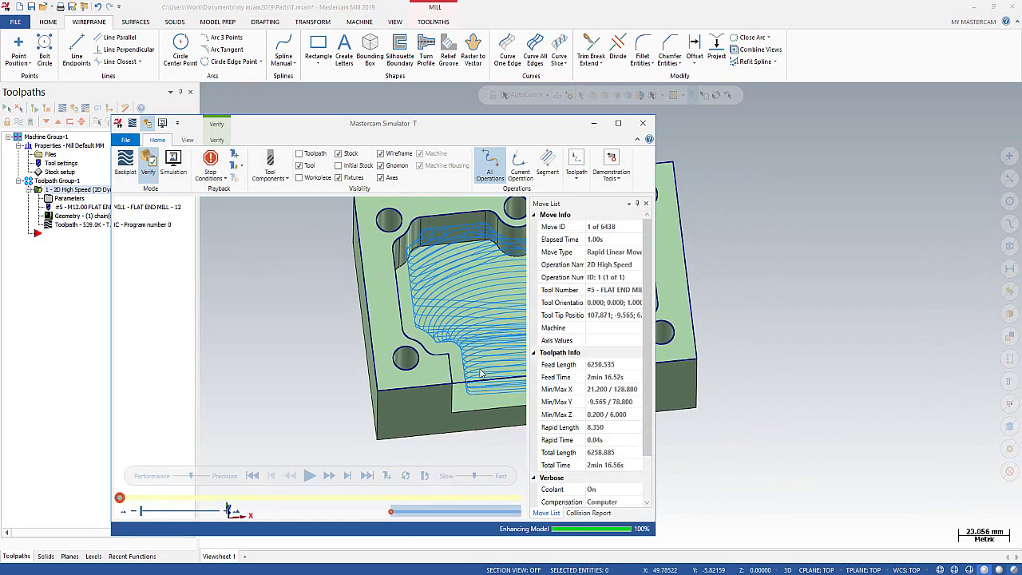
- Hide the simulator axes and run Verify through all 6438 moves, then close the simulator
left_click(597, 328)
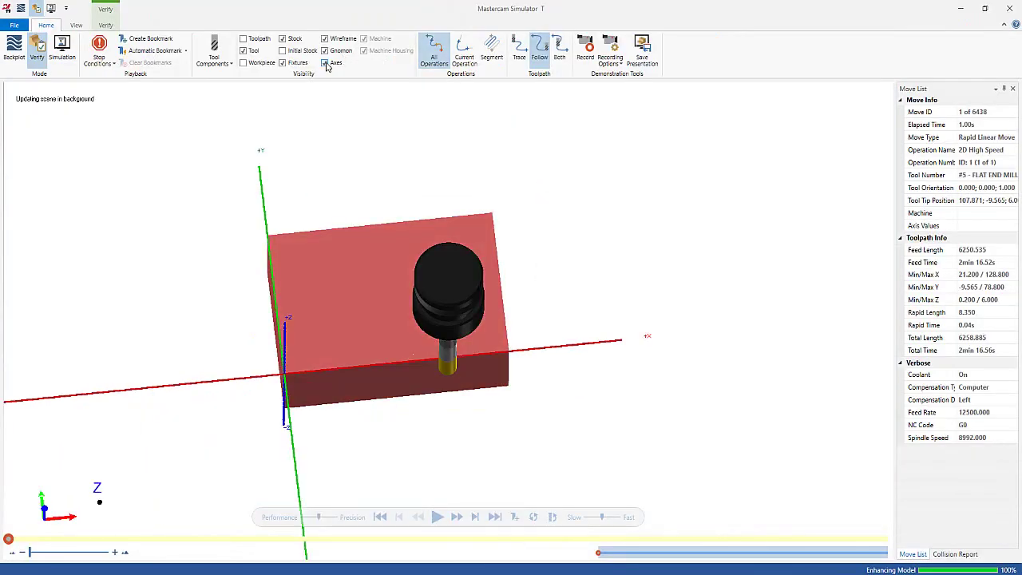
left_click(325, 63)
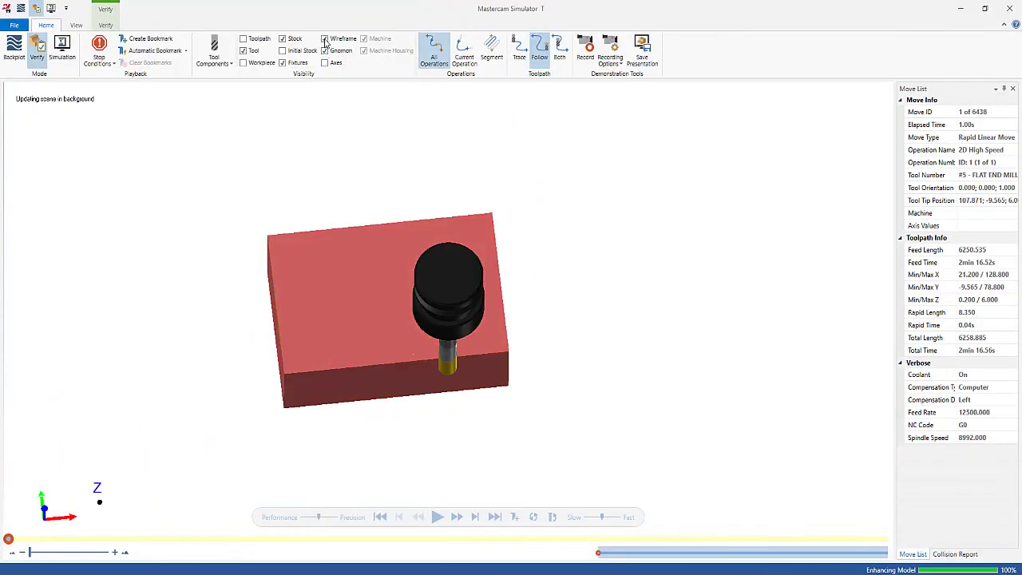
mouse_move(518, 238)
middle_mouse_down()
mouse_move(481, 191)
mouse_move(495, 231)
mouse_move(497, 221)
mouse_move(489, 230)
middle_mouse_up()
scroll(351, 335, "up", 4)
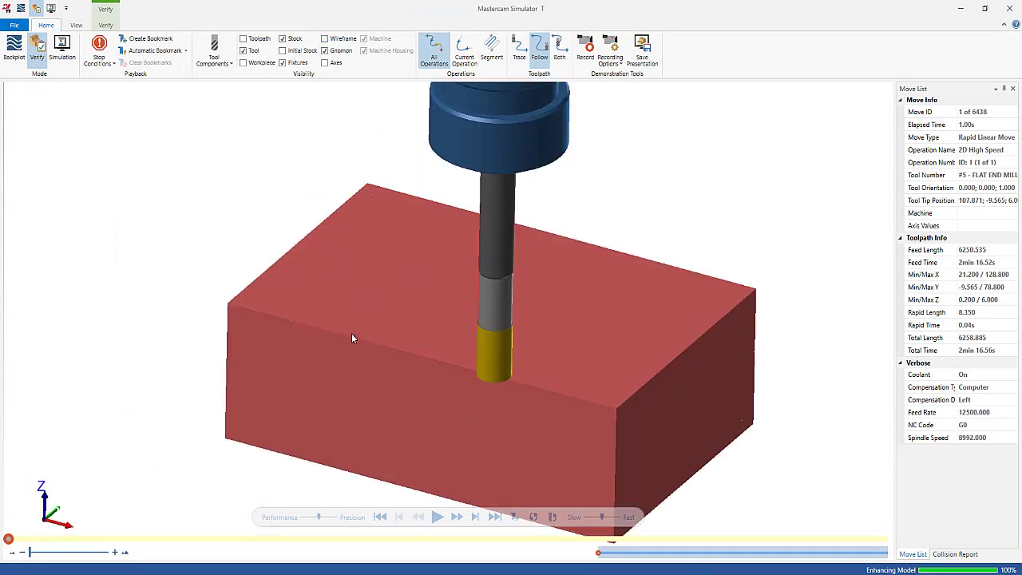
left_click(438, 517)
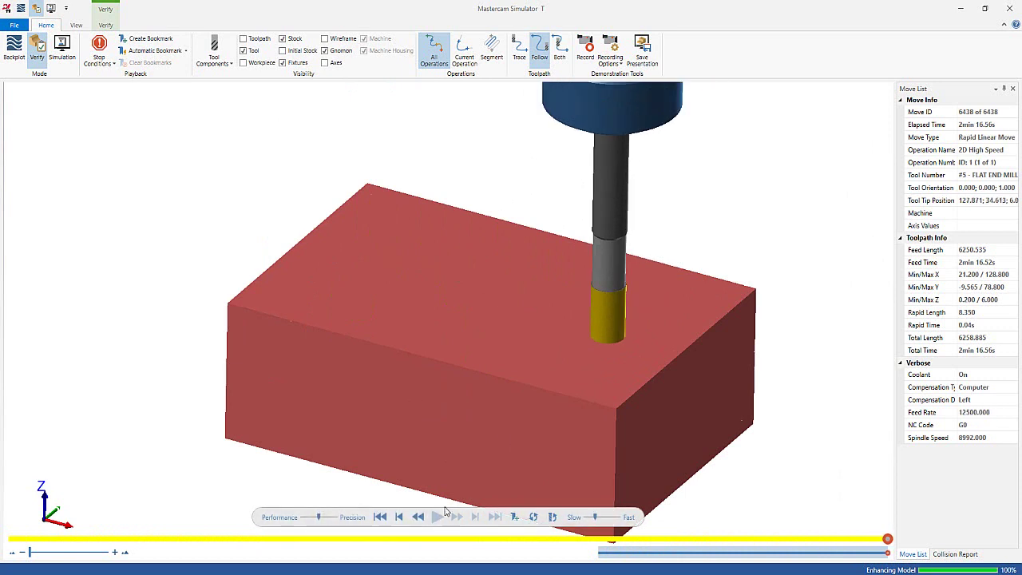
scroll(471, 397, "up", 2)
scroll(483, 364, "down", 2)
scroll(483, 363, "down", 3)
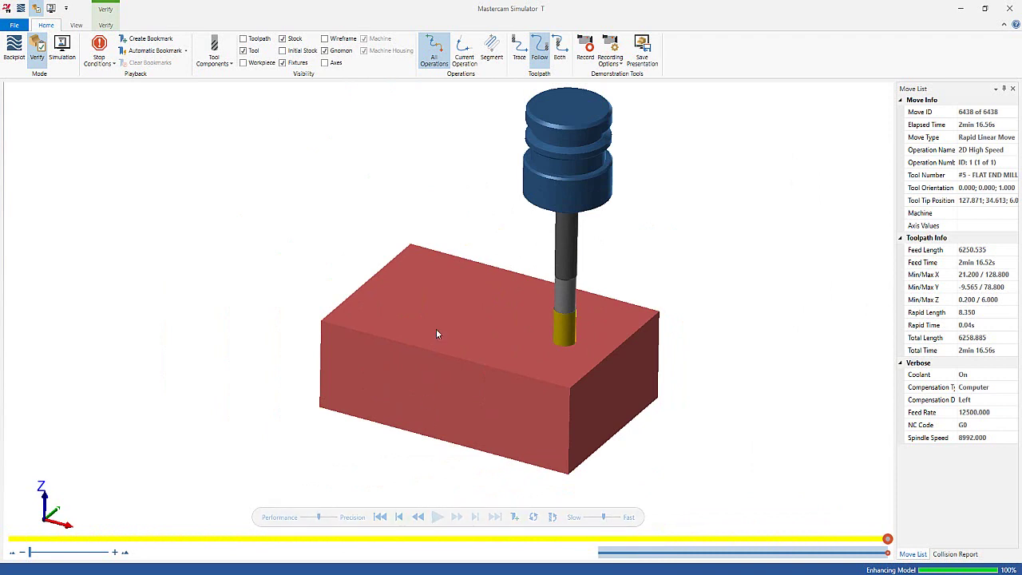
scroll(435, 328, "up", 2)
scroll(445, 390, "down", 4)
left_click(1013, 8)
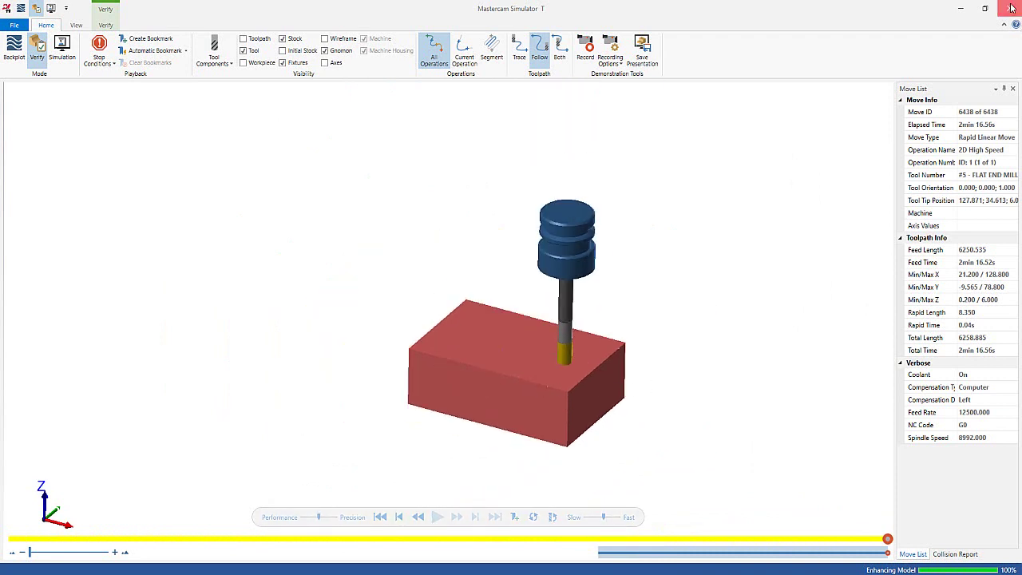
- Turn the axis display back on and reorient the view of the part
scroll(685, 369, "up", 2)
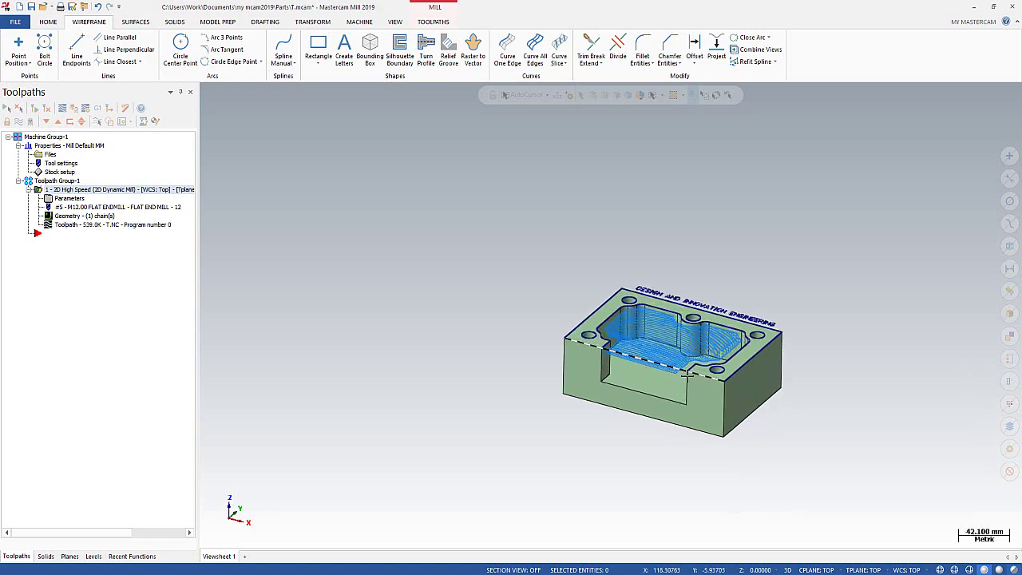
scroll(684, 369, "up", 2)
scroll(678, 363, "up", 1)
middle_click_drag(581, 319, 587, 313)
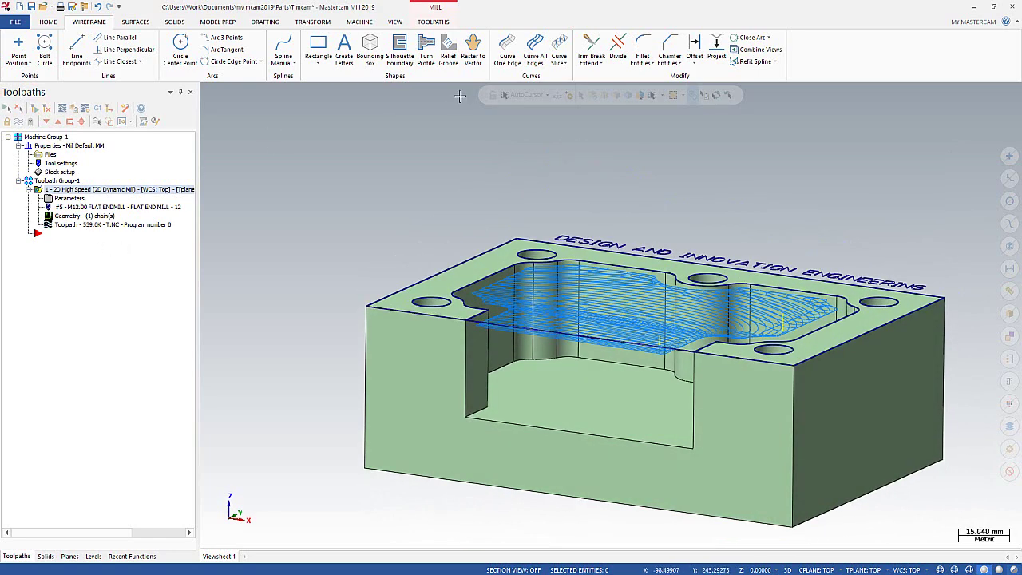
left_click(402, 22)
left_click(600, 43)
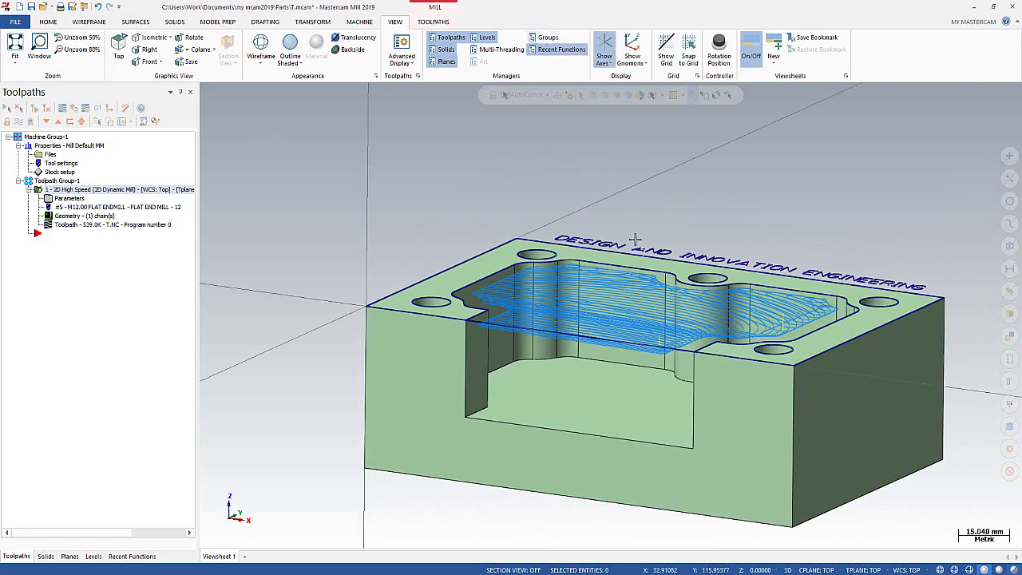
middle_click_drag(575, 264, 559, 287)
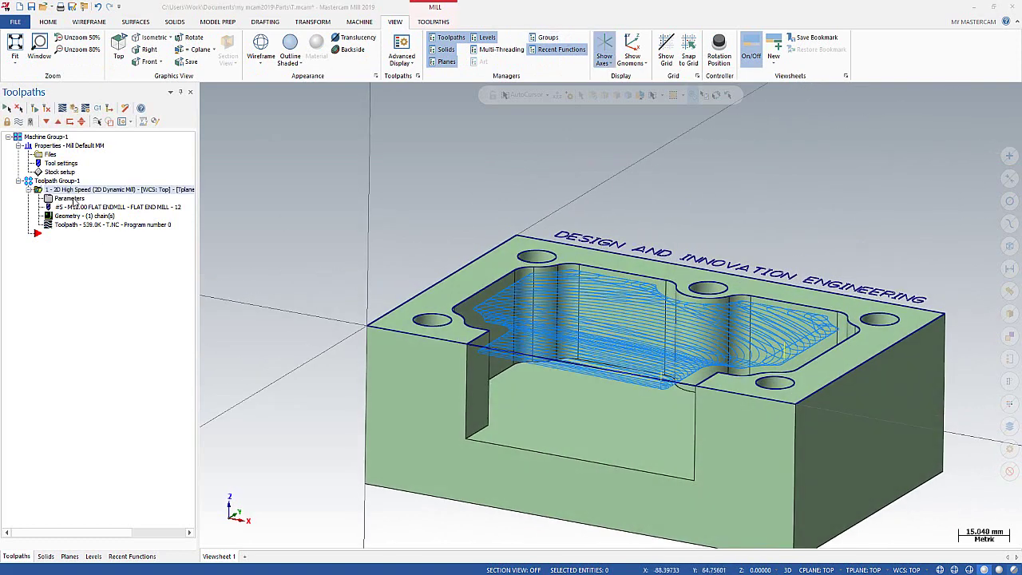
- Turn off Depth cuts on the Dynamic Mill toolpath and regenerate it
left_click(71, 199)
left_click(142, 179)
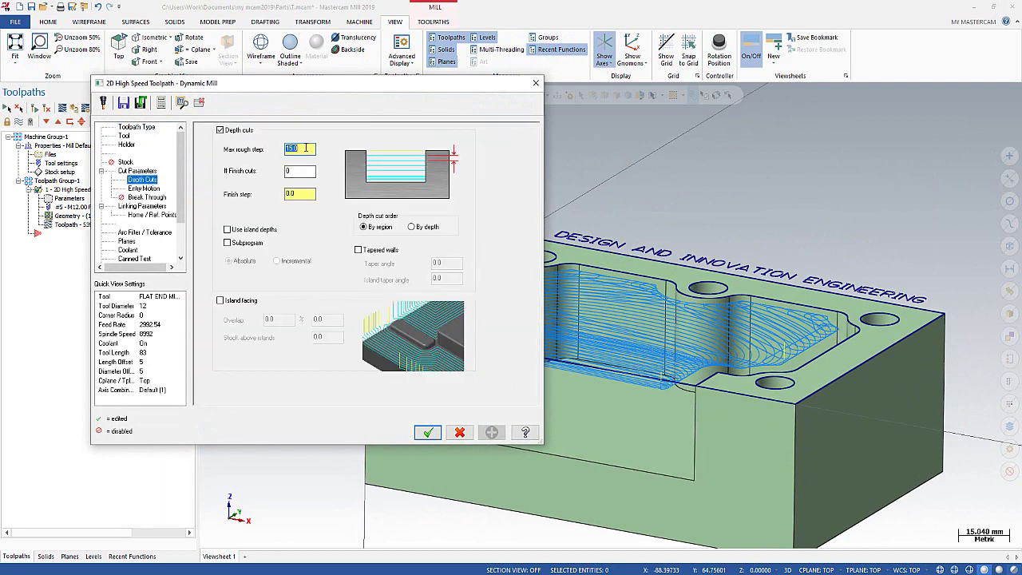
left_click(223, 131)
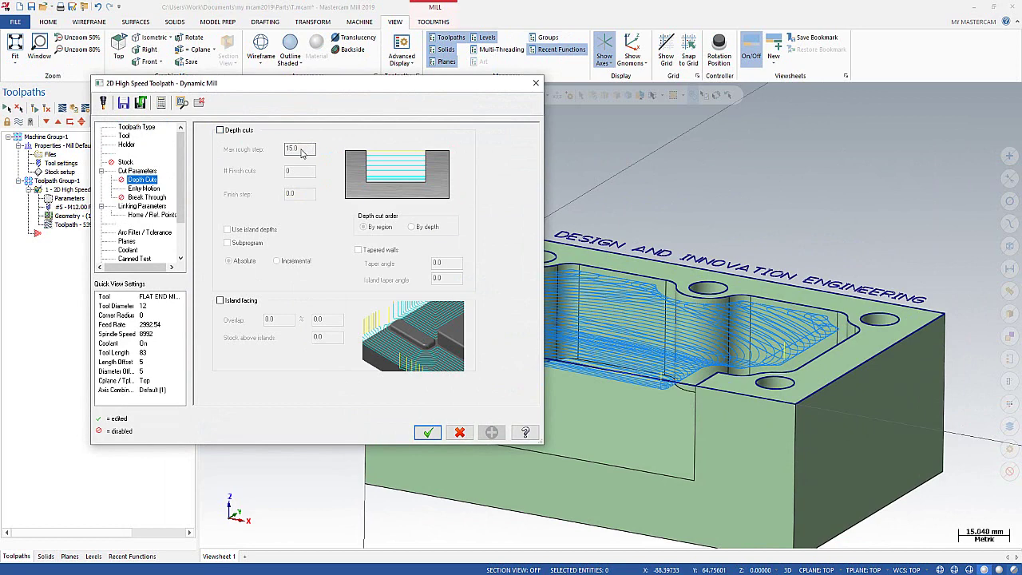
left_click(156, 189)
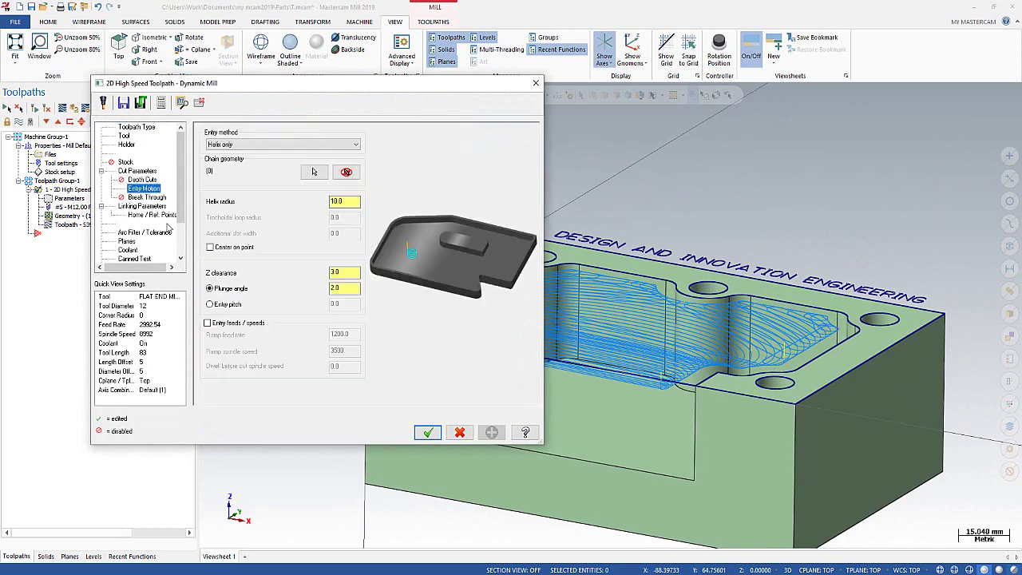
left_click(426, 433)
left_click(47, 109)
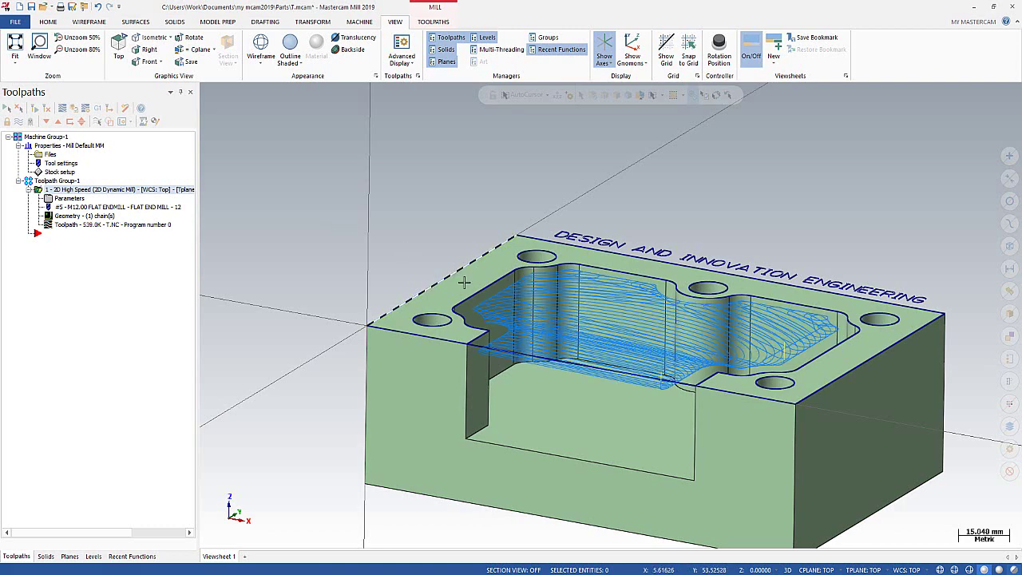
- Set the toolpath depth to -30.0 by picking the pocket floor, then regenerate
middle_click_drag(465, 284, 467, 319)
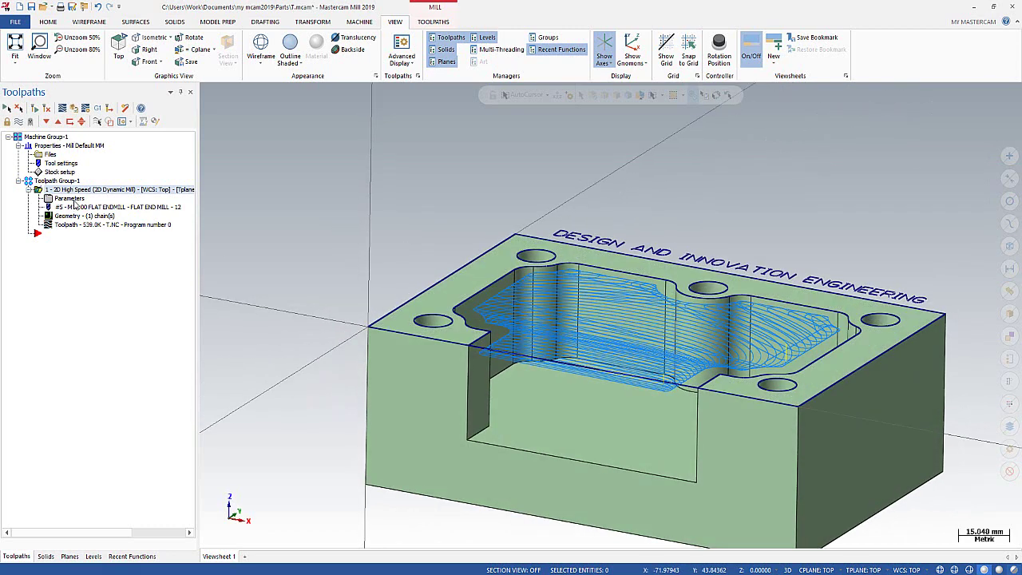
left_click(72, 201)
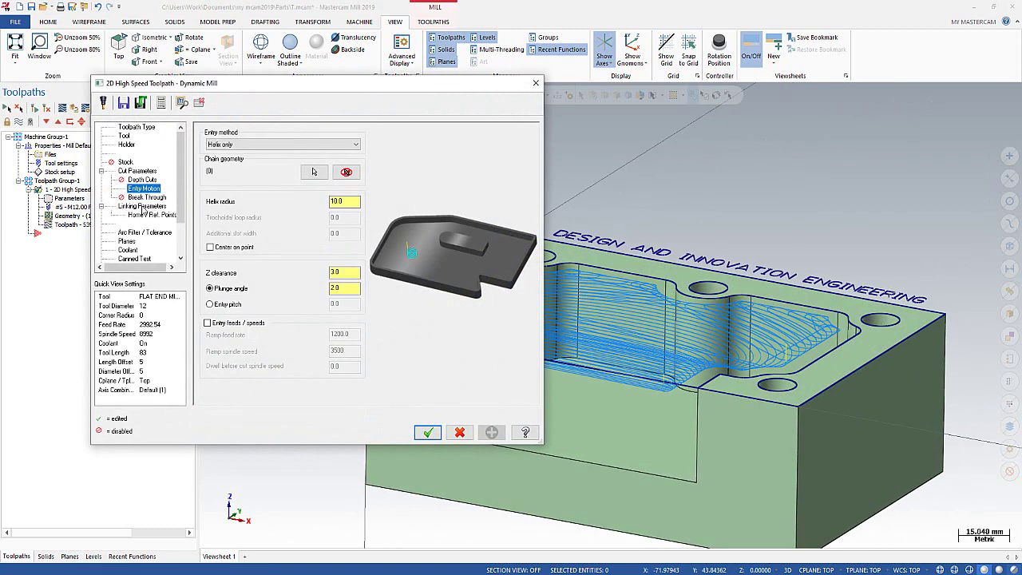
left_click(143, 206)
left_click(345, 355)
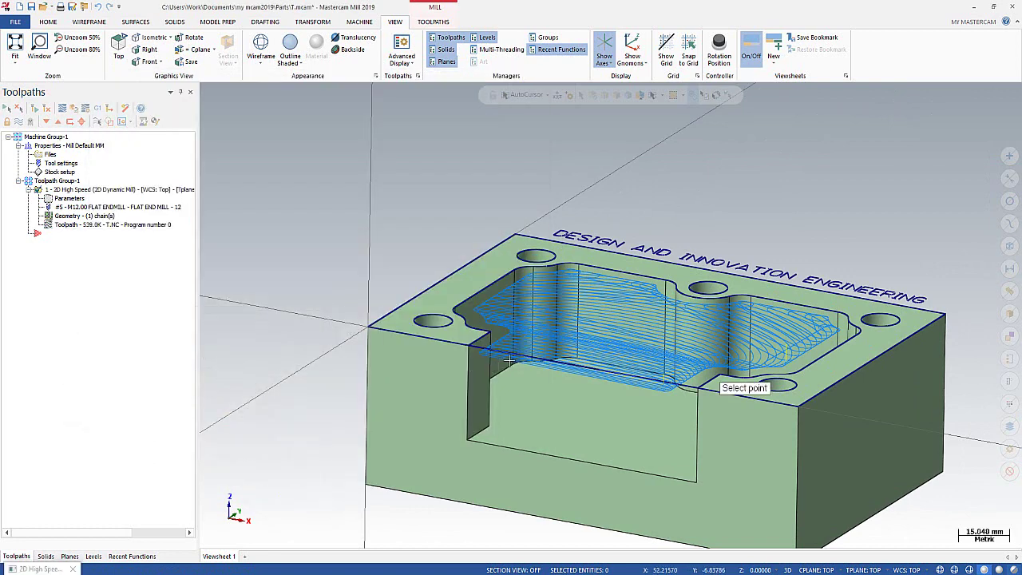
left_click(468, 438)
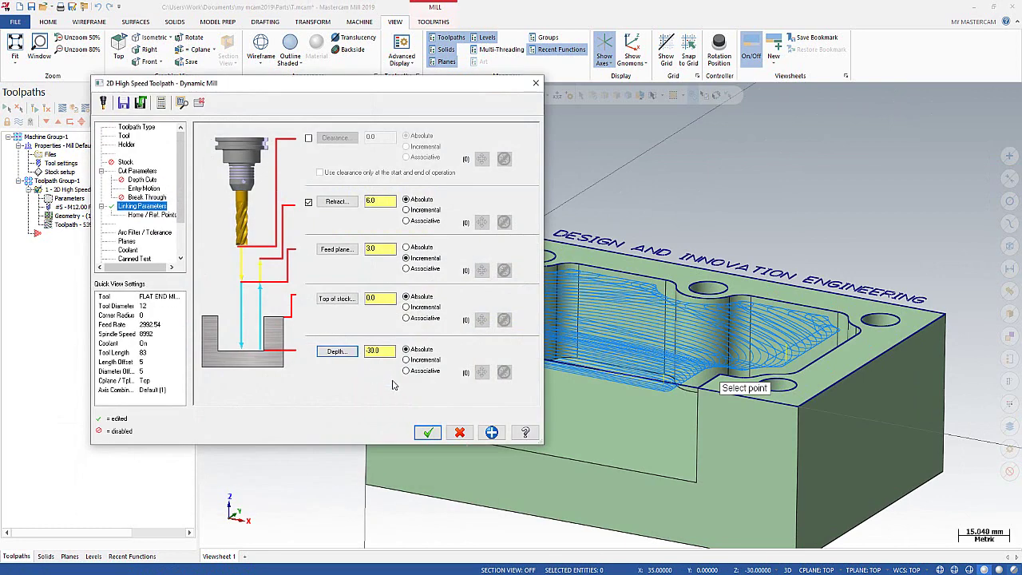
left_click(427, 432)
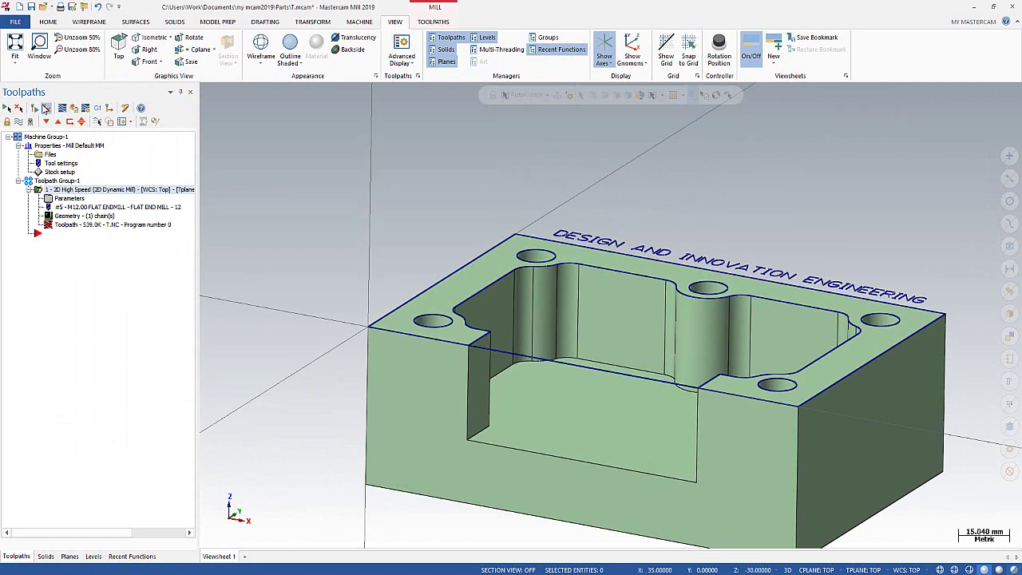
left_click(45, 108)
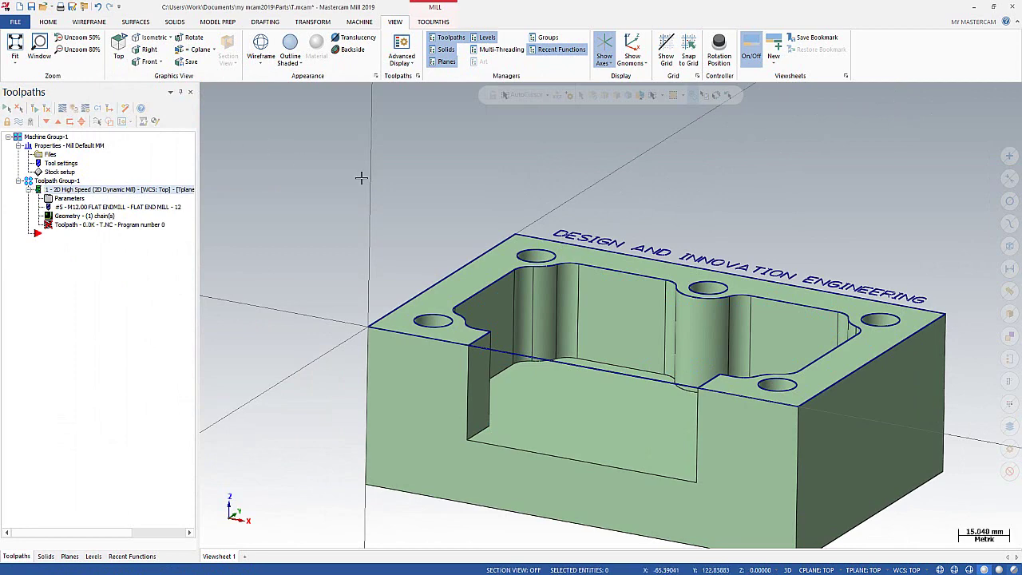
- Re-enable Depth cuts with a 15.0 max rough step and regenerate the multi-level toolpath
left_click(82, 199)
left_click(144, 180)
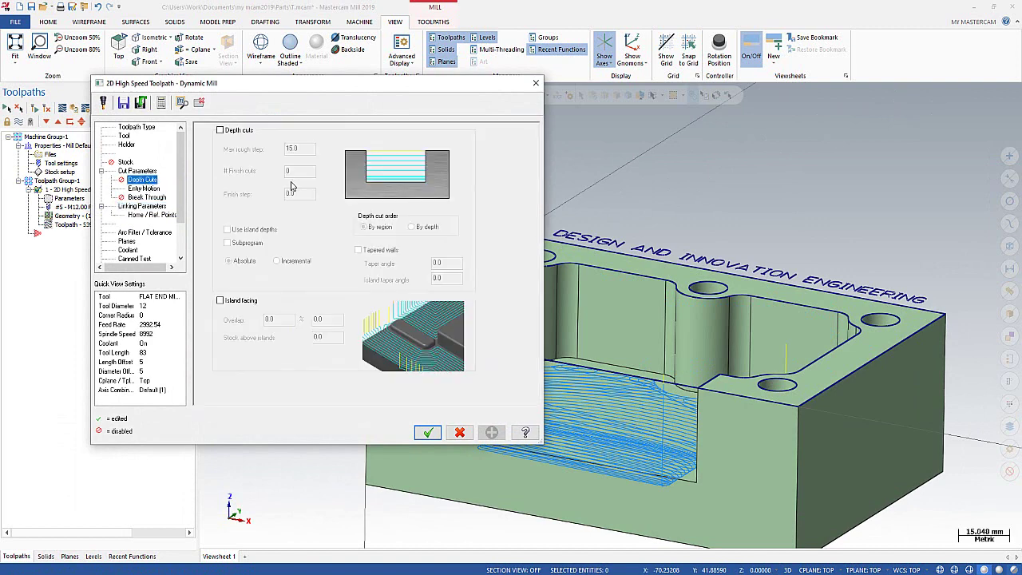
left_click(220, 131)
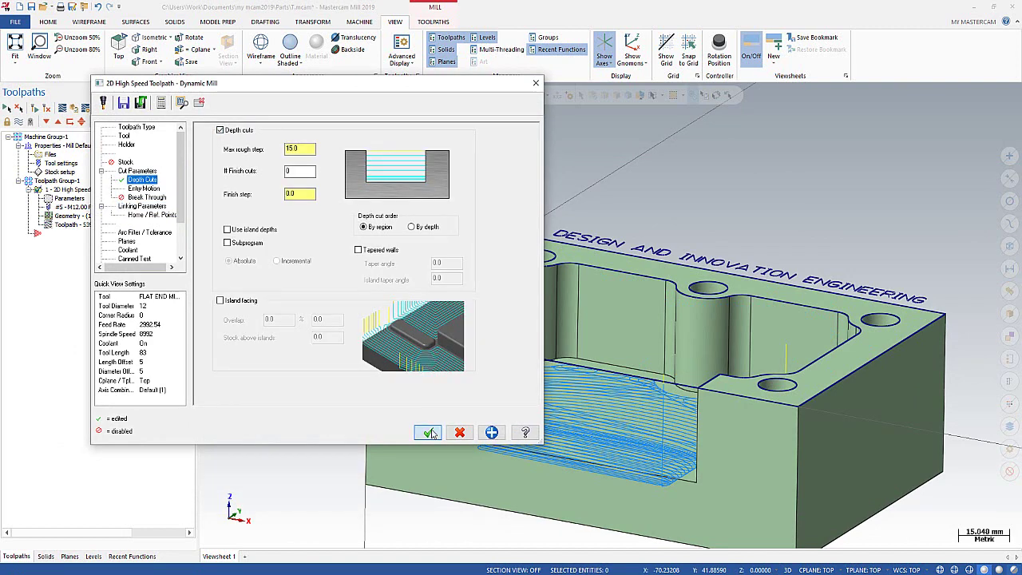
left_click(429, 433)
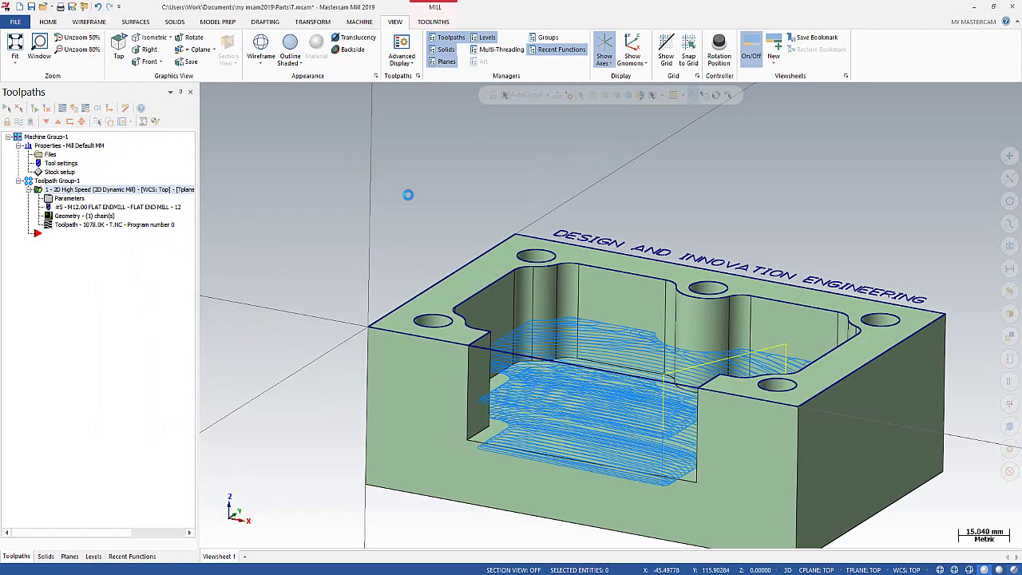
mouse_move(406, 191)
middle_mouse_down()
mouse_move(527, 277)
mouse_move(360, 264)
middle_mouse_up()
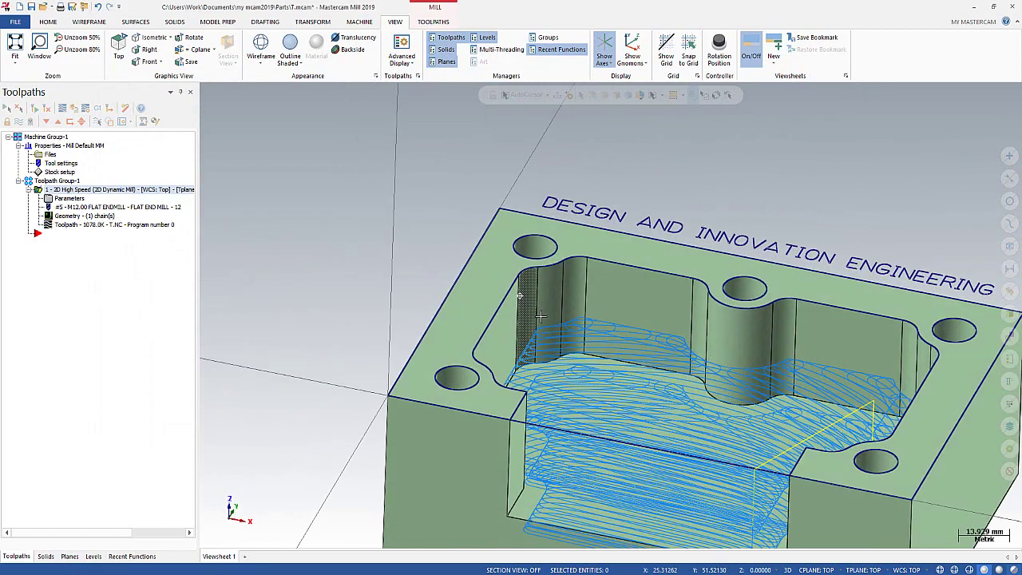
scroll(416, 339, "down", 3)
scroll(417, 339, "up", 3)
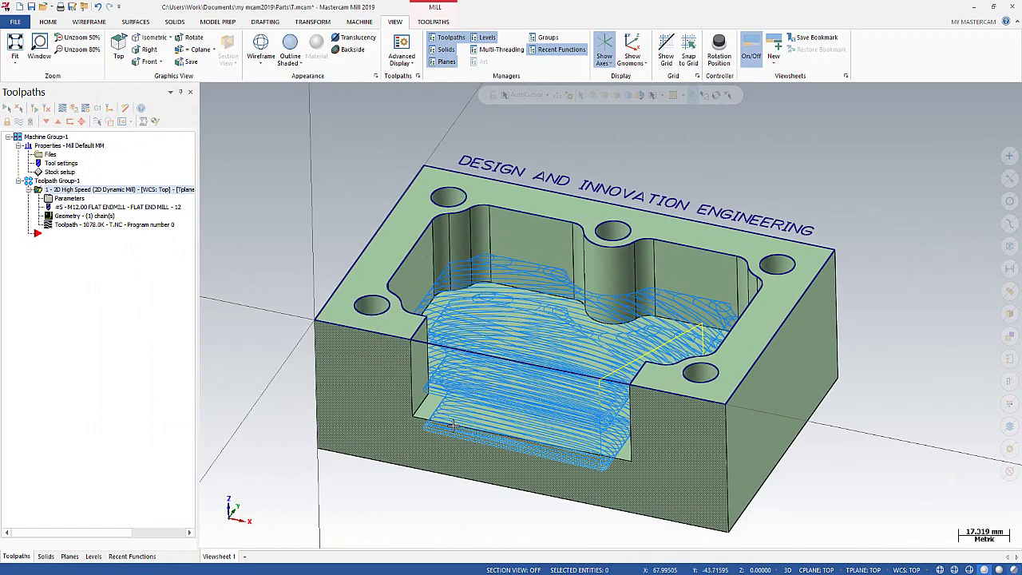
left_click(72, 109)
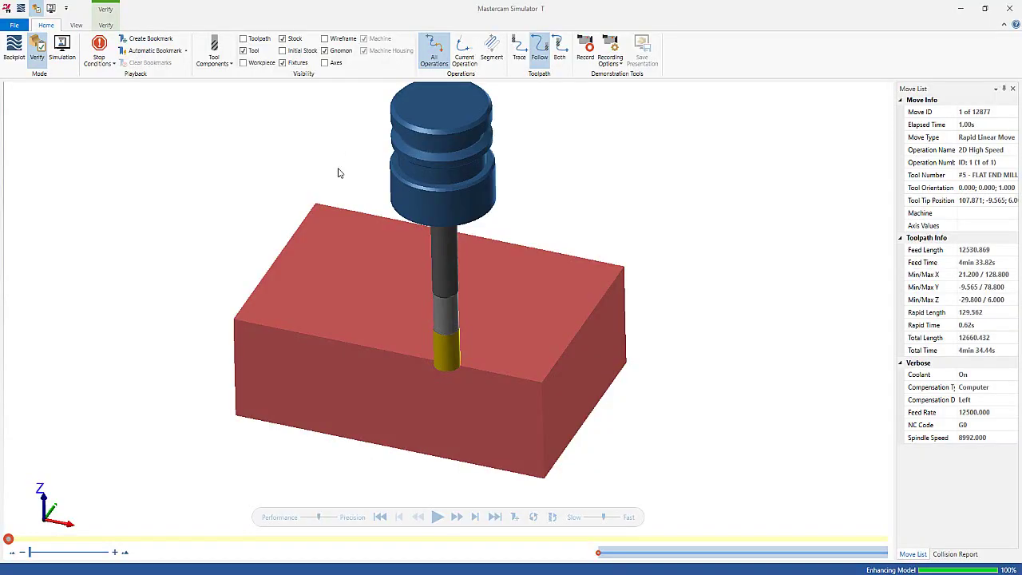
- Start the cutting simulation and raise the playback speed slightly toward Fast
scroll(332, 391, "up", 1)
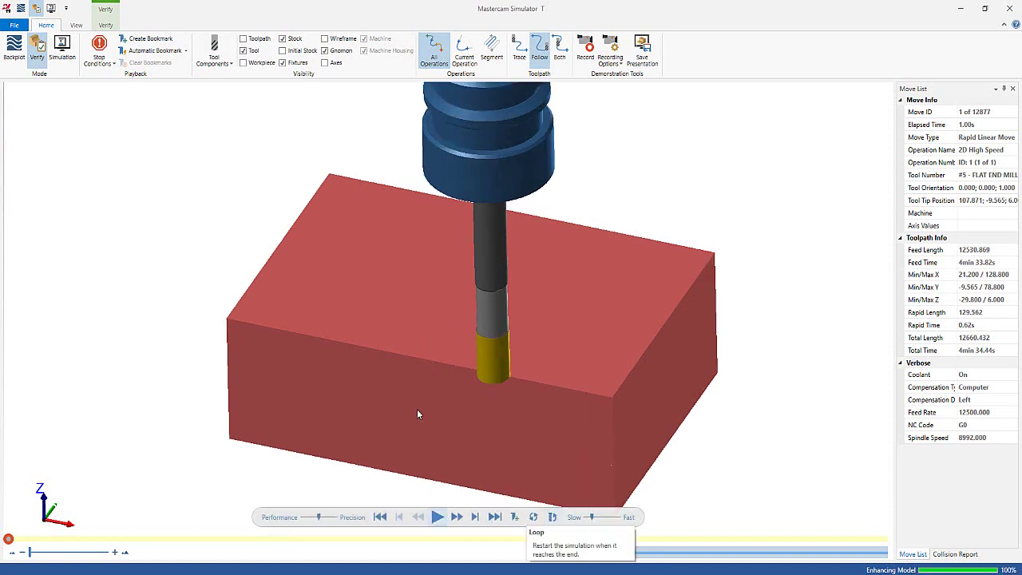
left_click(437, 517)
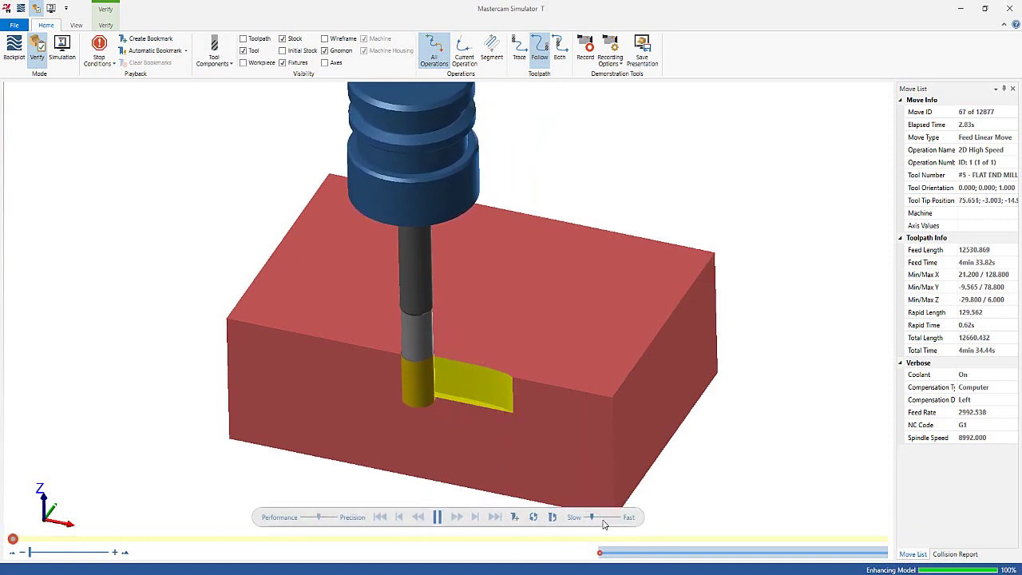
left_click_drag(591, 517, 610, 517)
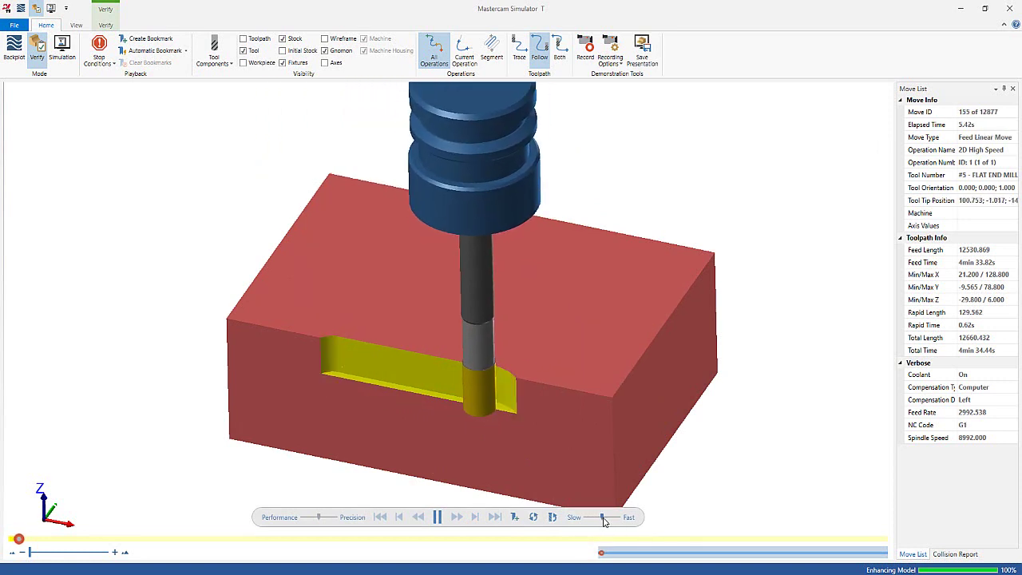
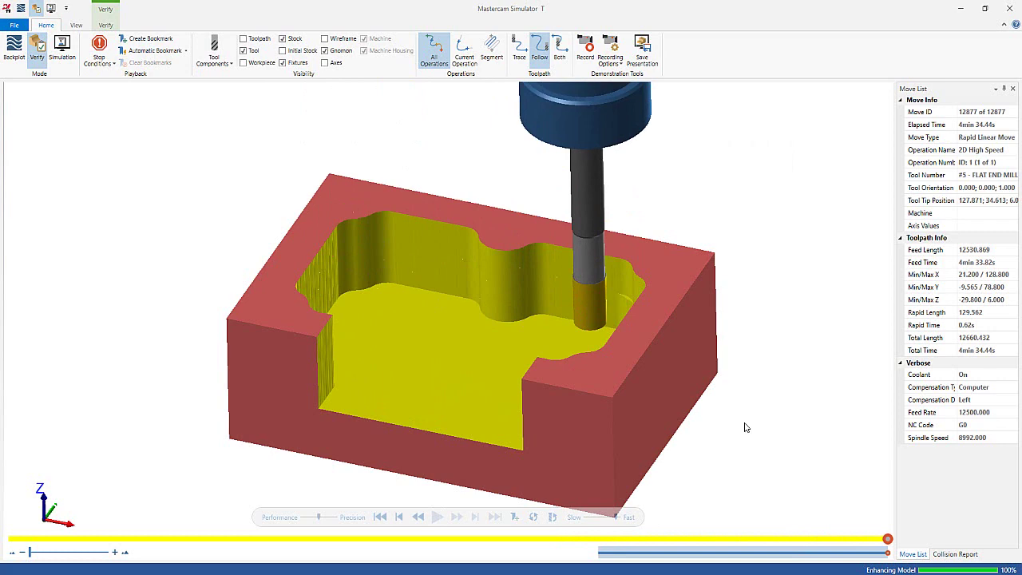
- Orbit the simulated part to a top-down view of the pocket, then leave Mastercam Simulator
scroll(743, 427, "up", 3)
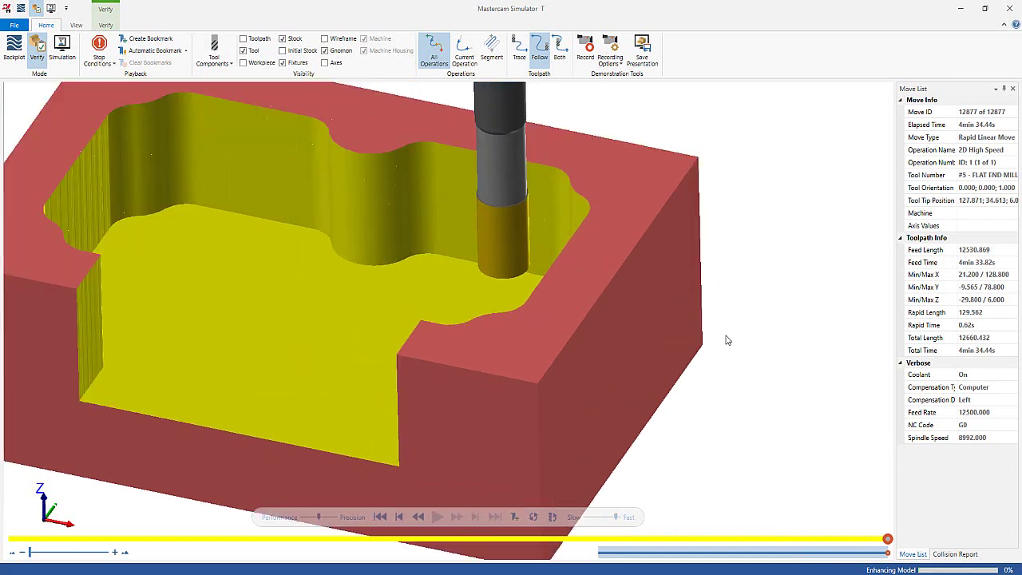
scroll(727, 340, "down", 3)
scroll(725, 338, "down", 1)
mouse_move(695, 255)
middle_mouse_down()
mouse_move(684, 273)
mouse_move(691, 249)
mouse_move(684, 259)
middle_mouse_up()
key("alt+Tab")
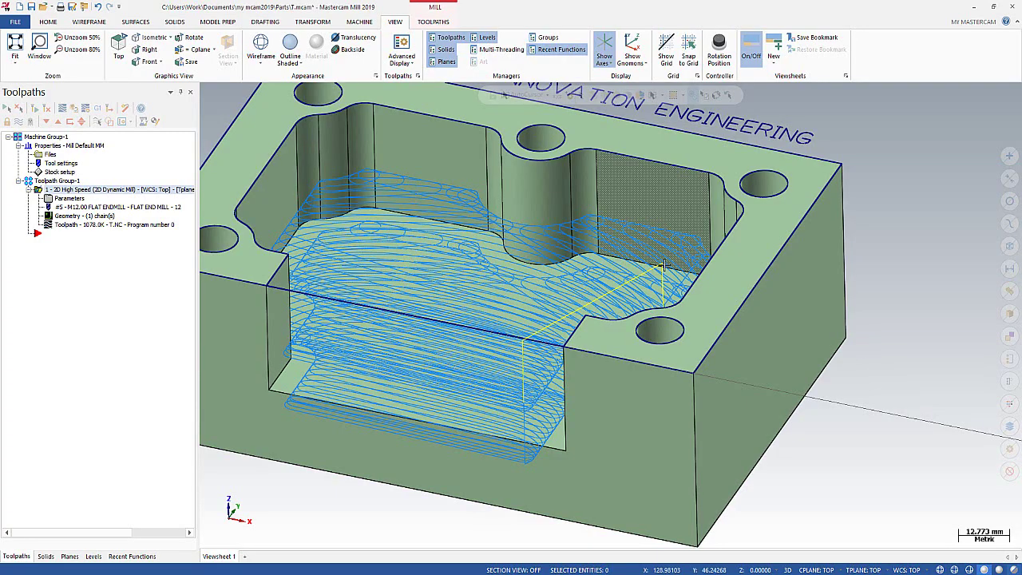
- Give the Dynamic Mill's 12 mm flat end mill a 60 overall length and 40 cutting length
left_click(69, 199)
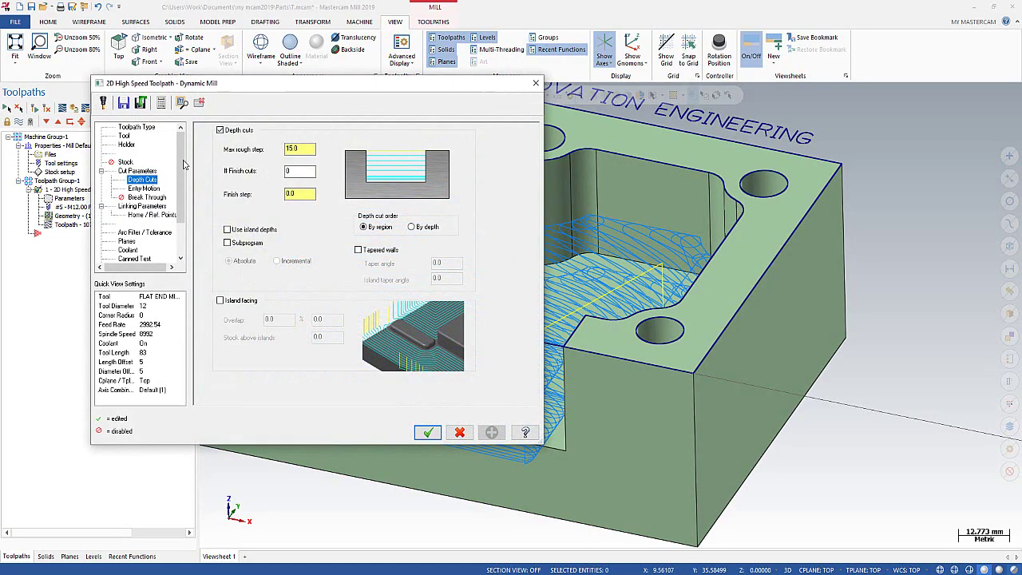
left_click(125, 137)
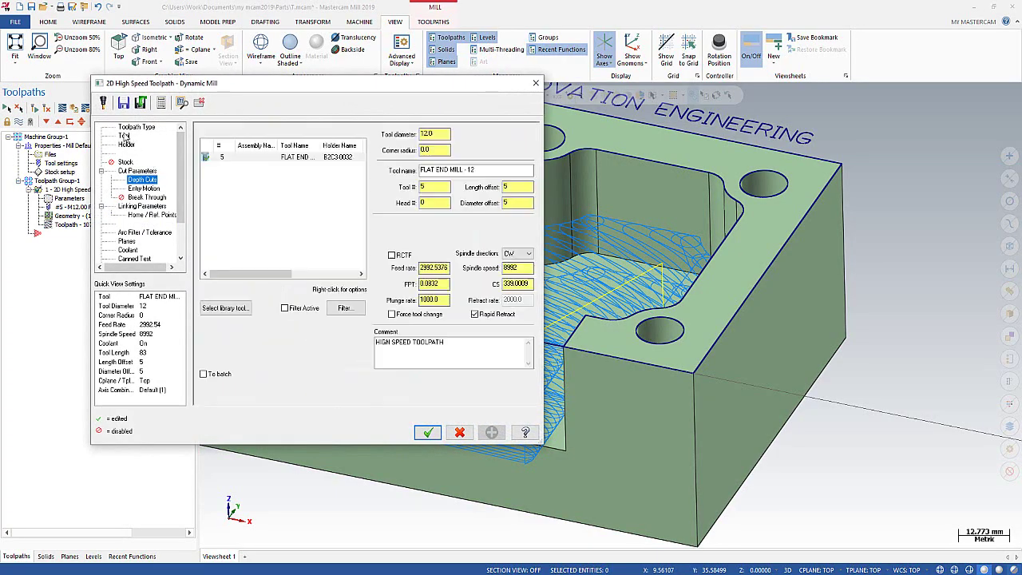
double_click(294, 157)
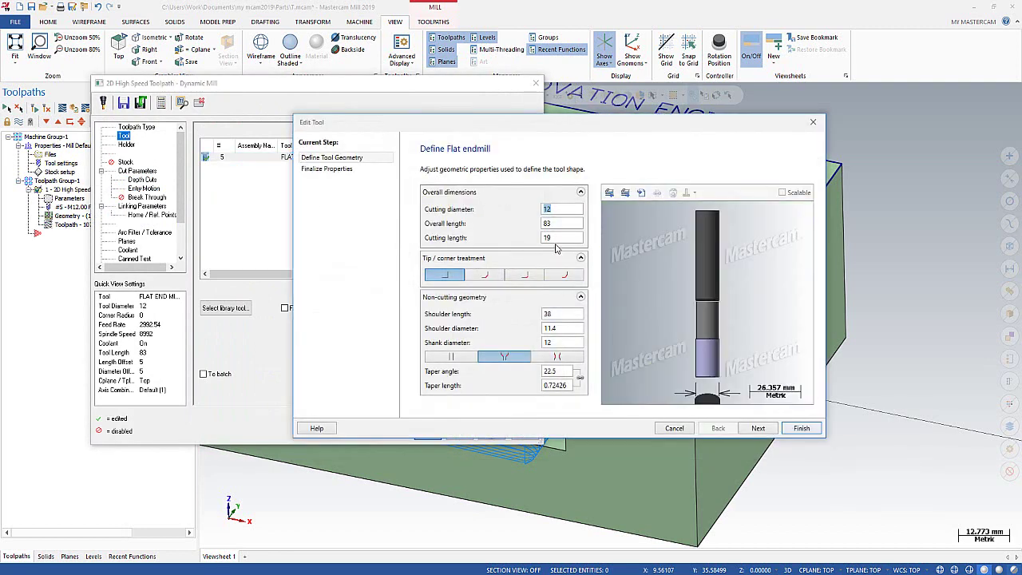
left_click(559, 227)
type("6")
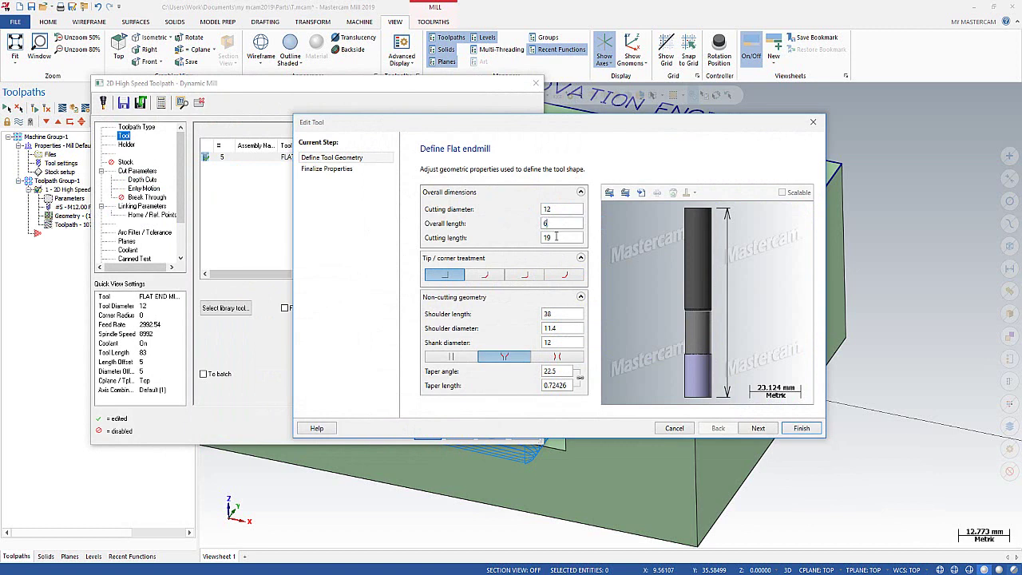
type("0")
left_click(555, 238)
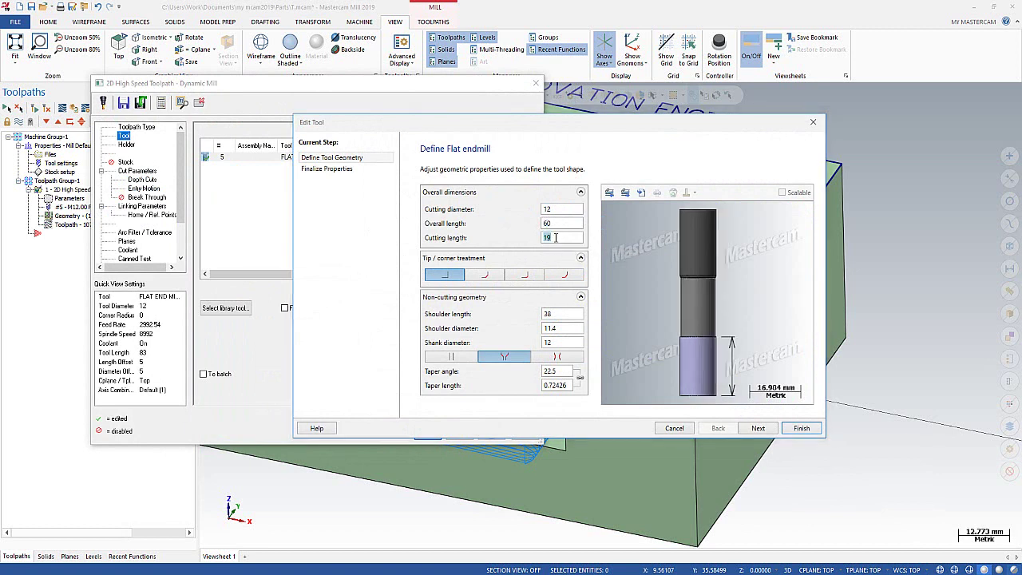
type("40")
left_click(557, 224)
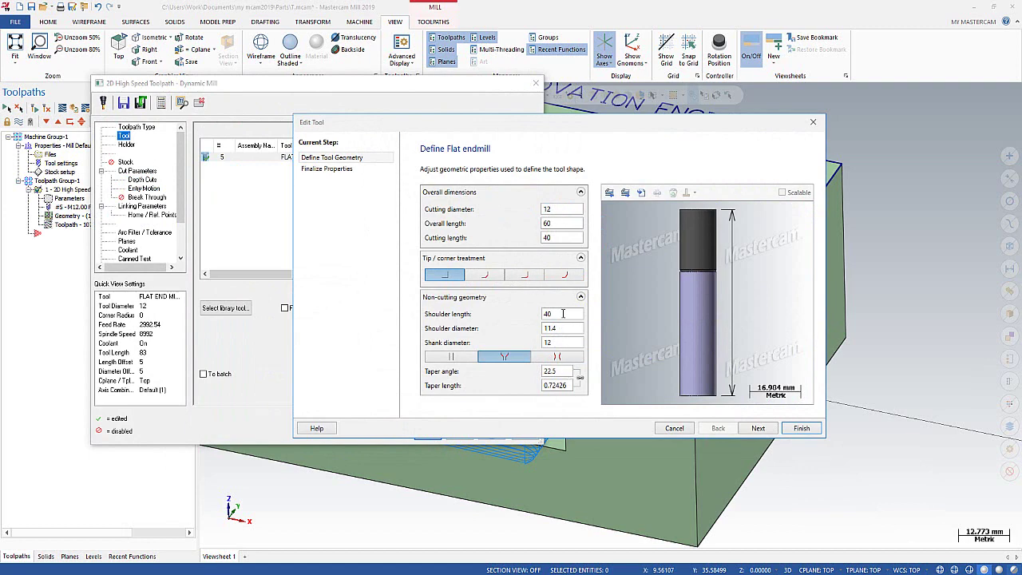
left_click(570, 343)
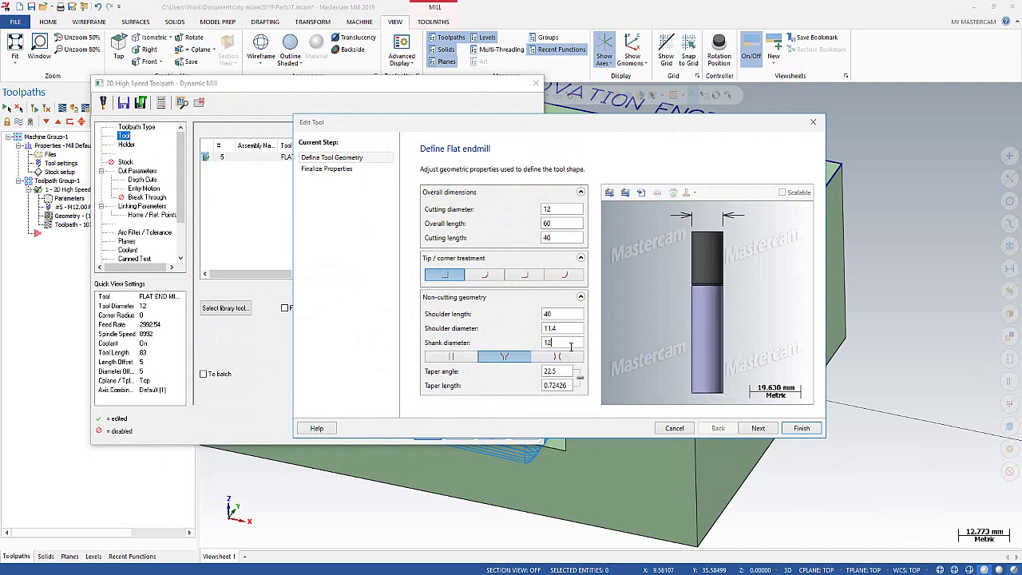
left_click(795, 429)
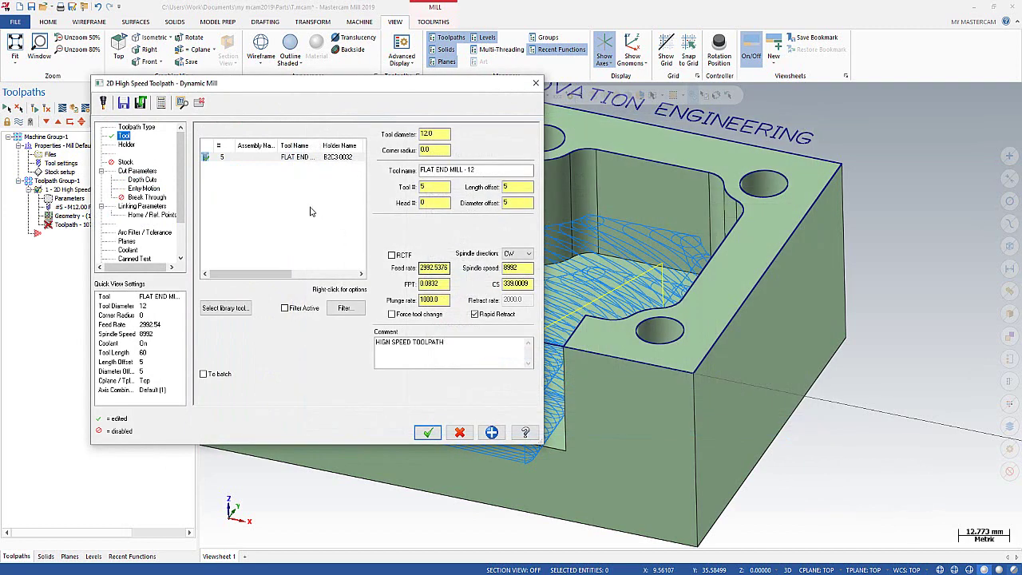
left_click(429, 432)
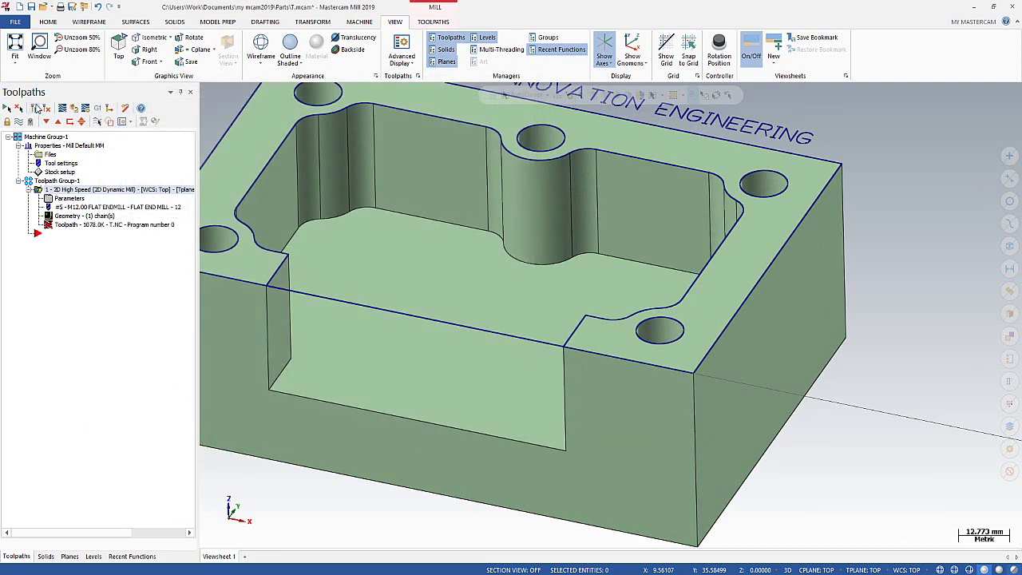
- Regenerate the modified Dynamic Mill toolpath
left_click(36, 108)
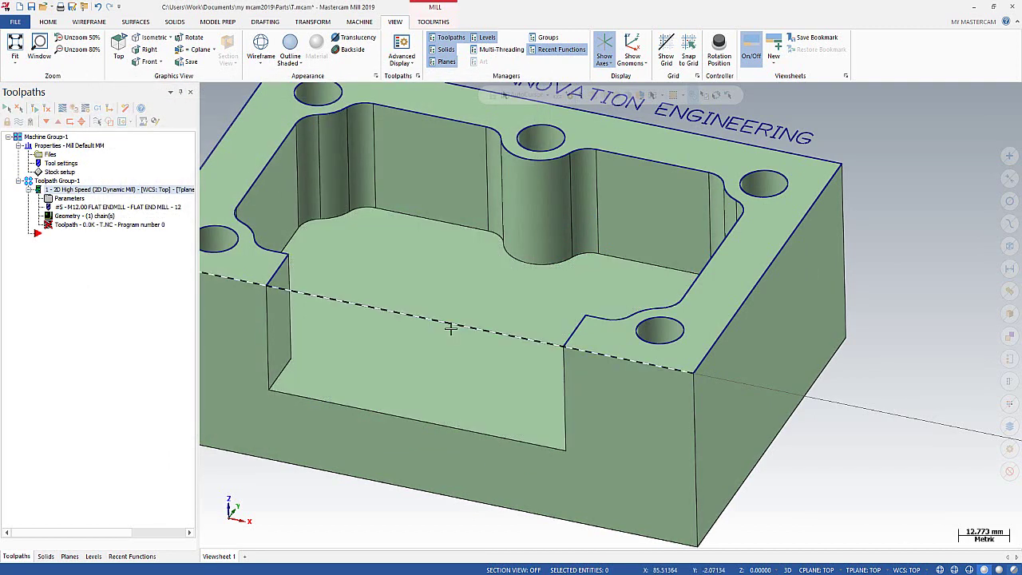
scroll(490, 413, "up", 1)
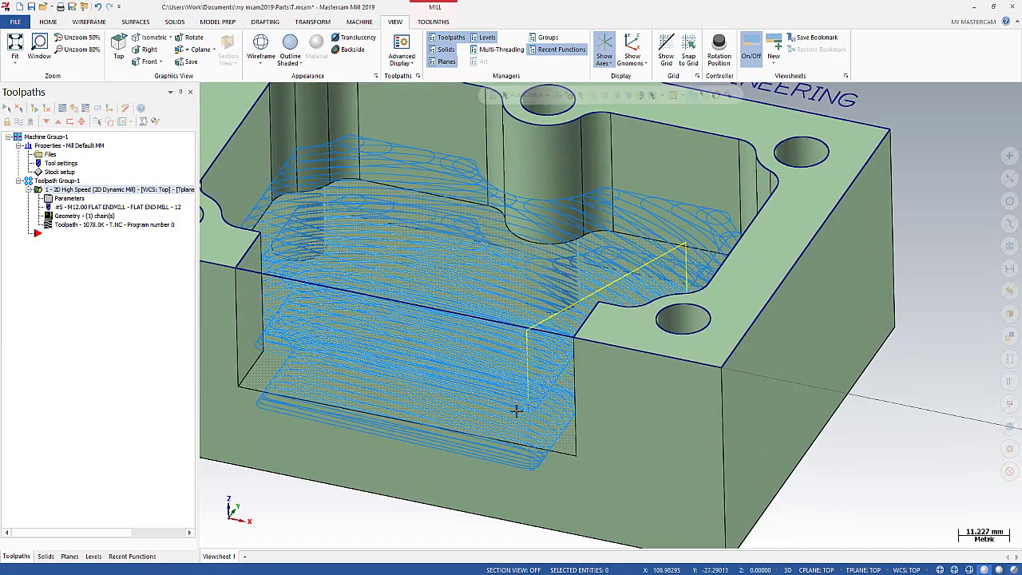
scroll(520, 410, "down", 3)
mouse_move(519, 410)
middle_mouse_down()
mouse_move(541, 330)
mouse_move(533, 355)
middle_mouse_up()
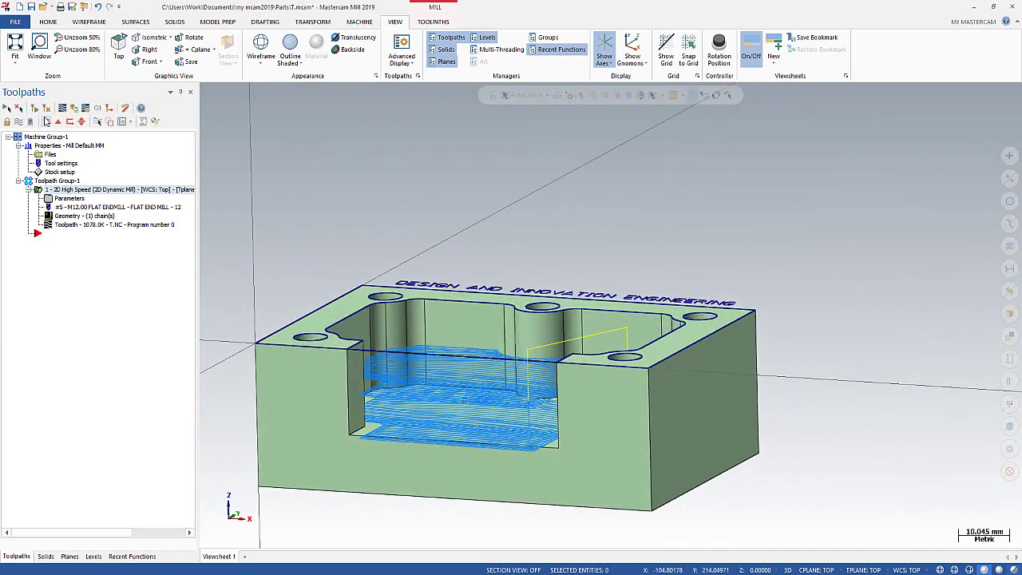
- Backplot the Dynamic Mill toolpath with the tool holder displayed, inspecting the pocket from several angles
left_click(62, 109)
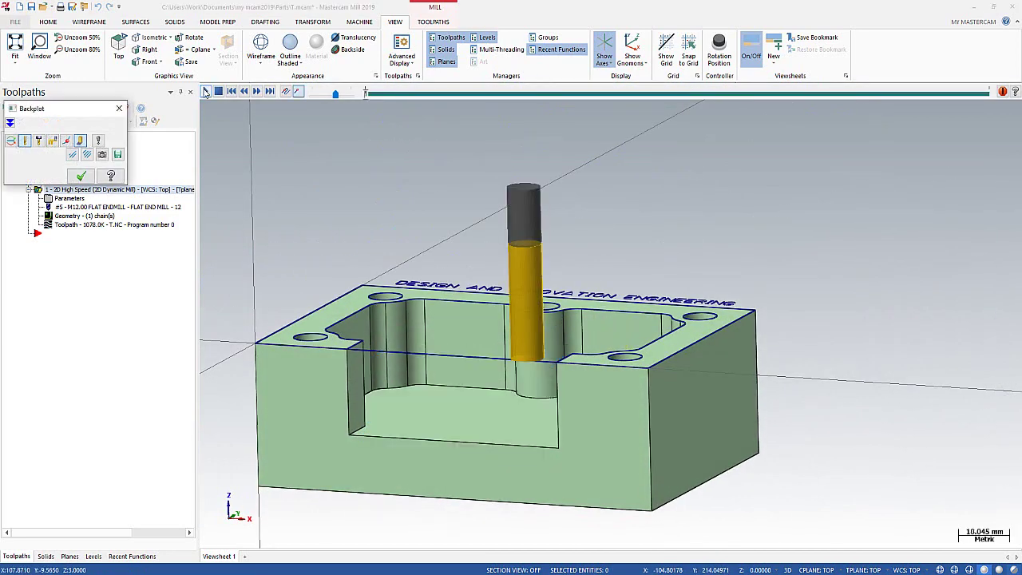
left_click(45, 141)
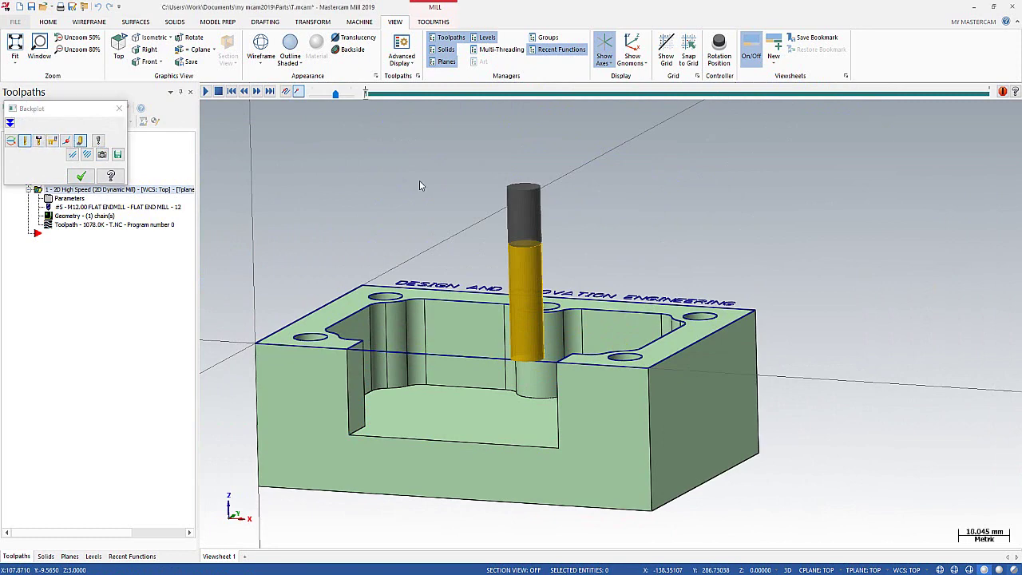
mouse_move(479, 227)
middle_mouse_down()
mouse_move(529, 228)
mouse_move(506, 235)
mouse_move(232, 200)
middle_mouse_up()
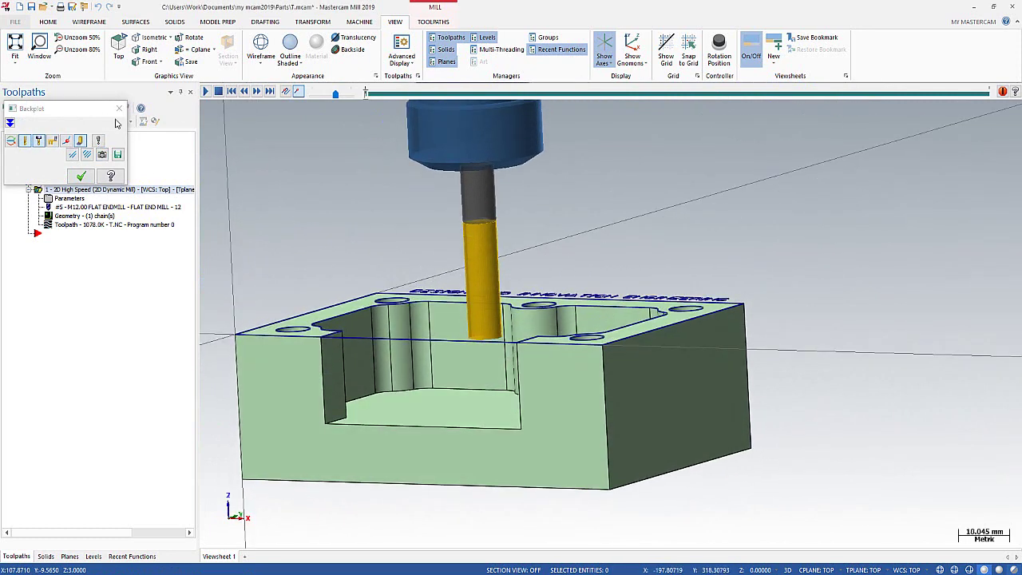
middle_click_drag(305, 132, 503, 272)
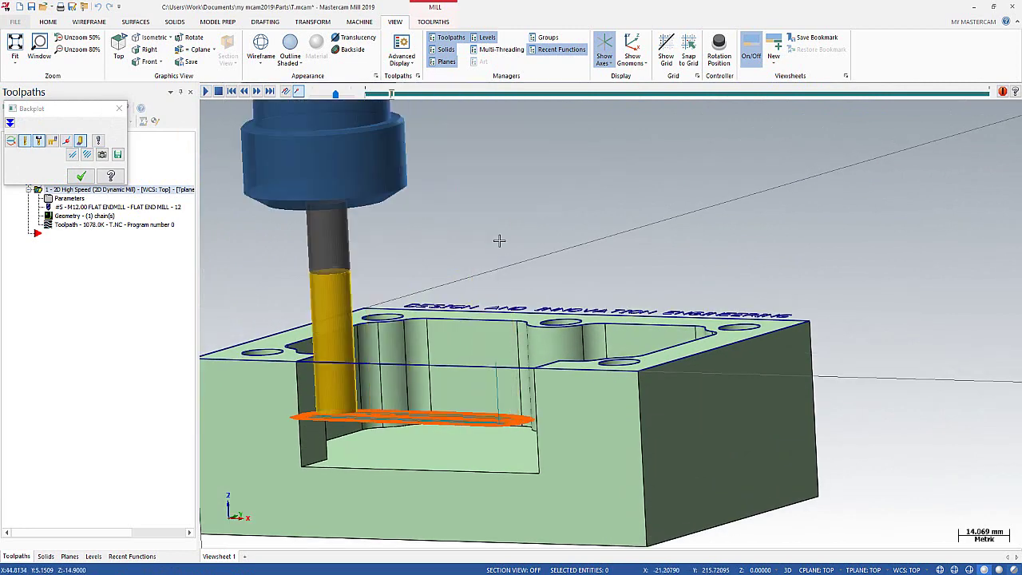
scroll(503, 272, "up", 5)
scroll(504, 272, "down", 2)
scroll(504, 272, "down", 2)
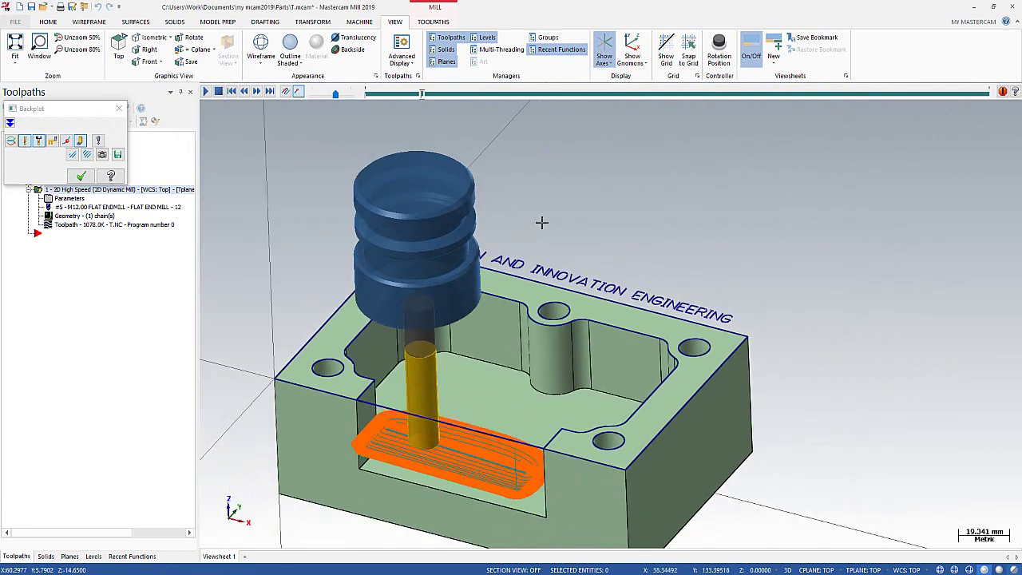
scroll(540, 221, "down", 2)
middle_click_drag(565, 270, 519, 159)
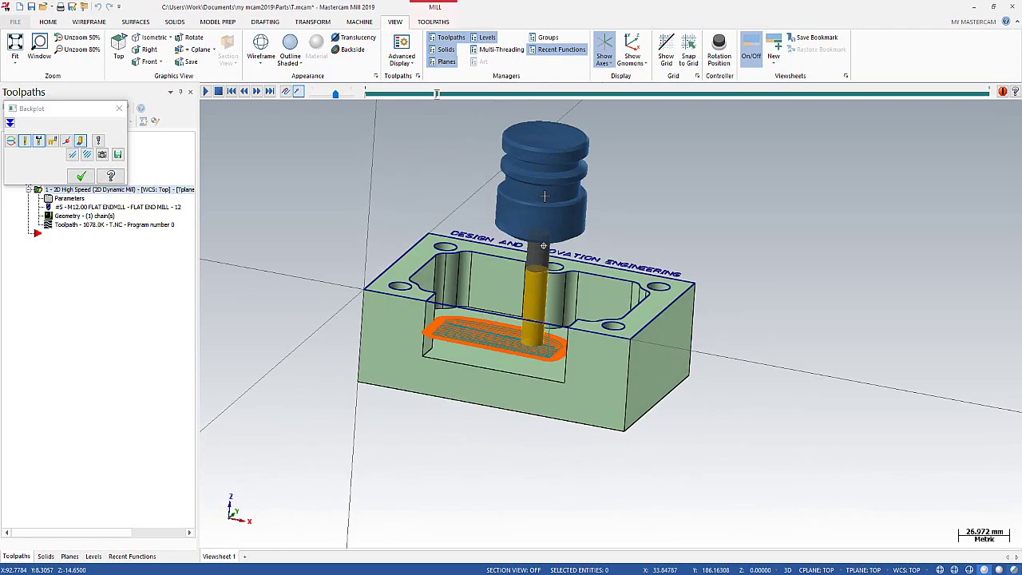
left_click(119, 108)
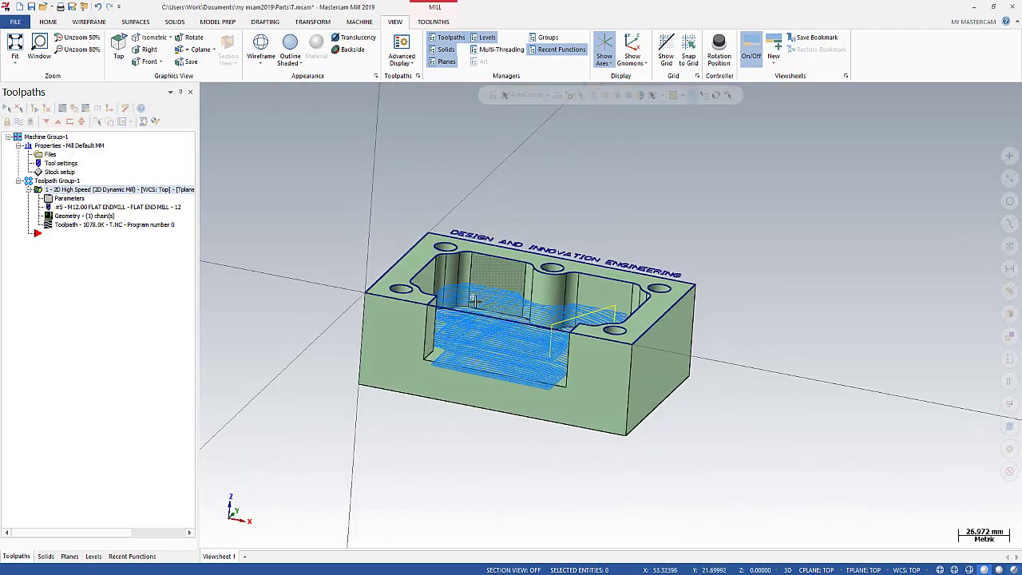
- Reopen the Dynamic Mill toolpath parameters
middle_click_drag(495, 264, 472, 296)
scroll(471, 296, "up", 2)
scroll(483, 316, "up", 1)
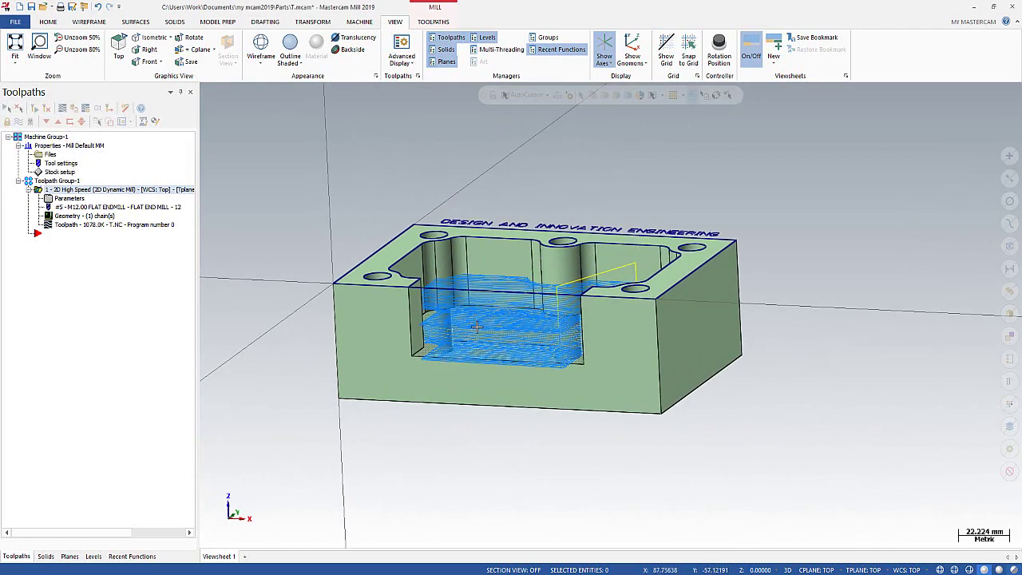
scroll(490, 335, "up", 2)
scroll(496, 335, "up", 1)
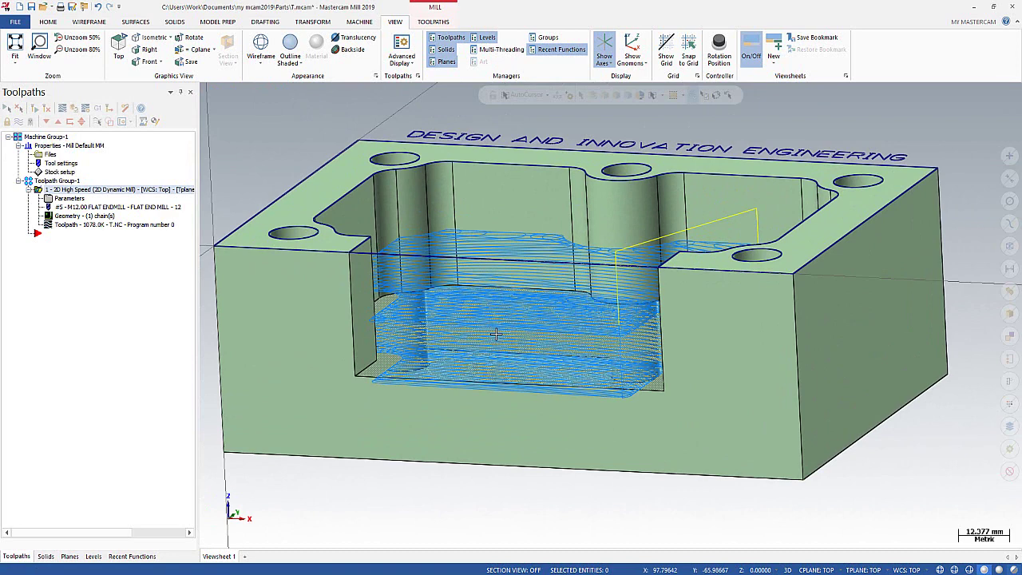
left_click(70, 198)
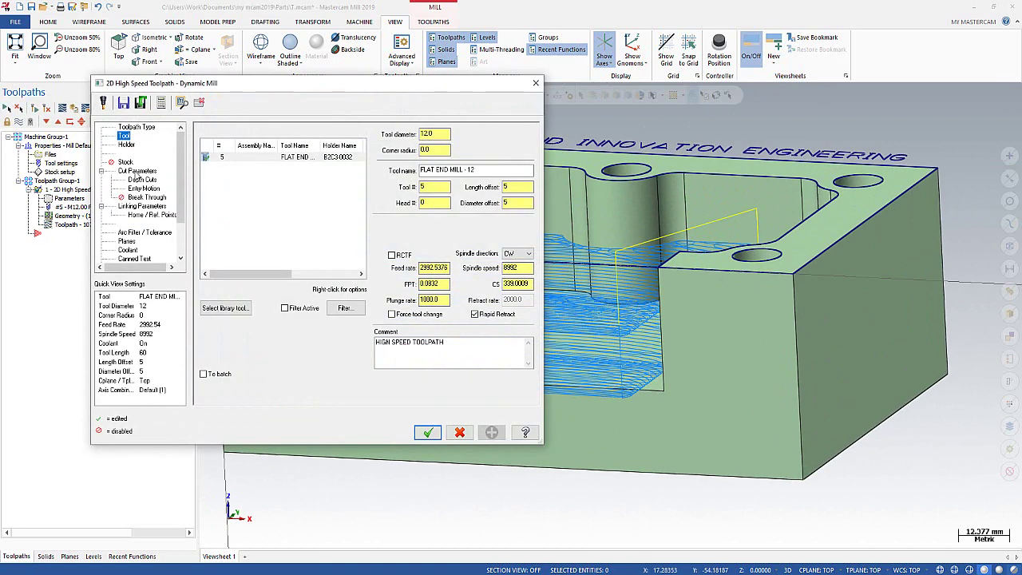
- Leave 0.2 stock on walls and floors in the Dynamic Mill cut parameters and regenerate
left_click(138, 171)
left_click(327, 231)
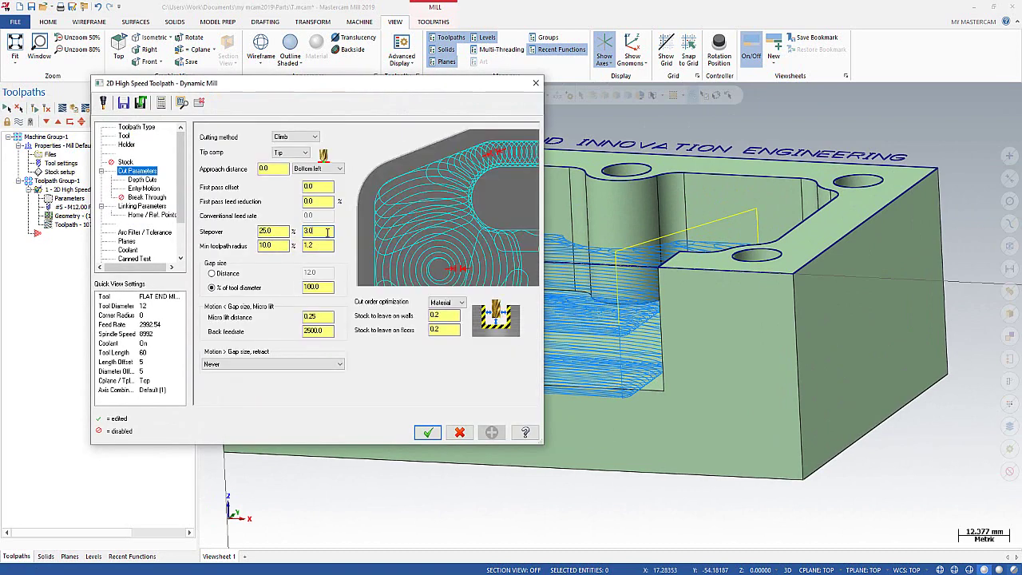
left_click(324, 285)
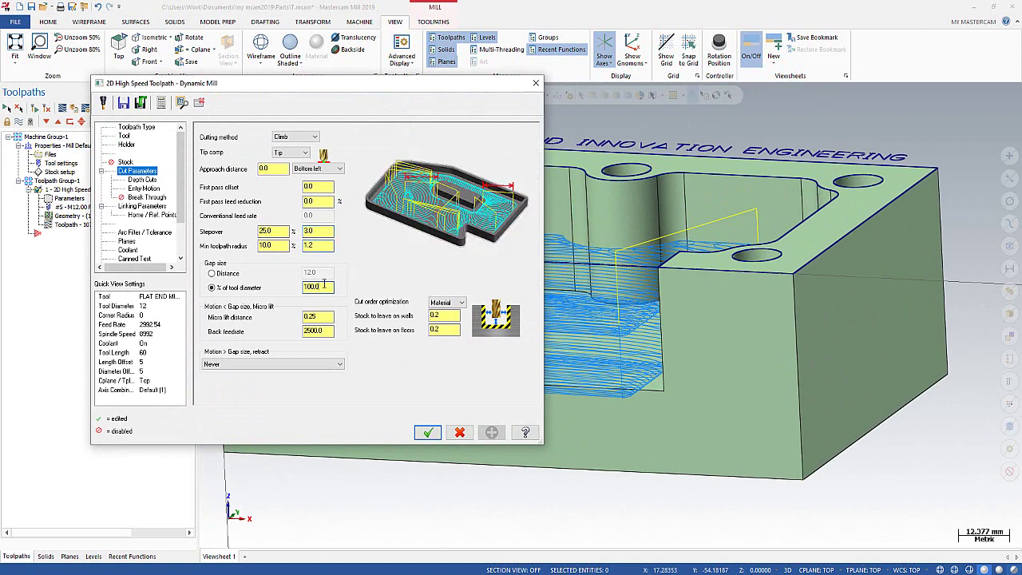
left_click(324, 314)
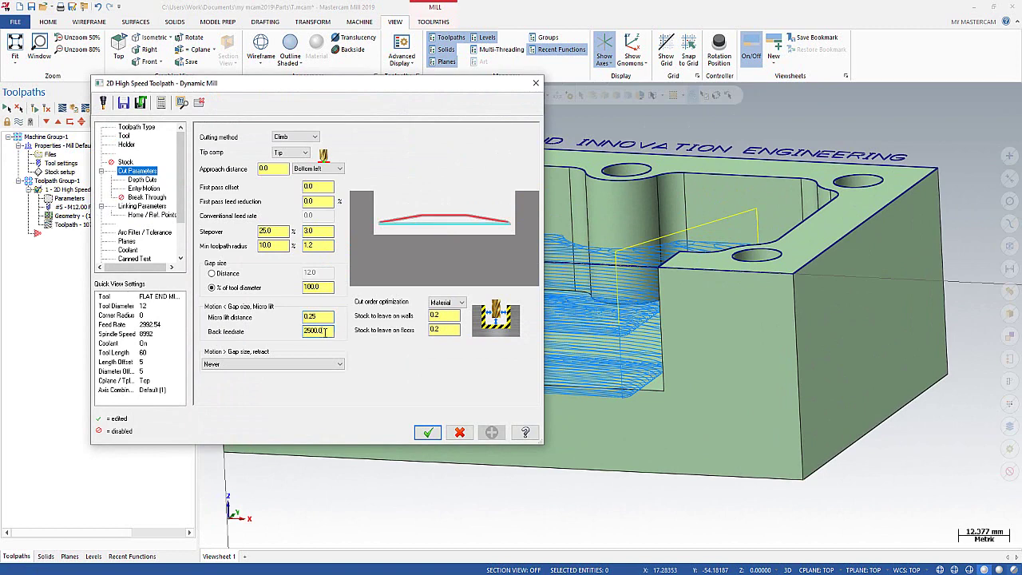
left_click(443, 316)
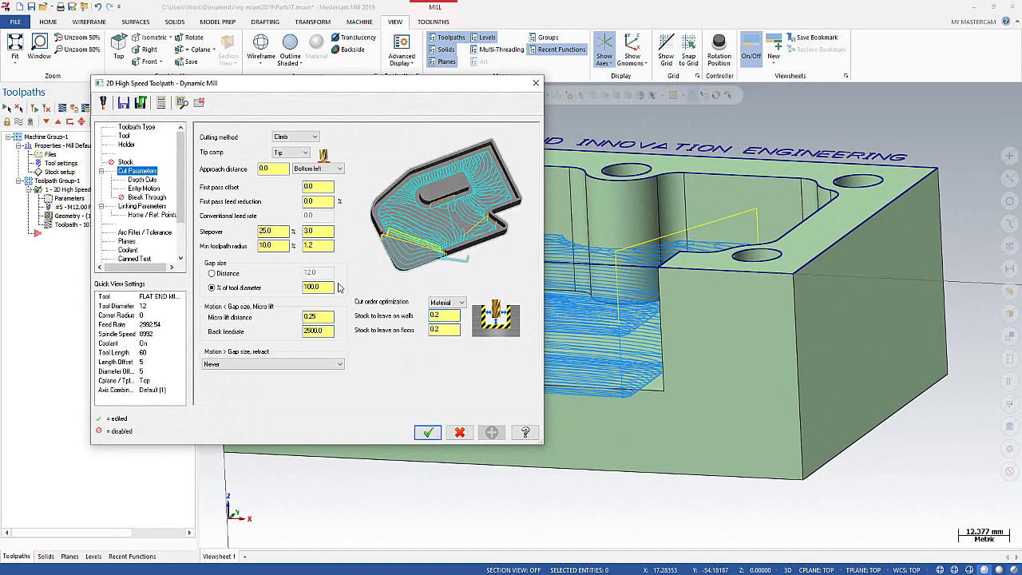
key("Return")
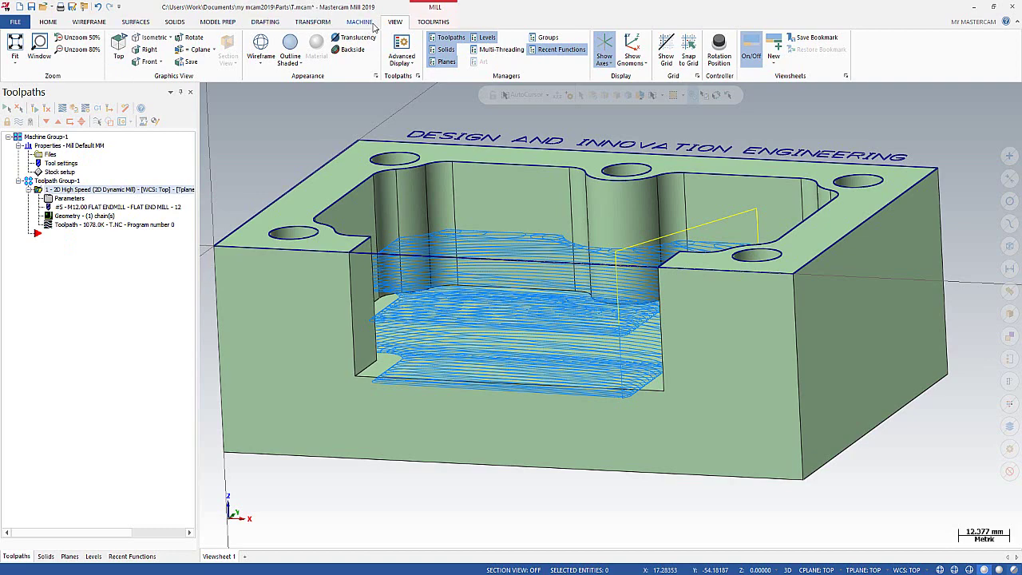
- Start a 2D Contour toolpath and chain the pocket's top outline edge
left_click(431, 21)
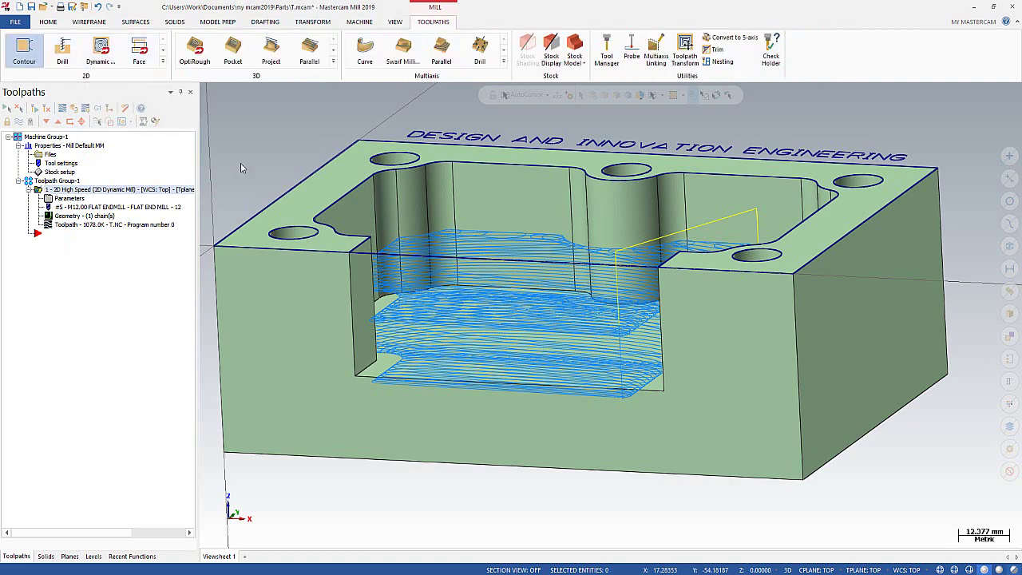
left_click(24, 50)
middle_click_drag(482, 253, 710, 369)
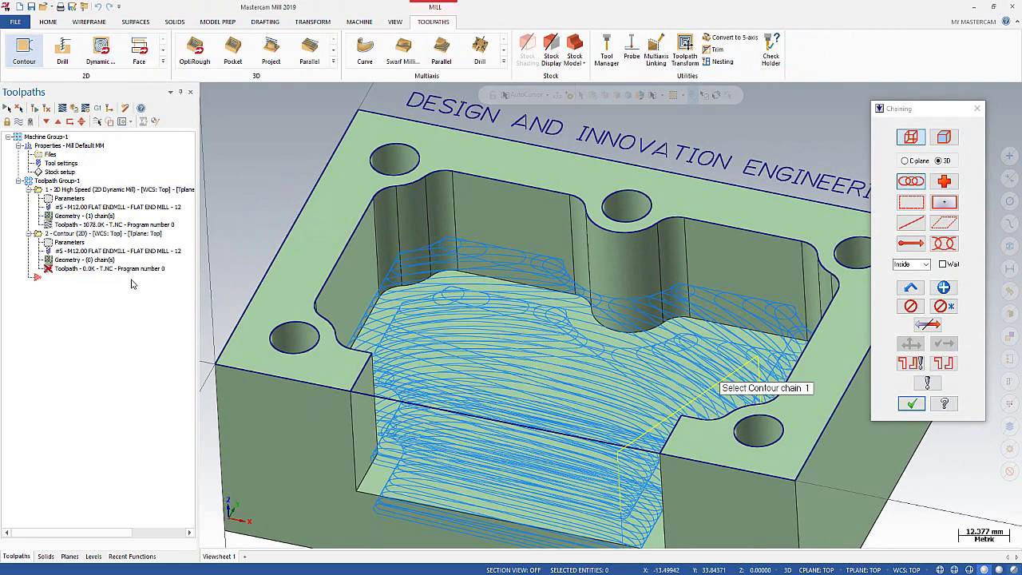
scroll(710, 369, "up", 1)
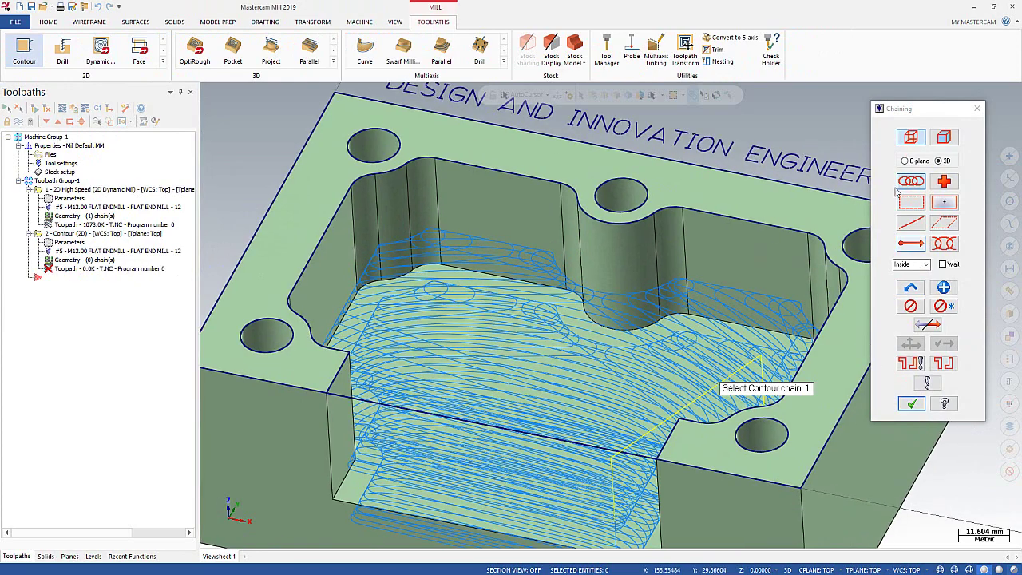
left_click_drag(916, 108, 165, 102)
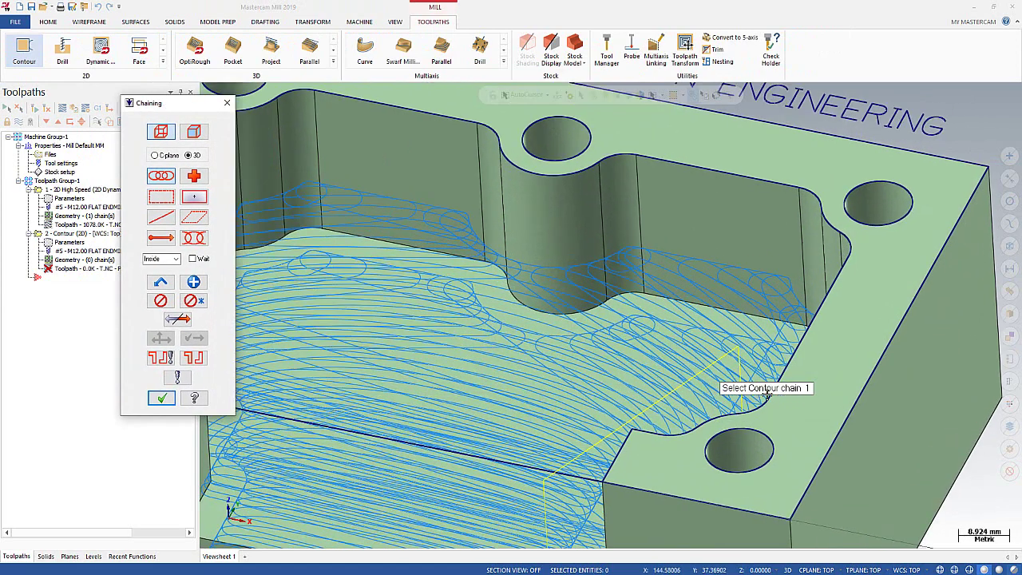
scroll(795, 387, "down", 2)
scroll(559, 383, "up", 2)
scroll(359, 381, "up", 2)
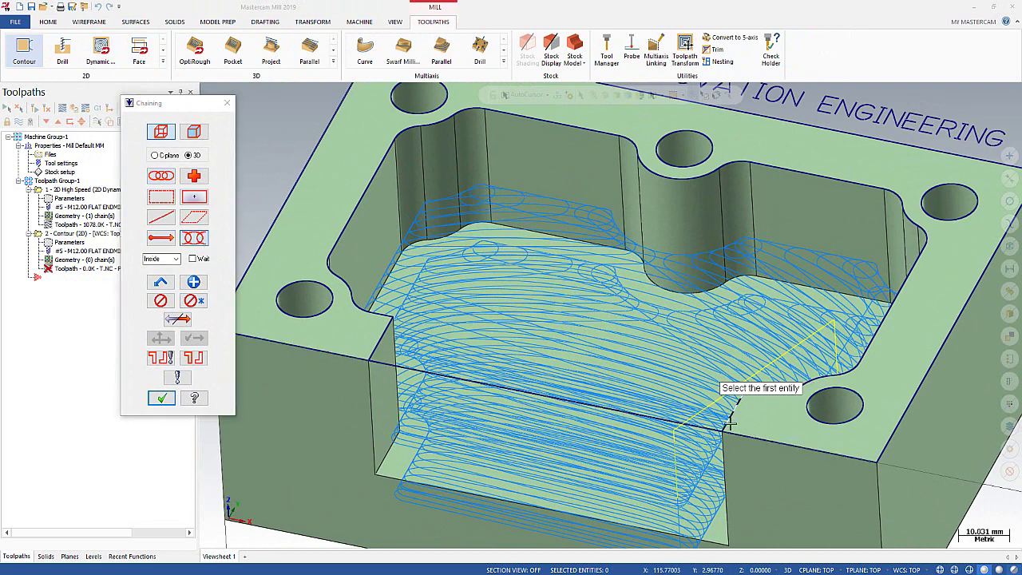
left_click(388, 330)
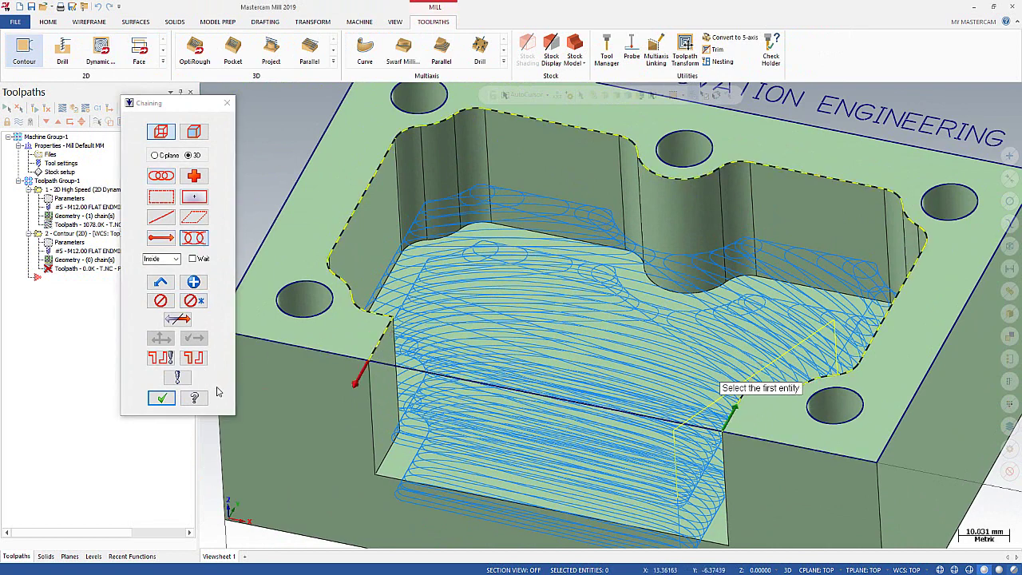
left_click(160, 398)
- Choose the 12 mm flat end mill and review the contour's cut, depth, lead and multi-pass settings
left_click(126, 137)
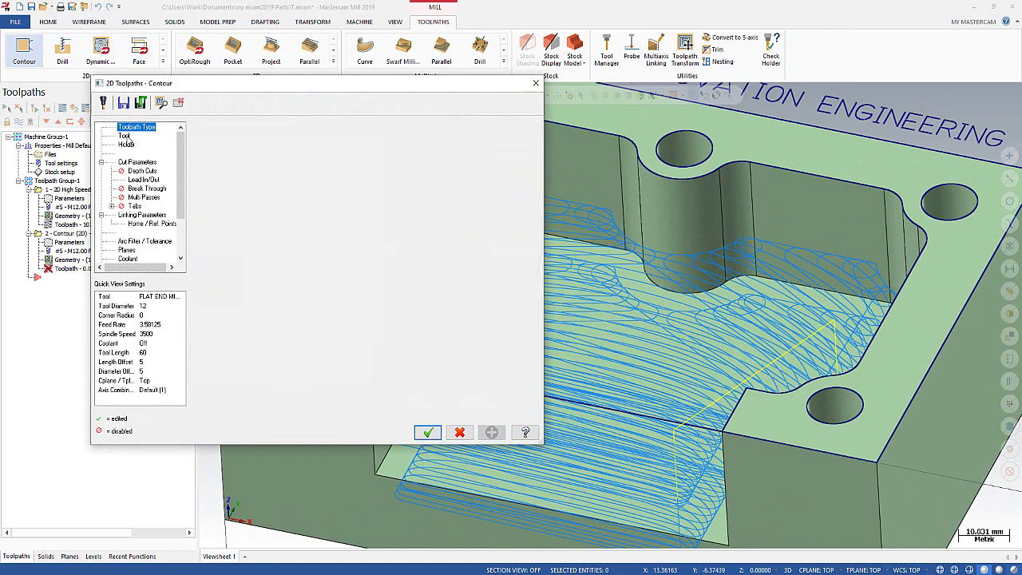
left_click(281, 158)
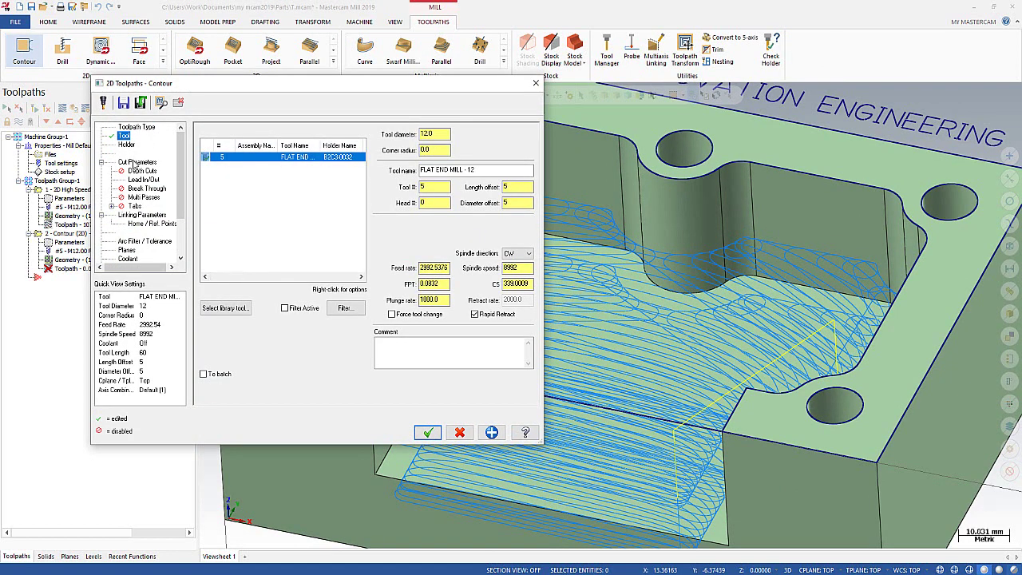
left_click(136, 163)
left_click(140, 171)
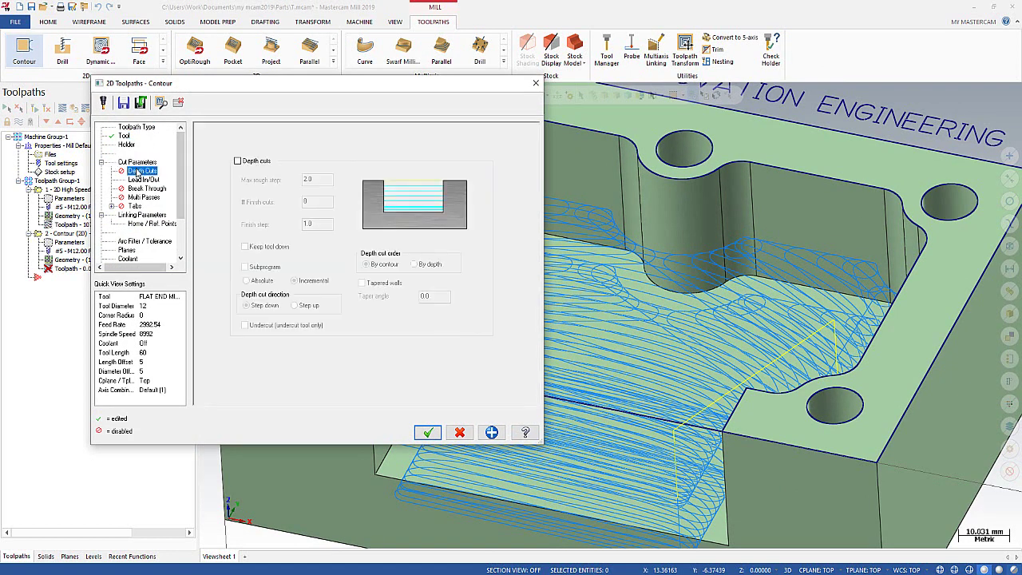
left_click(154, 179)
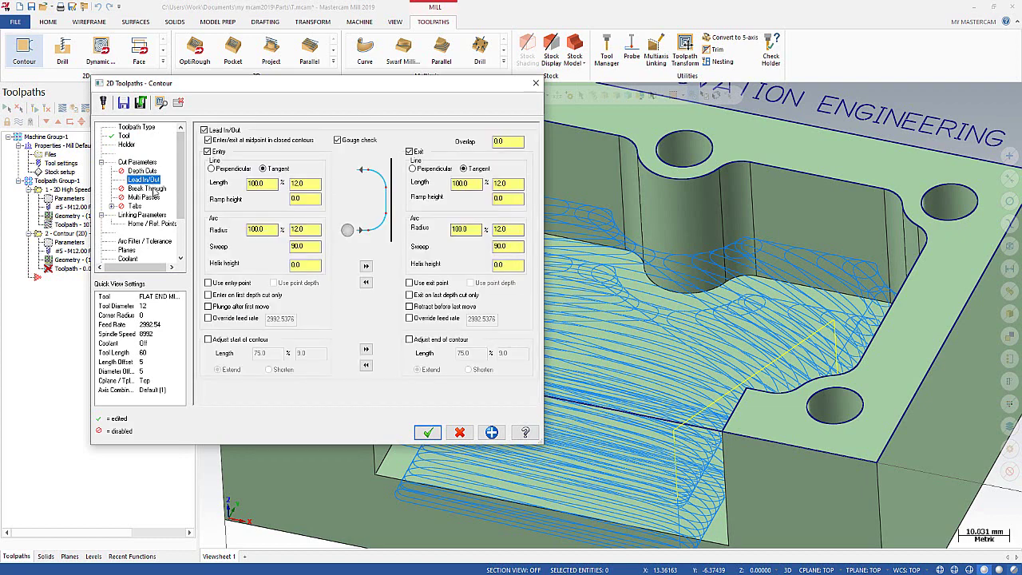
left_click(151, 188)
left_click(148, 198)
- Set the contour depth to -30 by picking the pocket floor, and accept the toolpath
left_click(145, 214)
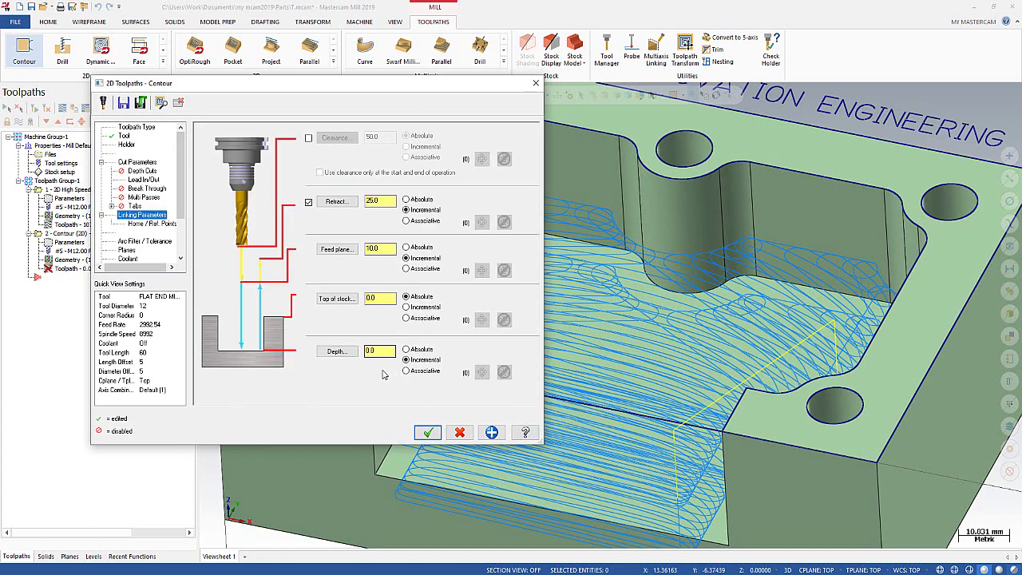
left_click(337, 352)
left_click(375, 475)
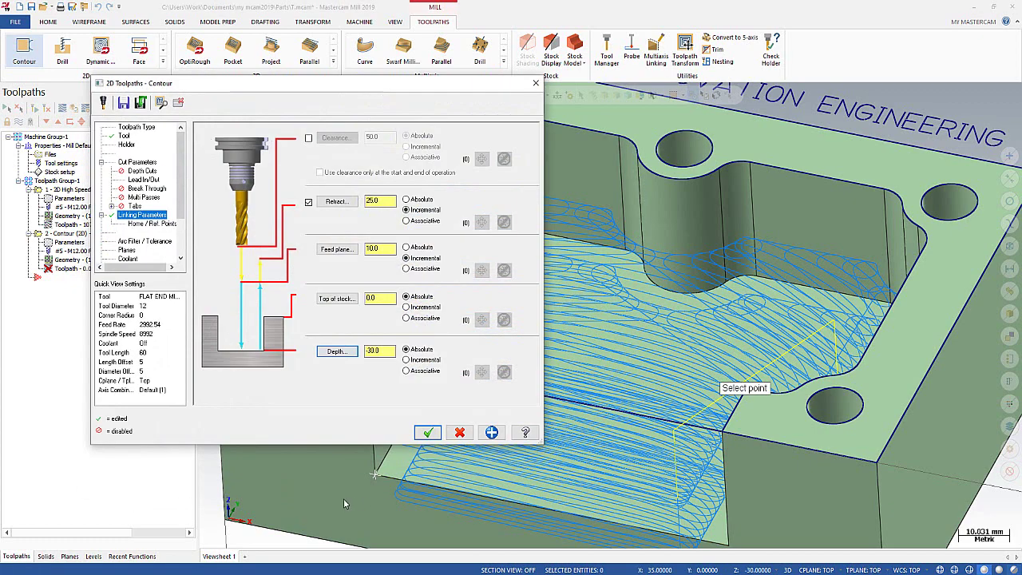
left_click(428, 433)
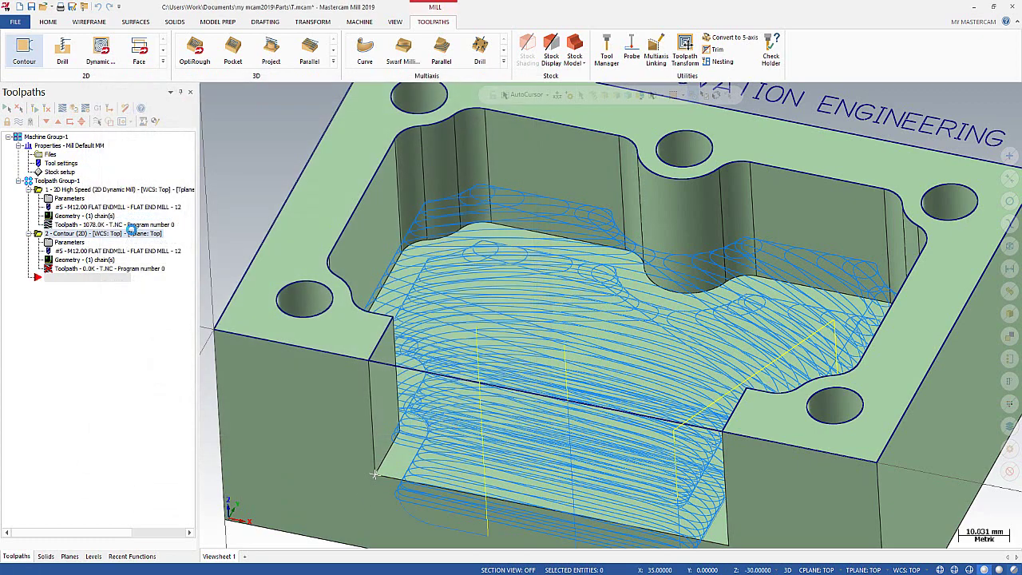
left_click(58, 123)
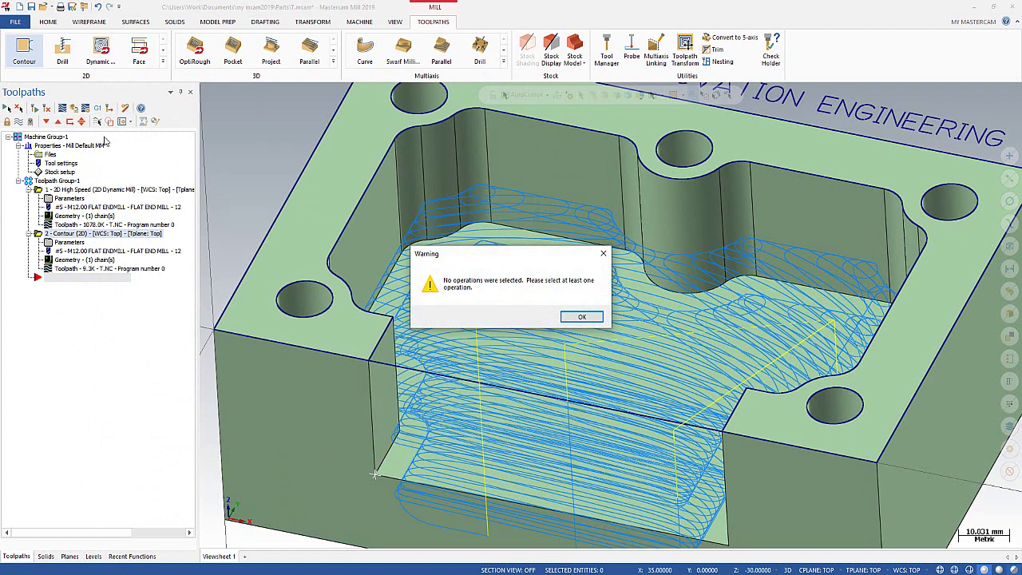
left_click(602, 254)
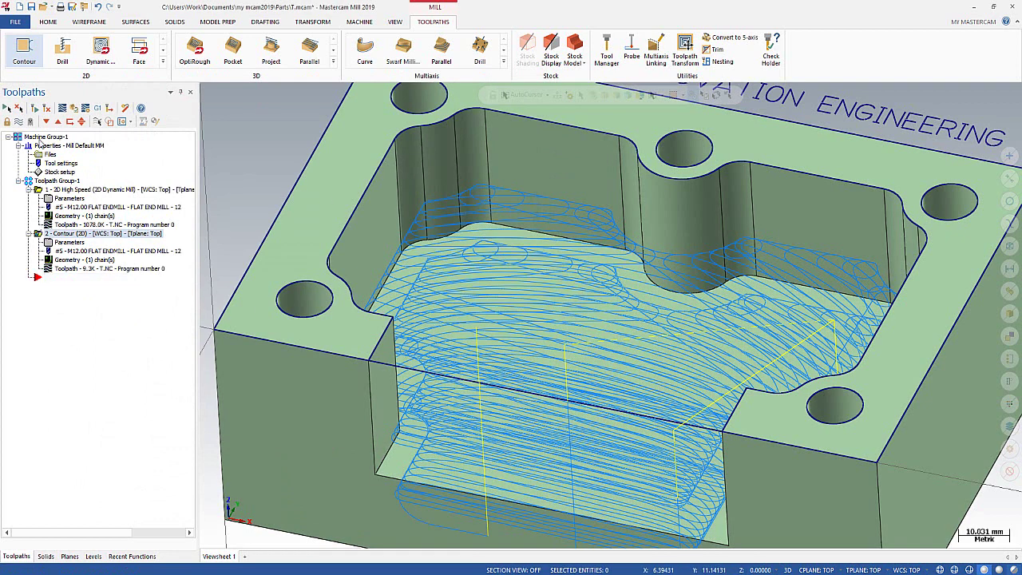
- Start a backplot of the toolpaths and switch to a top view of the plate
left_click(61, 108)
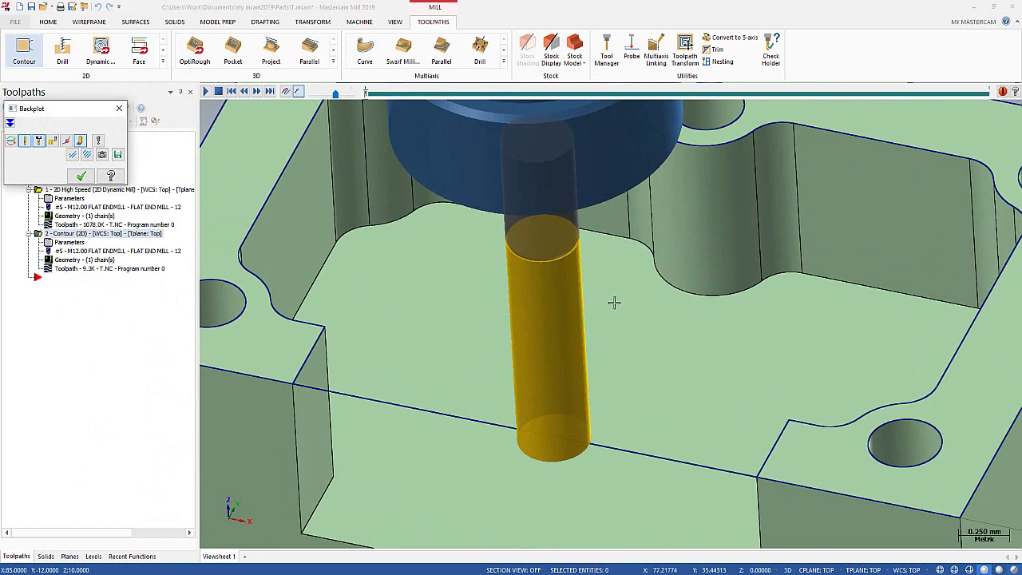
scroll(612, 296, "down", 5)
mouse_move(611, 299)
middle_mouse_down()
mouse_move(676, 360)
mouse_move(356, 96)
middle_mouse_up()
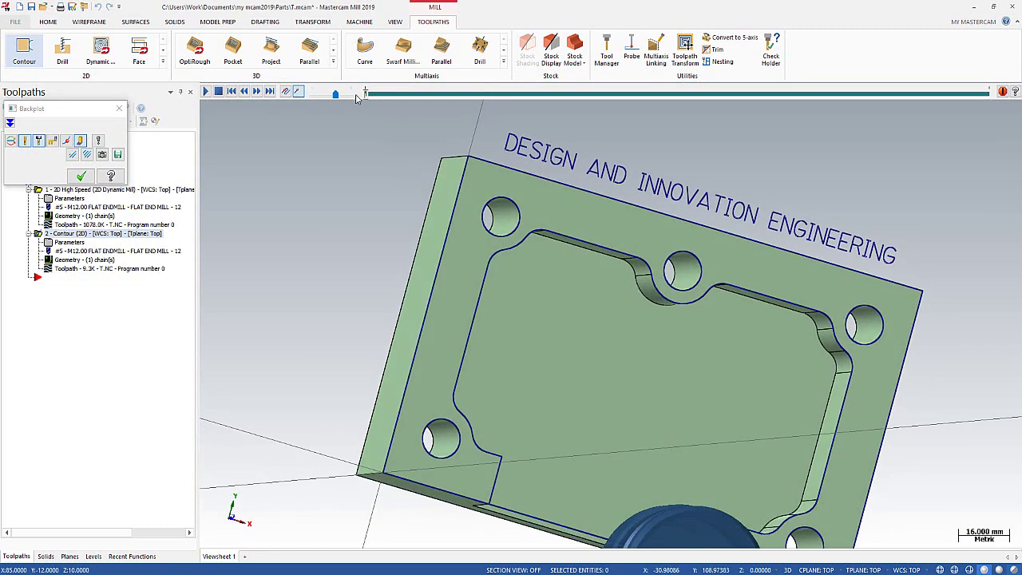
right_click(367, 186)
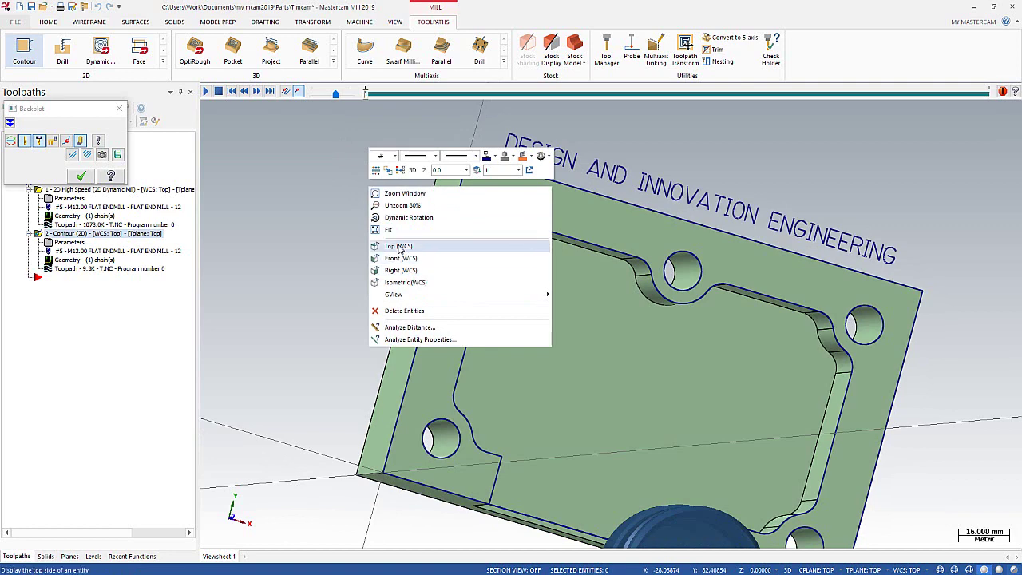
left_click(398, 249)
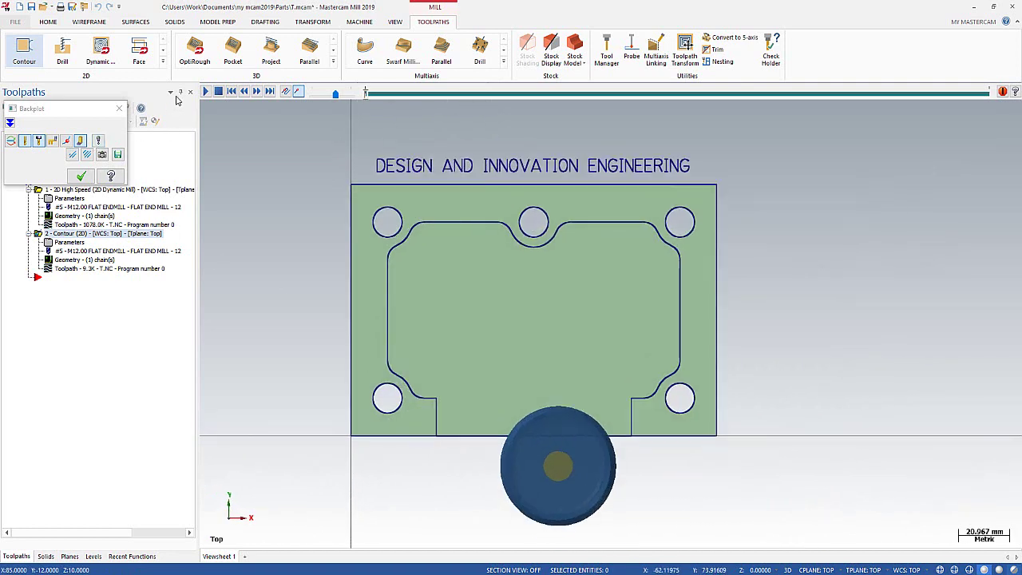
- Zoom in around the pocket and speed the backplot replay up to finish it
scroll(476, 395, "up", 2)
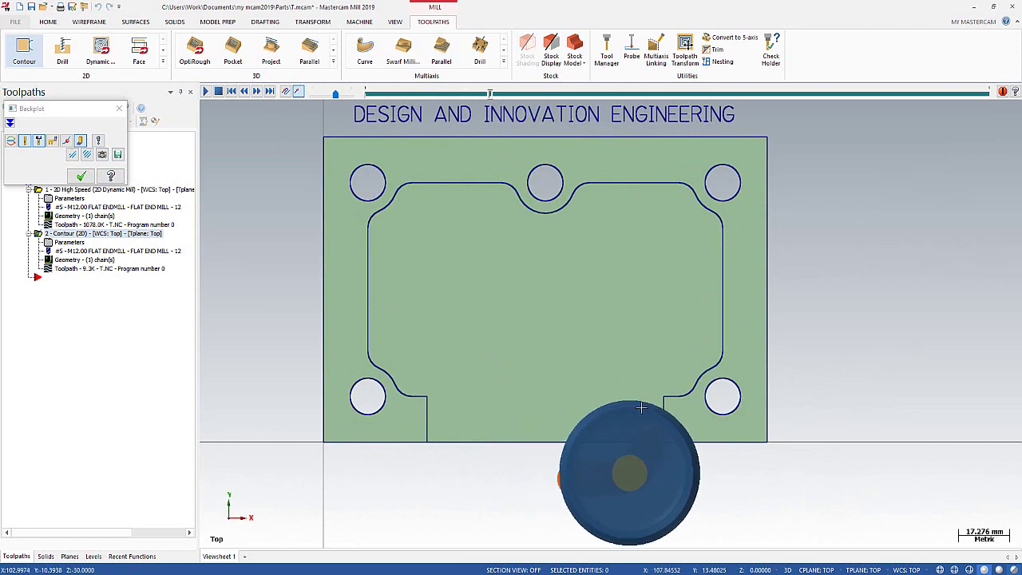
scroll(655, 403, "up", 1)
scroll(661, 398, "up", 2)
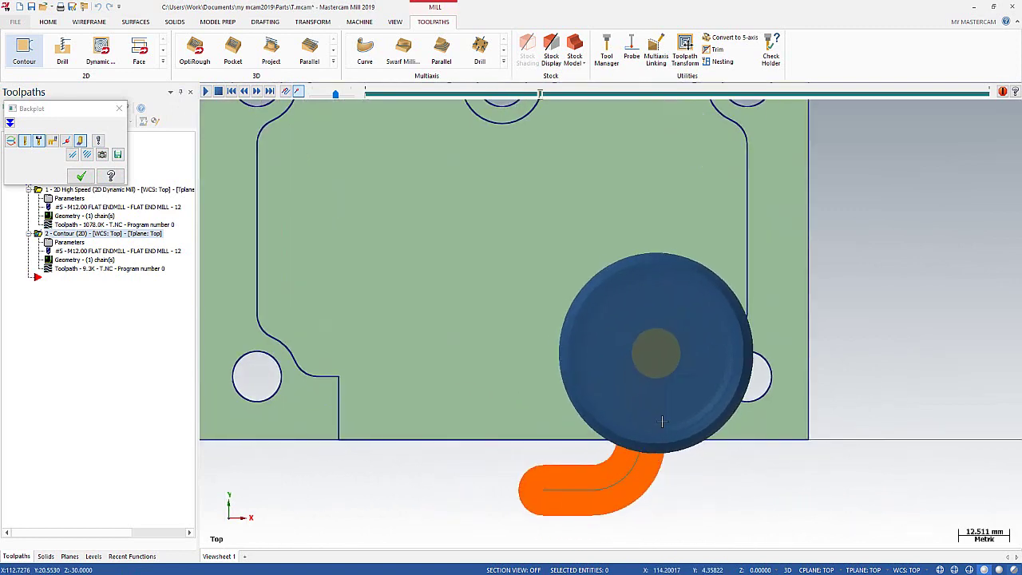
scroll(662, 397, "up", 3)
scroll(670, 384, "up", 3)
scroll(679, 358, "up", 3)
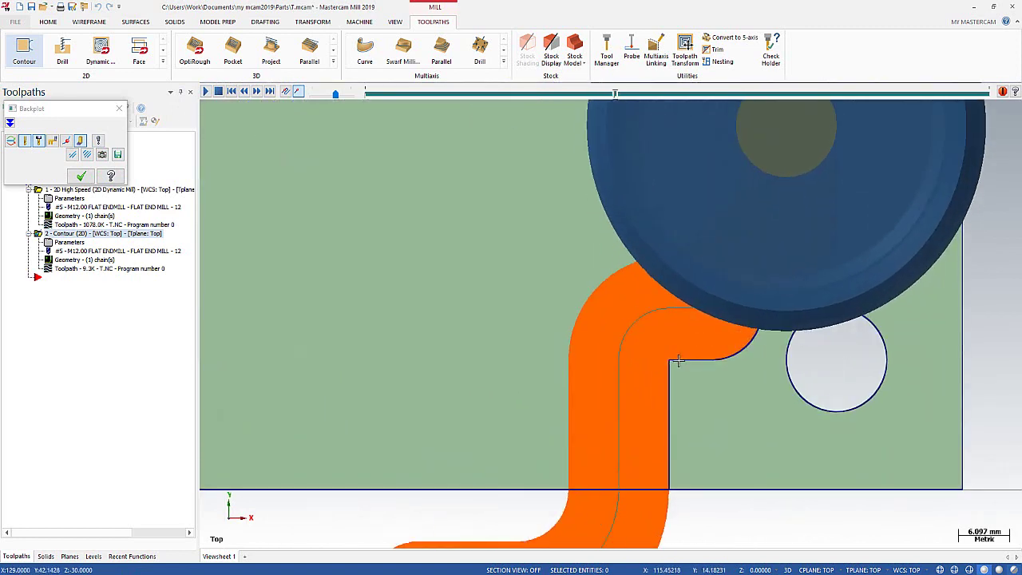
scroll(752, 347, "up", 3)
scroll(767, 392, "down", 3)
scroll(903, 264, "down", 4)
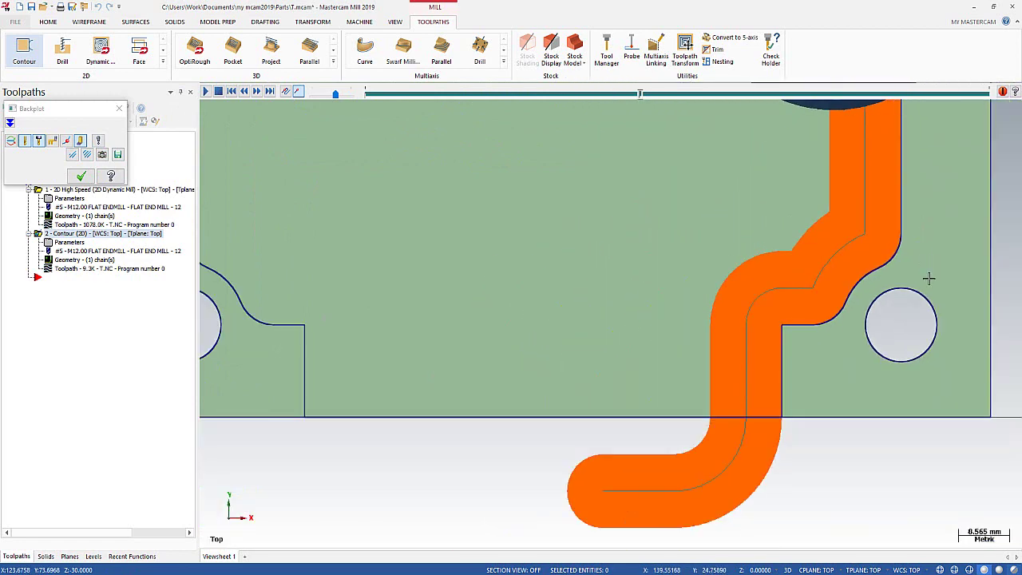
scroll(923, 359, "down", 3)
scroll(930, 375, "down", 3)
scroll(990, 199, "up", 2)
scroll(862, 160, "up", 2)
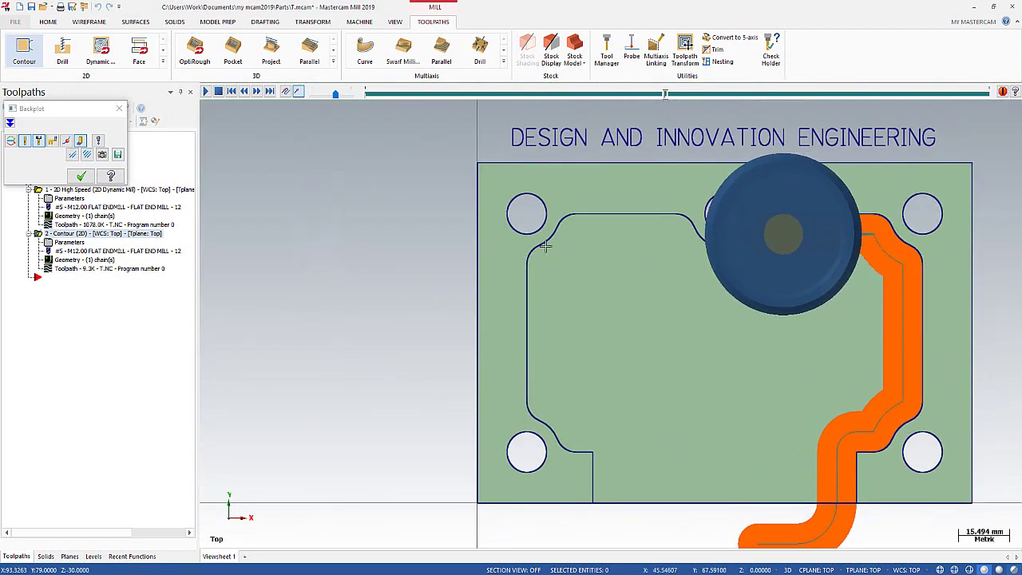
scroll(383, 207, "down", 1)
scroll(702, 326, "up", 1)
scroll(655, 311, "down", 2)
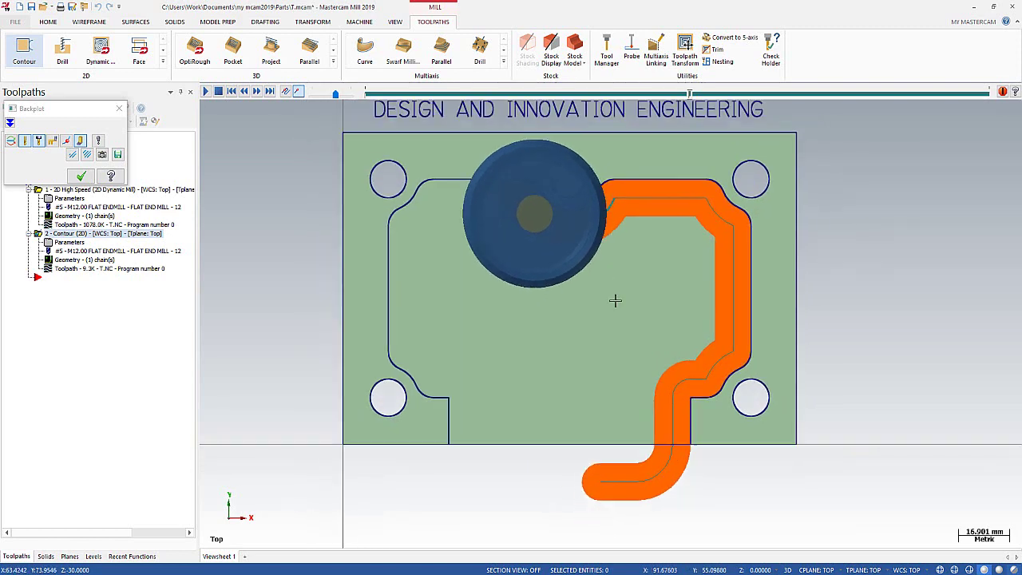
scroll(614, 298, "down", 1)
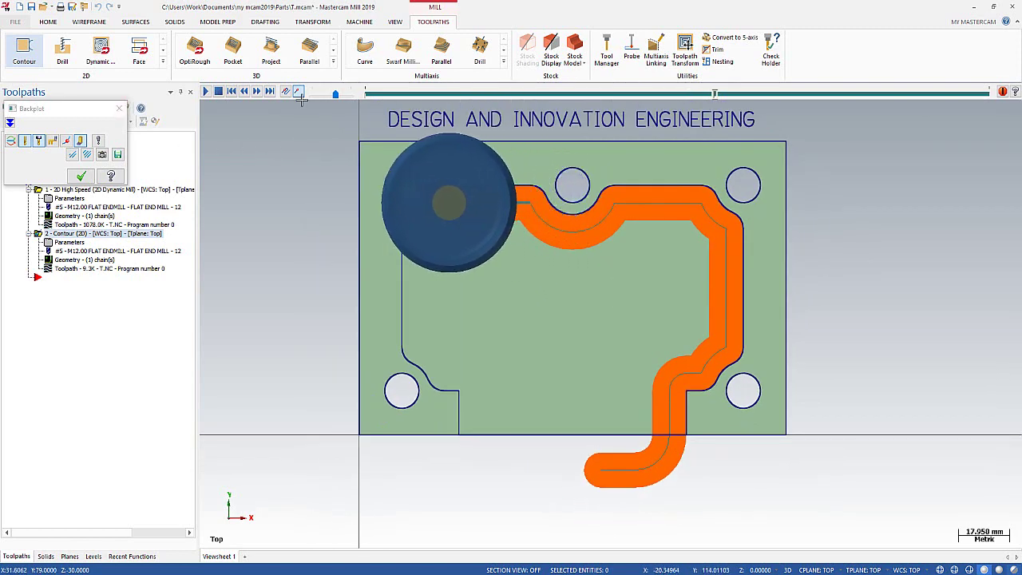
left_click_drag(335, 95, 351, 94)
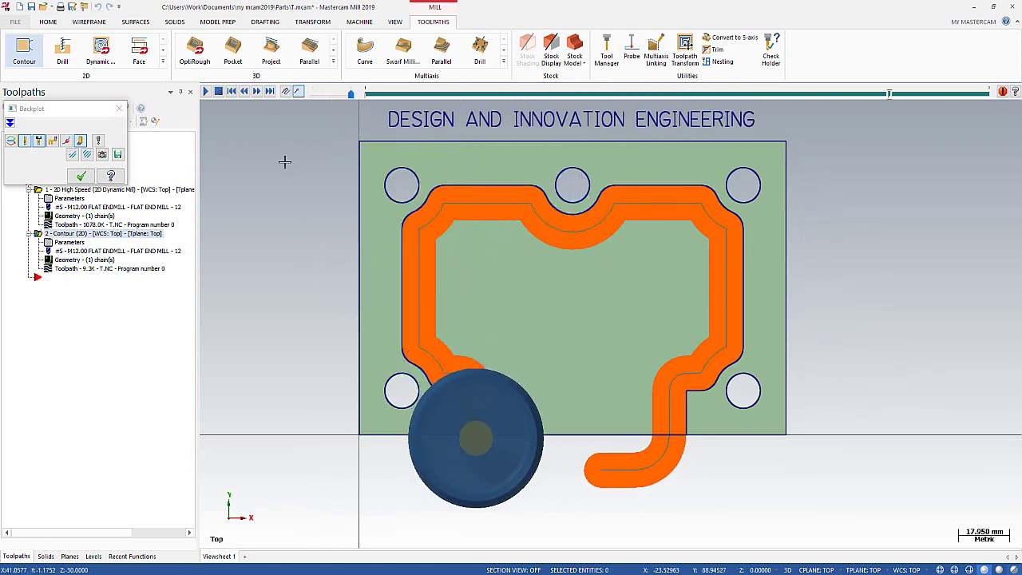
- Close the backplot and review the Contour toolpath's Lead In/Out settings
left_click(118, 109)
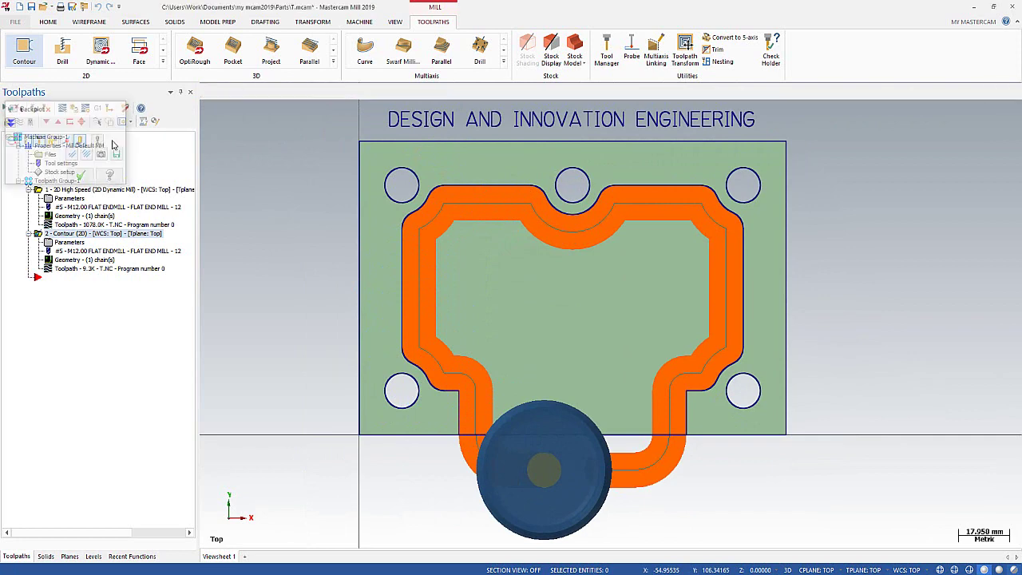
left_click(69, 243)
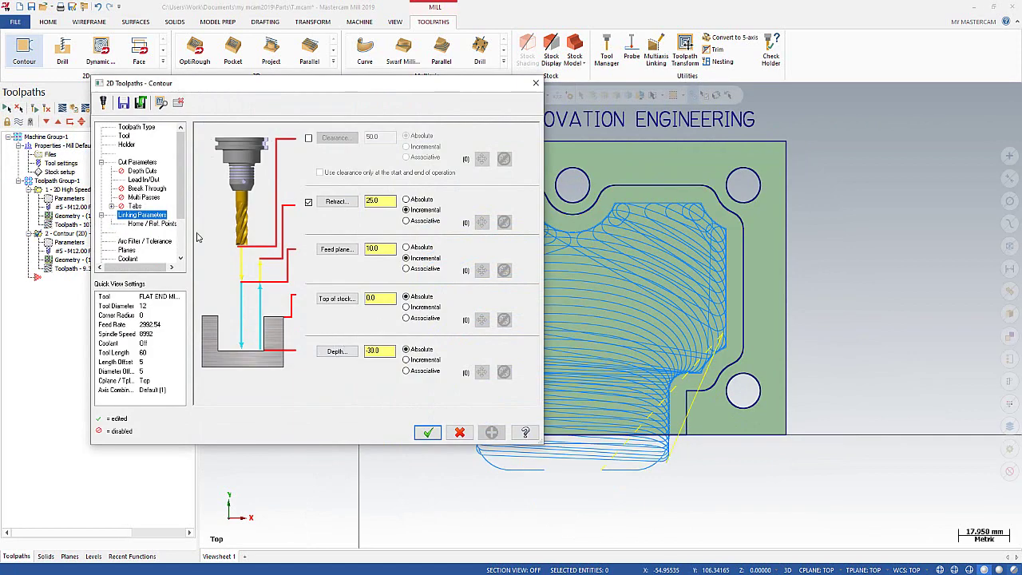
left_click(146, 180)
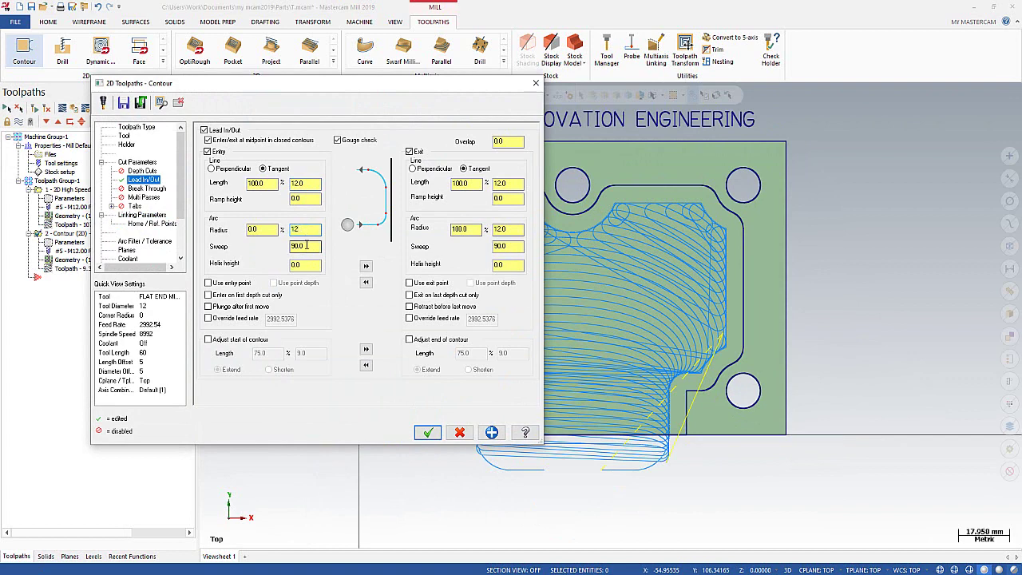
left_click(428, 435)
- Regenerate the out-of-date Contour toolpath after dismissing the dirty-operations warning
left_click(63, 110)
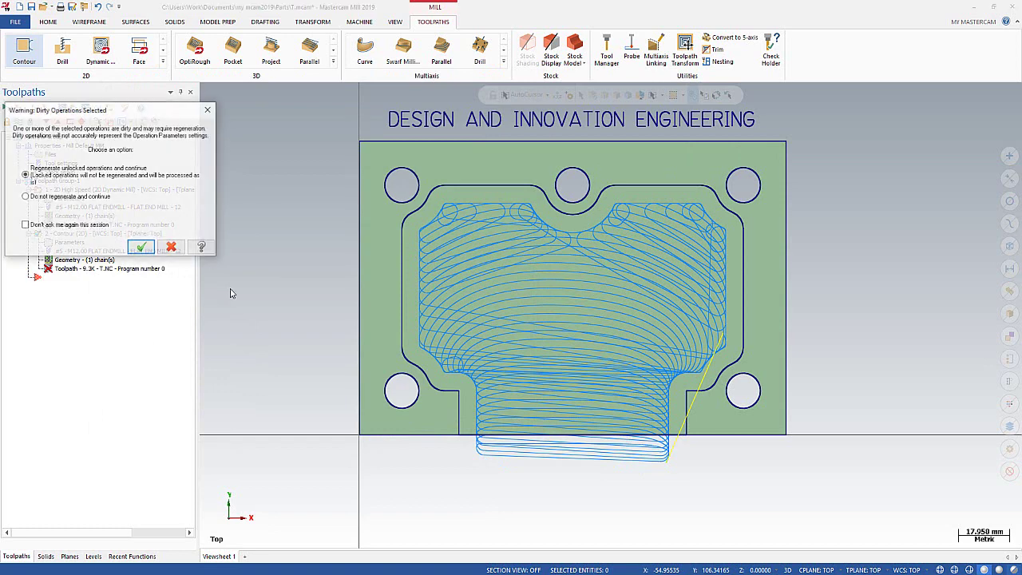
left_click(210, 109)
left_click(48, 110)
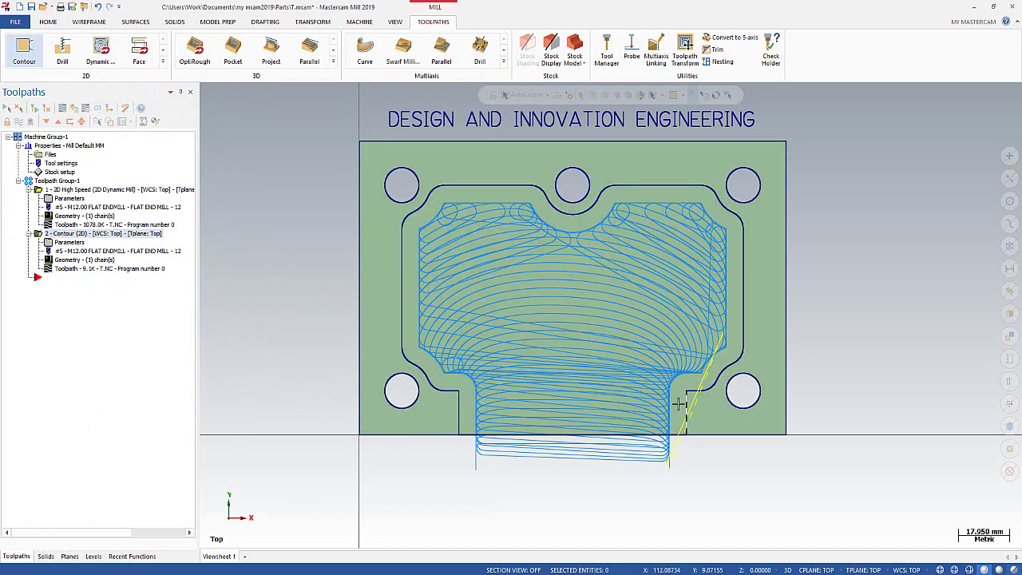
mouse_move(671, 396)
middle_mouse_down()
mouse_move(658, 338)
mouse_move(677, 369)
middle_mouse_up()
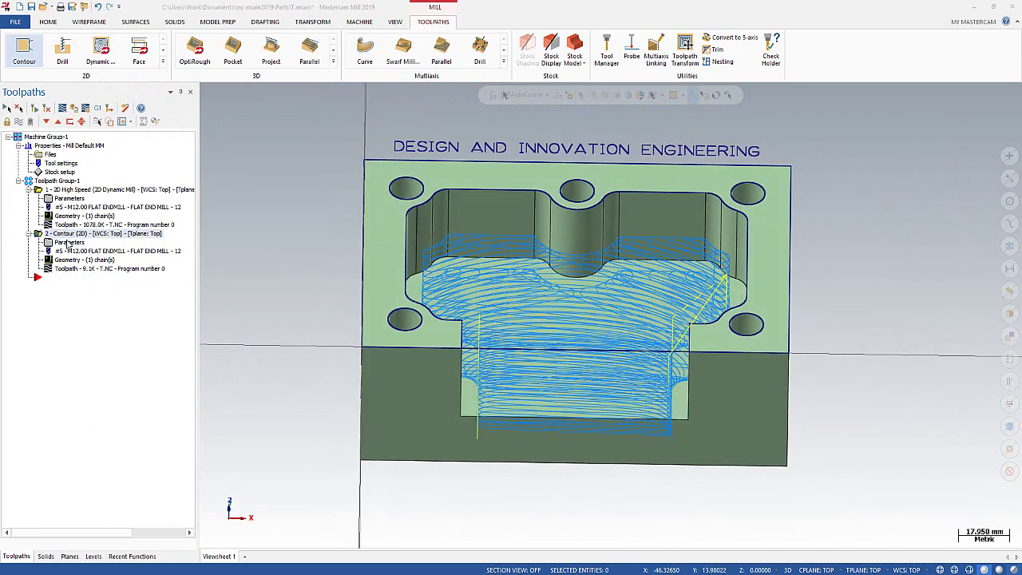
- Glance at the Contour parameters, then accept the Dynamic Mill cut parameters unchanged
left_click(69, 242)
left_click(535, 85)
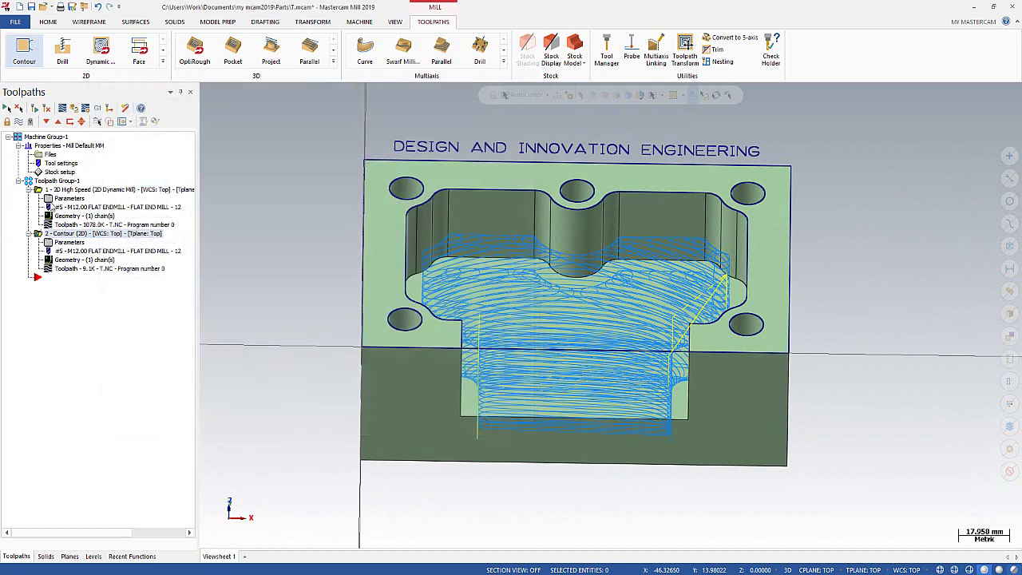
left_click(68, 199)
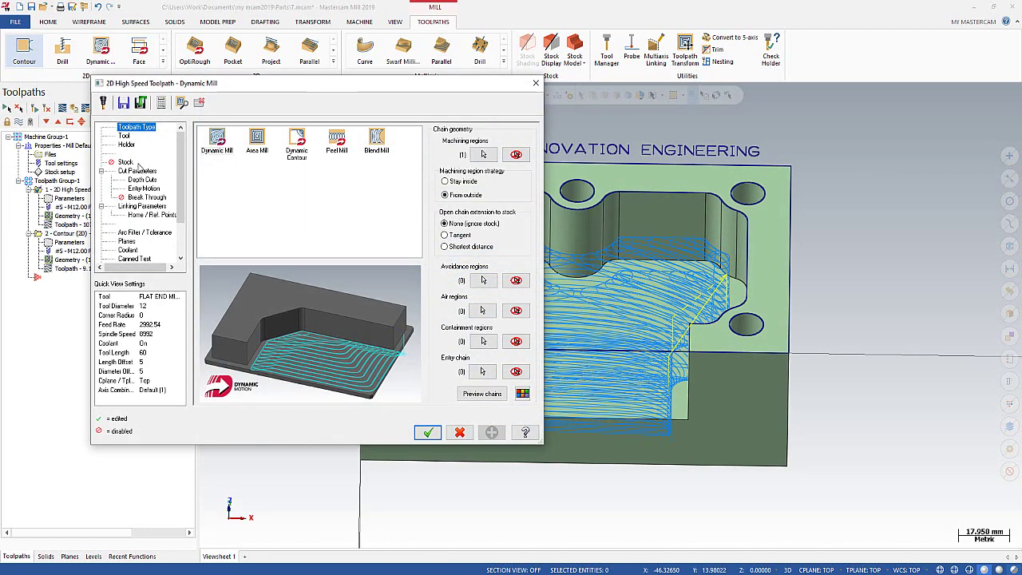
left_click(137, 170)
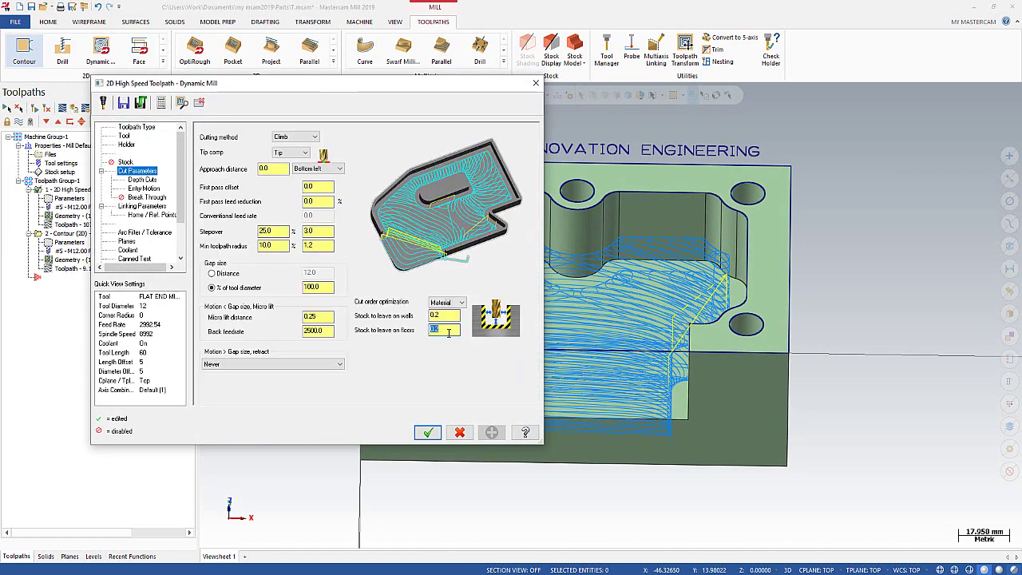
left_click(428, 435)
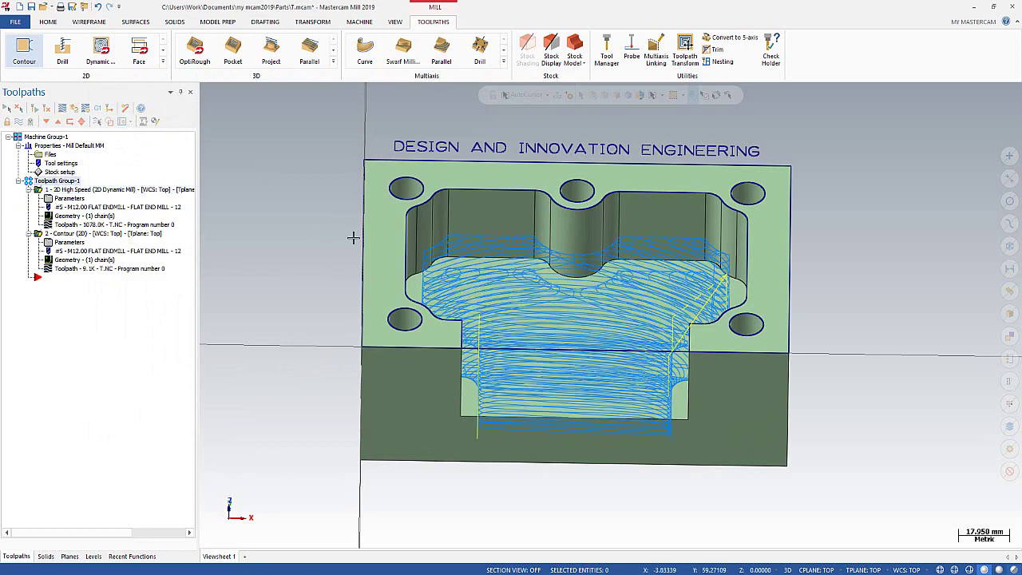
- Orbit the block to an isometric view and verify both operations in Mastercam Simulator
middle_click_drag(430, 302, 493, 327)
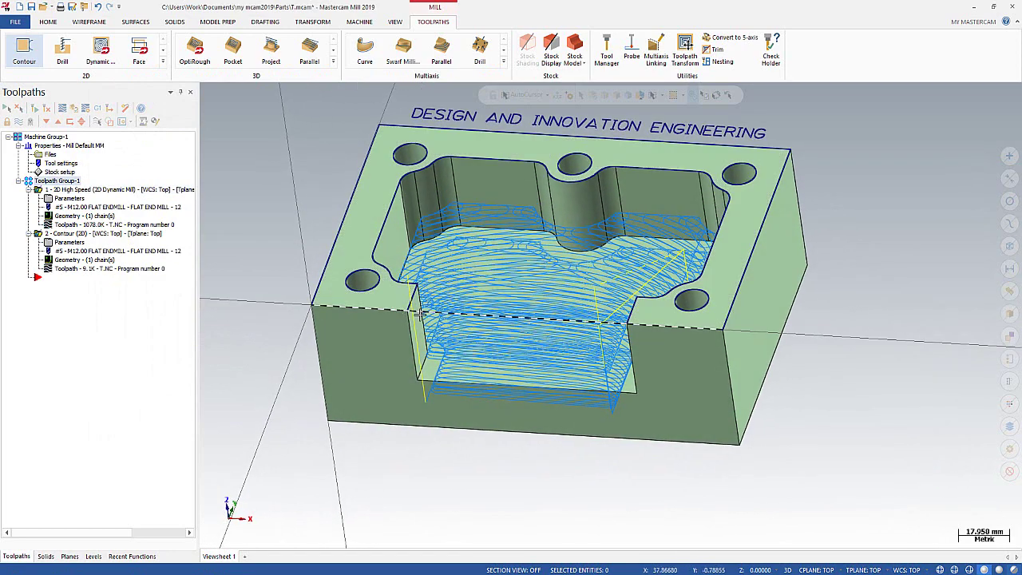
scroll(494, 328, "up", 2)
scroll(493, 328, "down", 3)
middle_click_drag(547, 364, 575, 321)
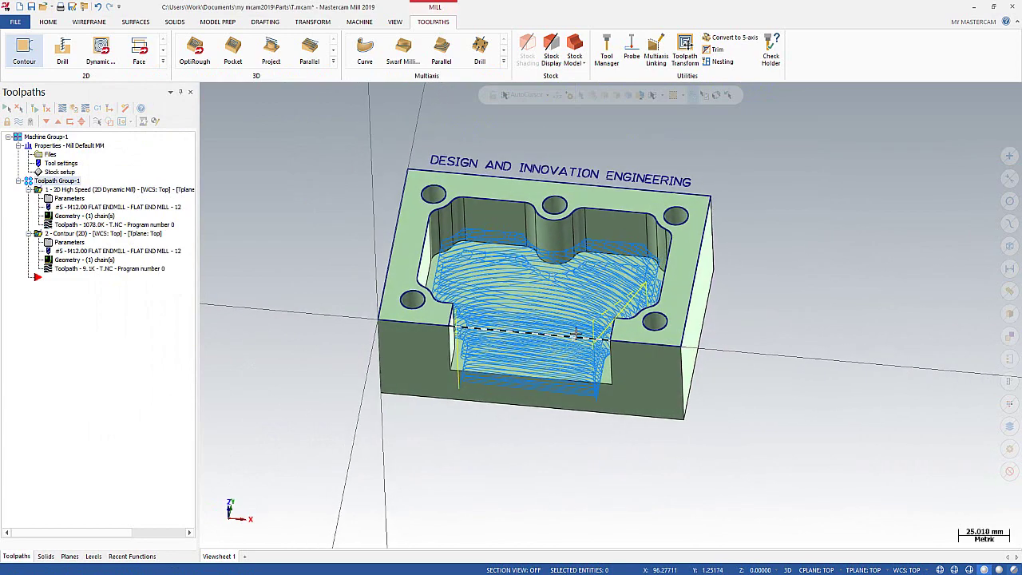
scroll(546, 297, "up", 2)
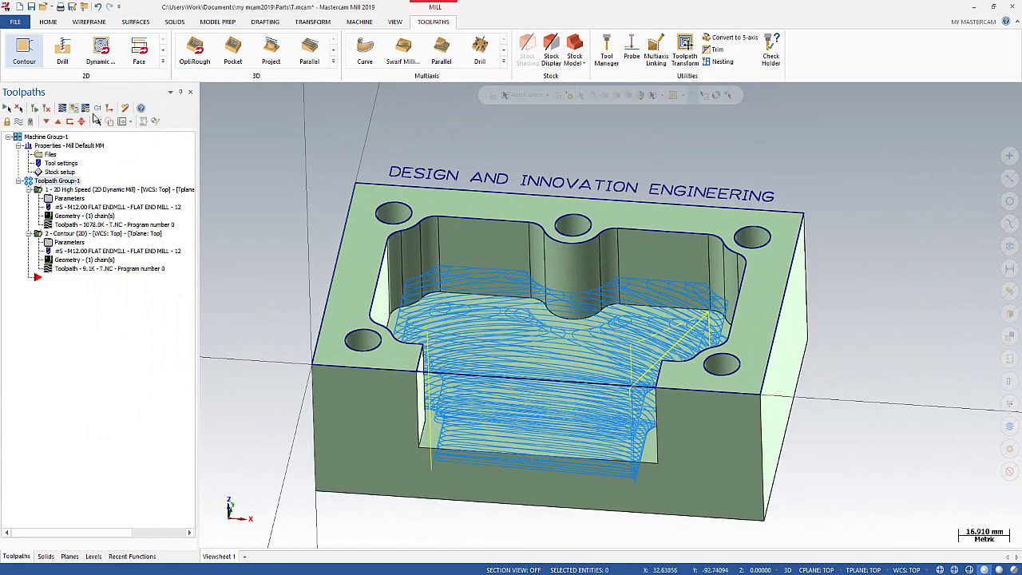
left_click(94, 116)
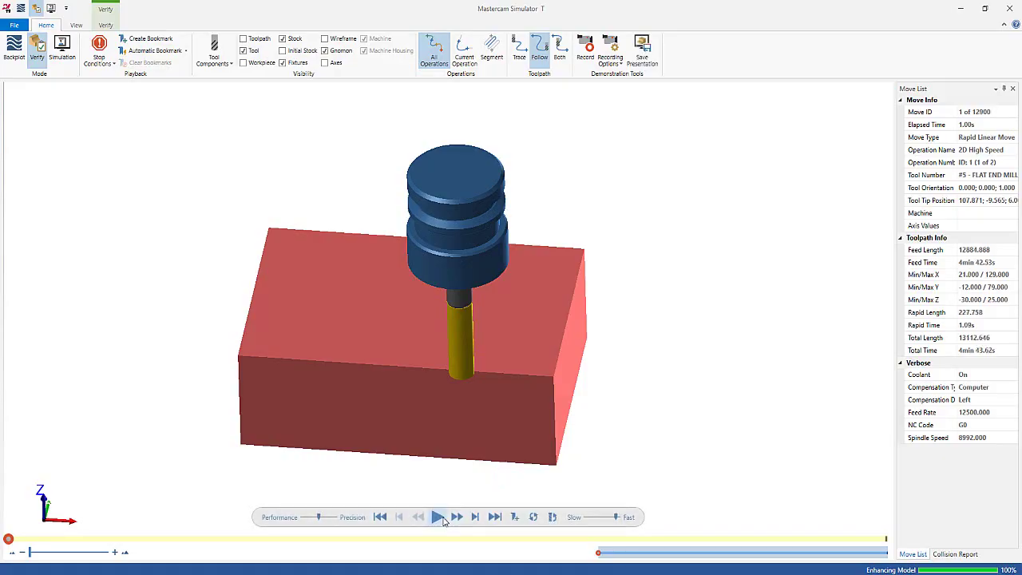
- Play the machining simulation, adjusting playback speed and zooming in as the pocket is cut
key("r")
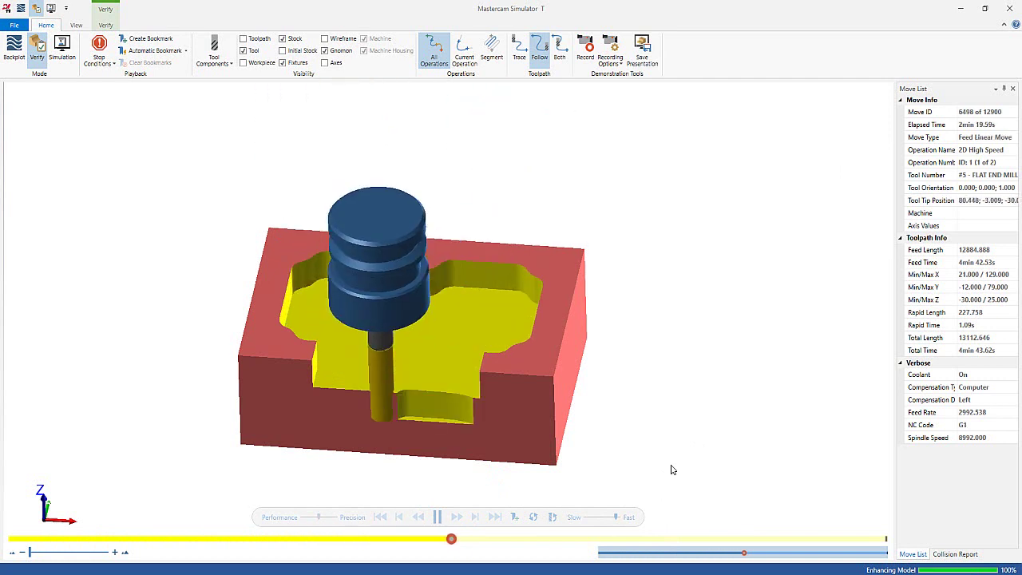
left_click_drag(615, 517, 603, 517)
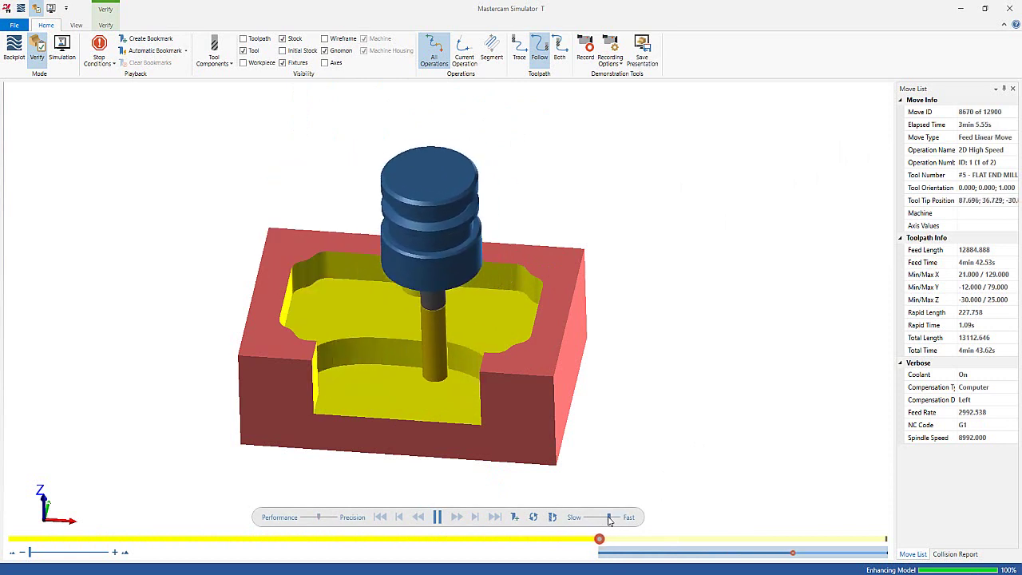
scroll(401, 393, "up", 2)
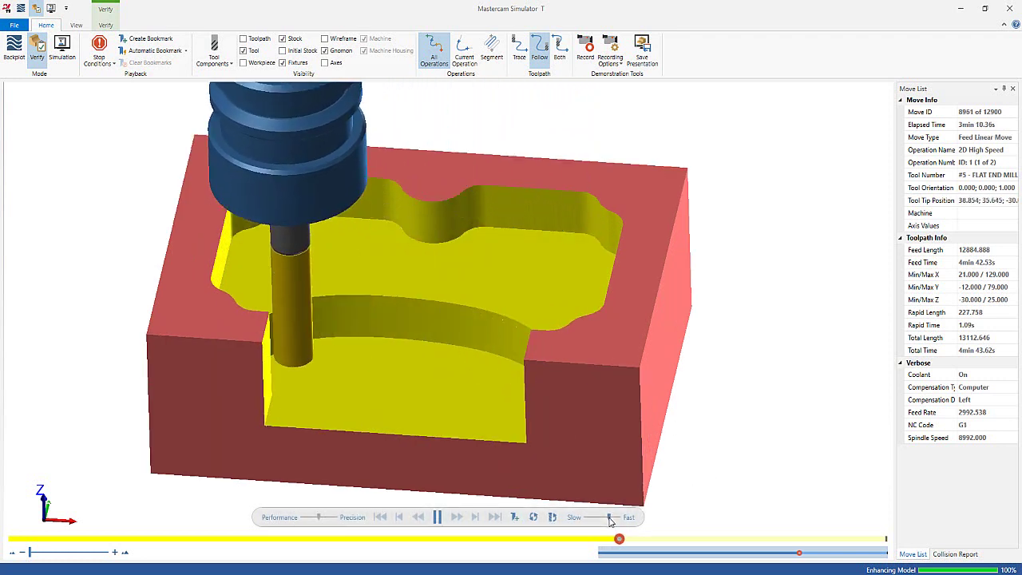
left_click_drag(610, 520, 616, 521)
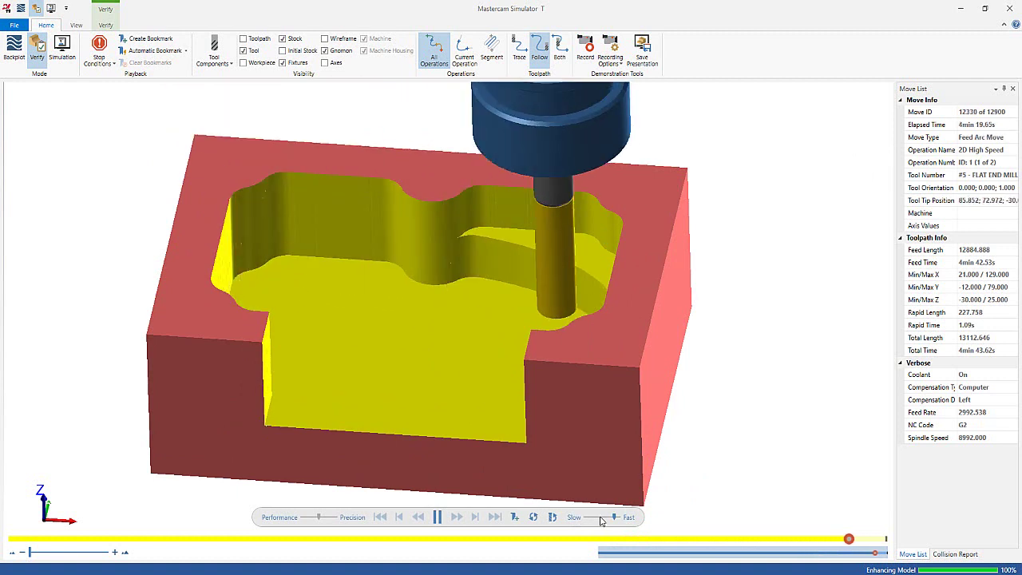
- Rewind the simulation to move 12525 and play through the contour pass to move 12900
left_click(602, 518)
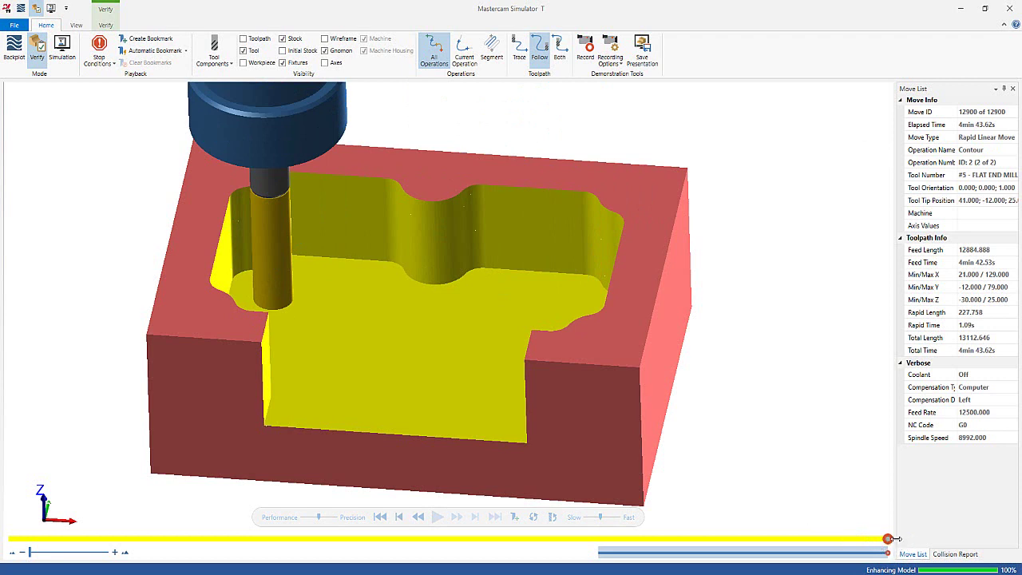
left_click_drag(888, 540, 864, 539)
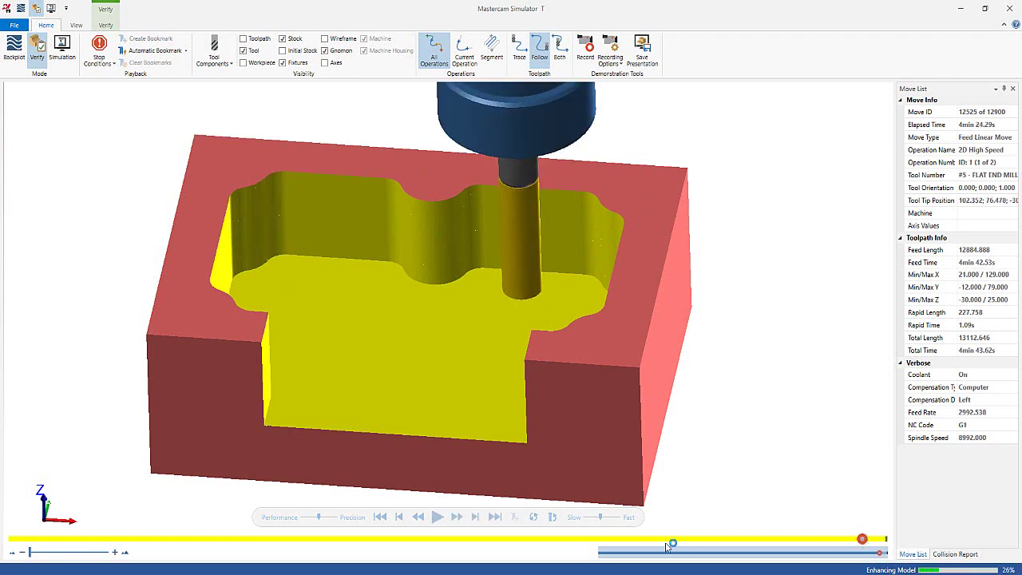
key("space")
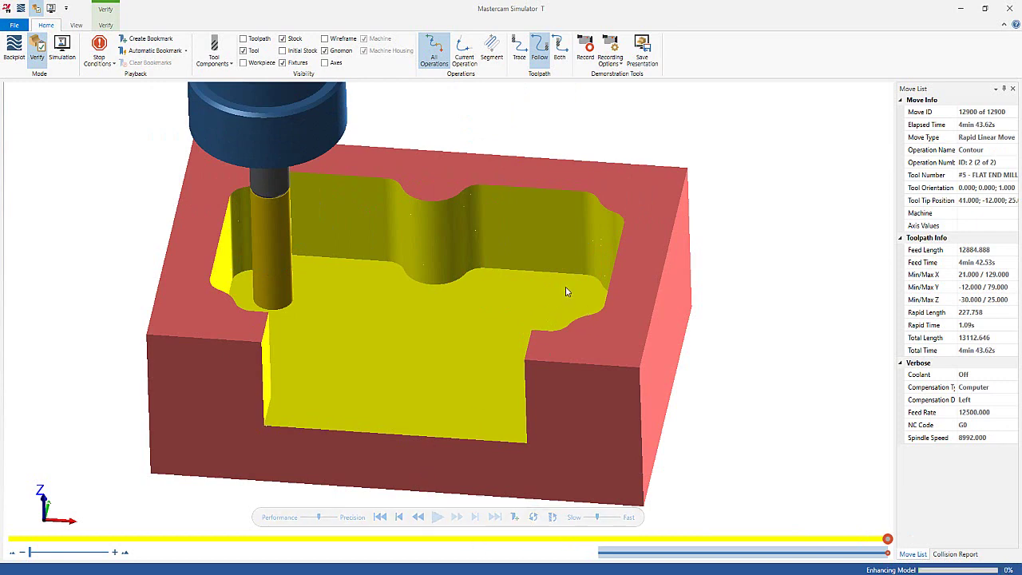
- View the part from the front and a raised three-quarter angle, zooming onto the finished pocket walls
mouse_move(565, 291)
middle_mouse_down()
mouse_move(579, 294)
mouse_move(589, 317)
mouse_move(591, 277)
mouse_move(564, 273)
mouse_move(550, 285)
middle_mouse_up()
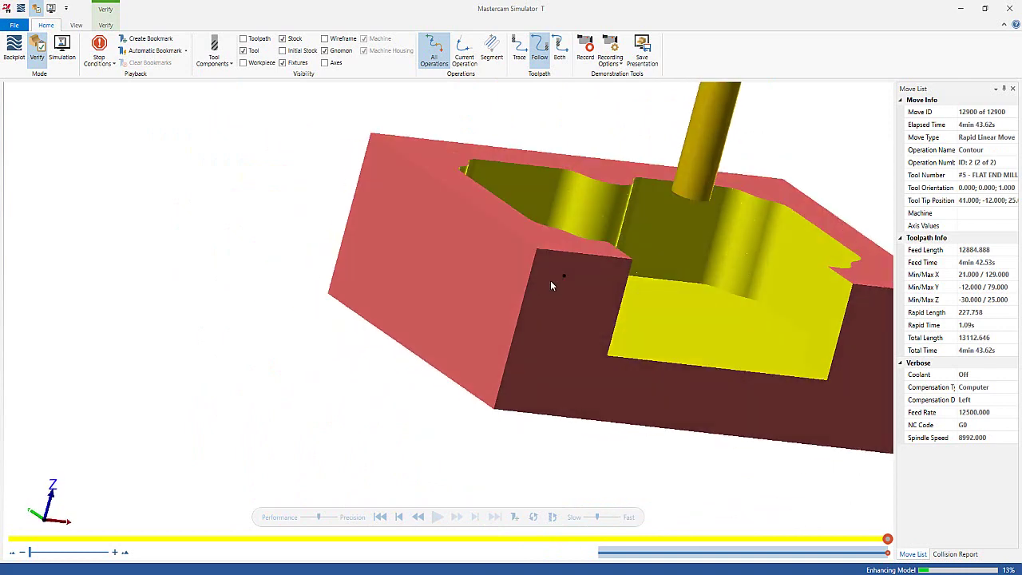
key("alt+2")
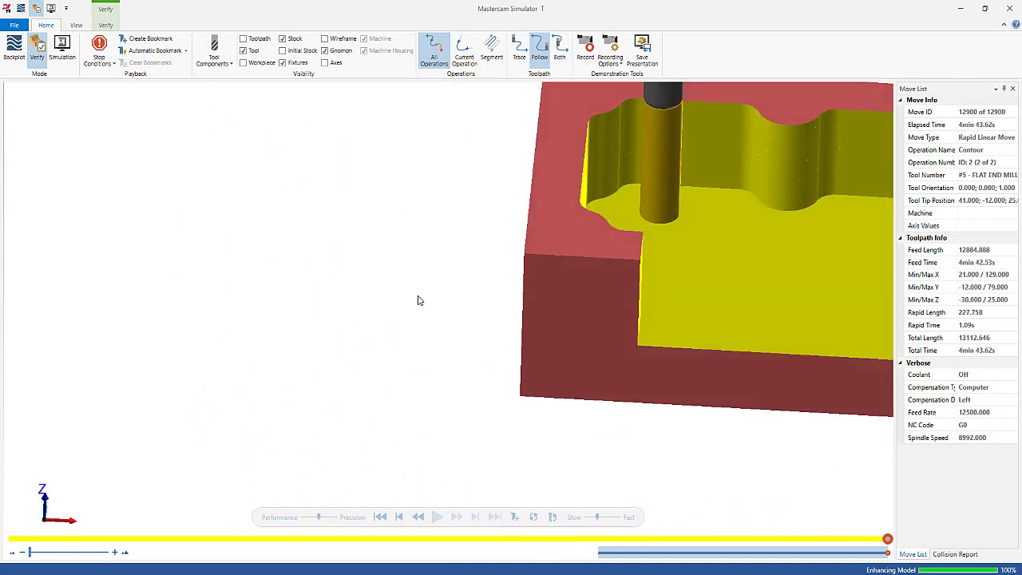
scroll(417, 300, "up", 2)
scroll(364, 347, "down", 3)
mouse_move(365, 347)
middle_mouse_down()
mouse_move(586, 258)
mouse_move(509, 269)
middle_mouse_up()
scroll(503, 271, "up", 1)
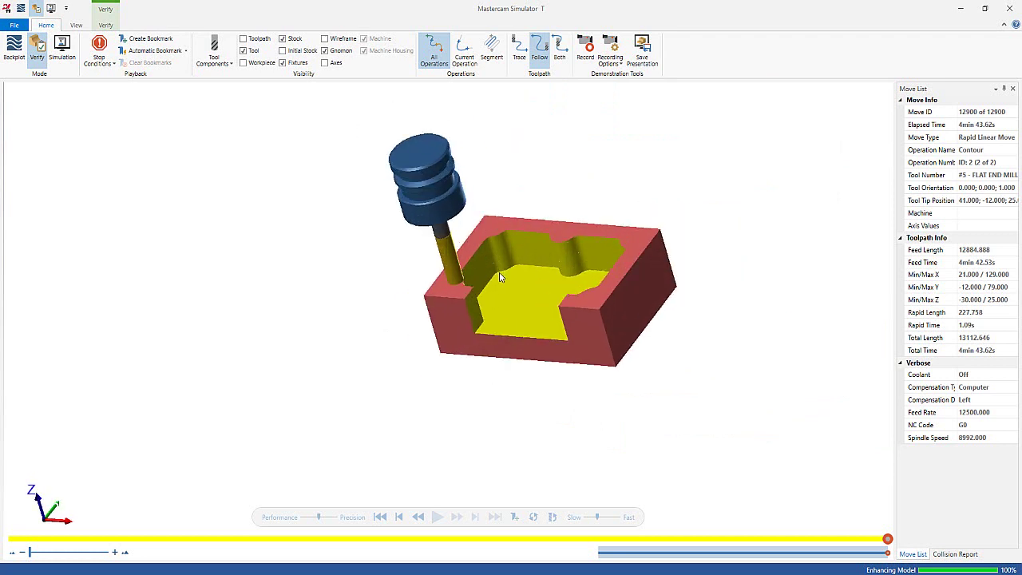
scroll(523, 265, "up", 1)
scroll(516, 253, "up", 1)
scroll(516, 253, "up", 2)
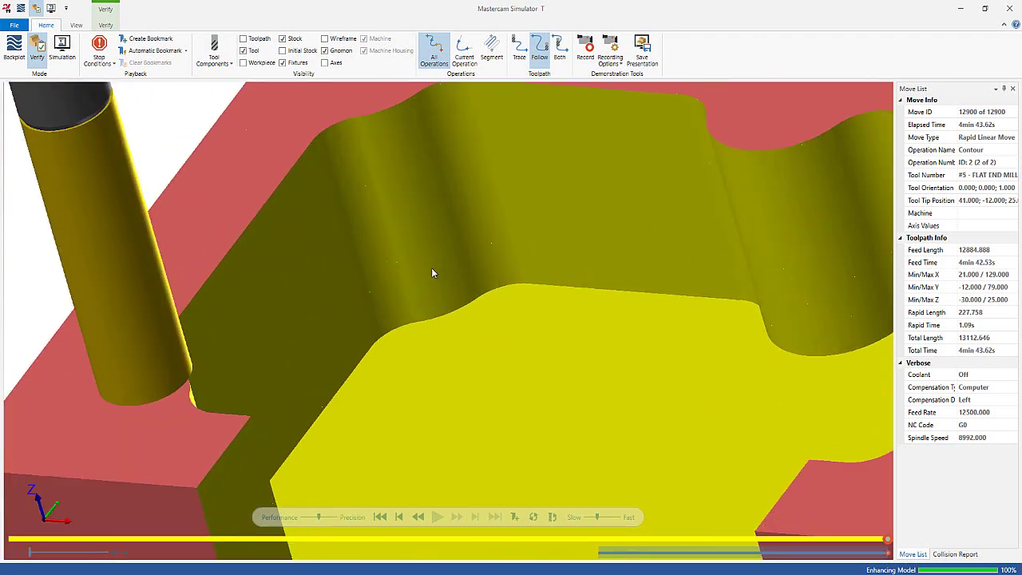